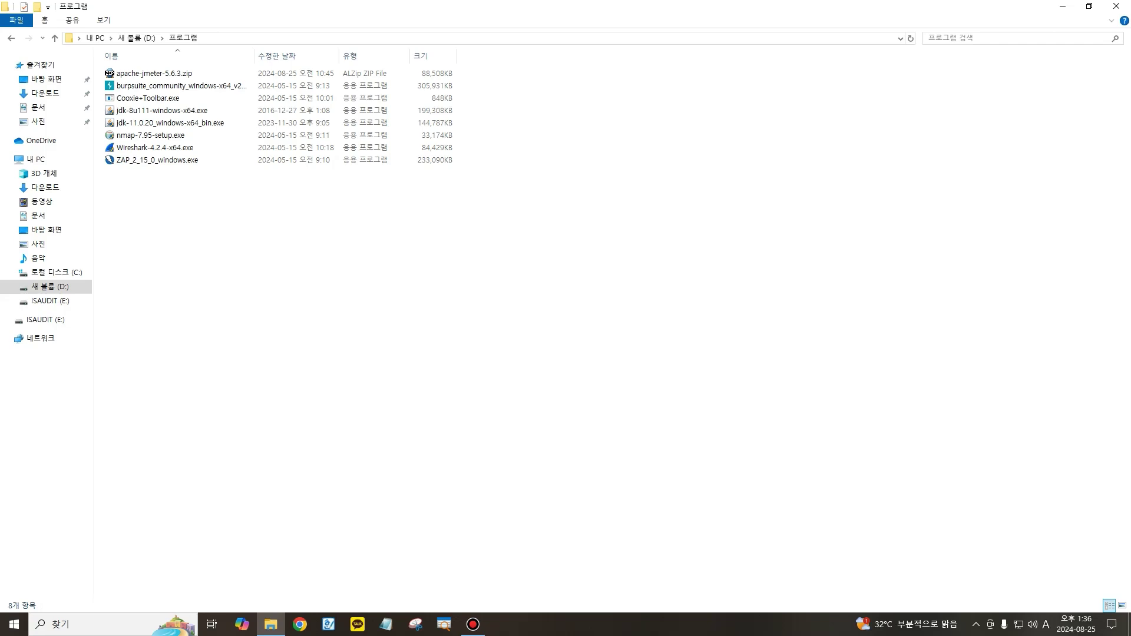
Switch to Chrome, search Google for jmeter and open the Apache JMeter website
click(300, 625)
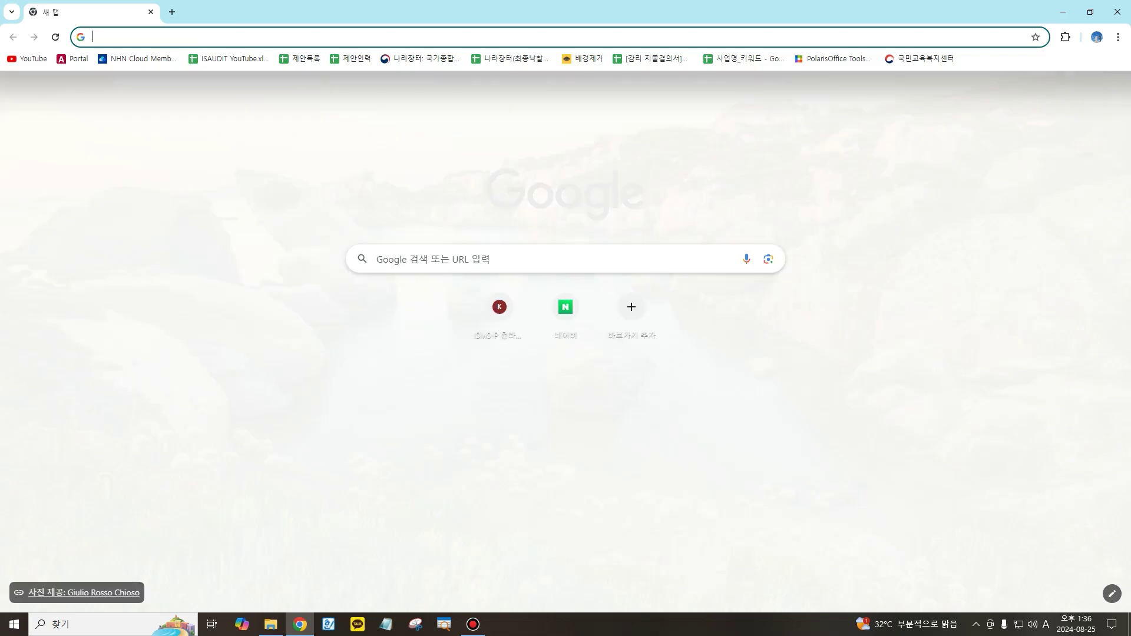
click(448, 258)
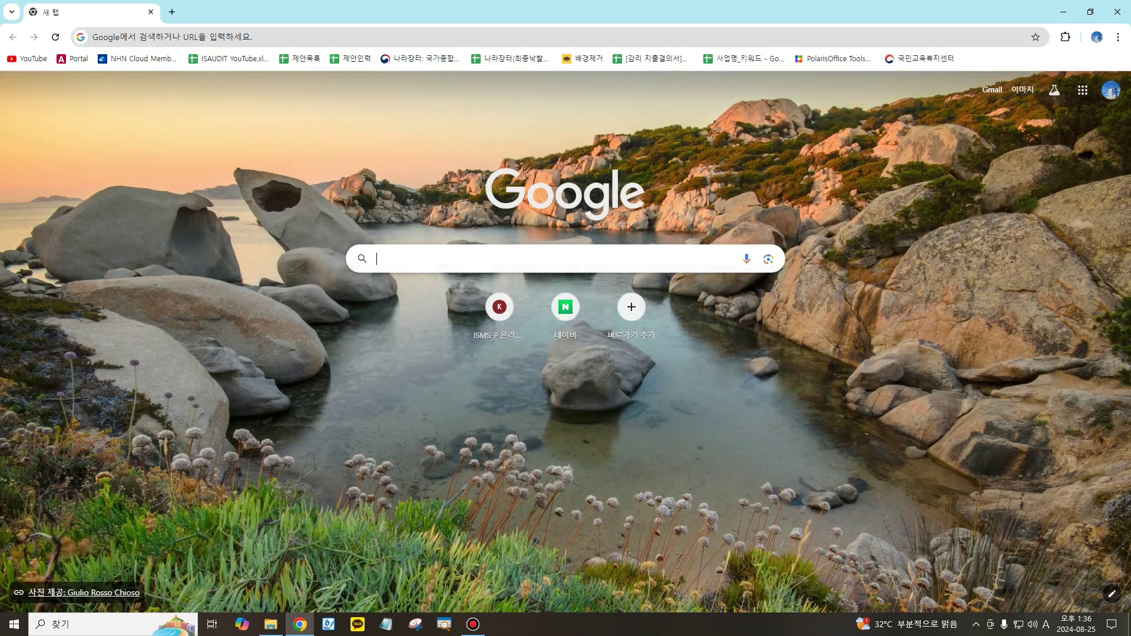
click(391, 313)
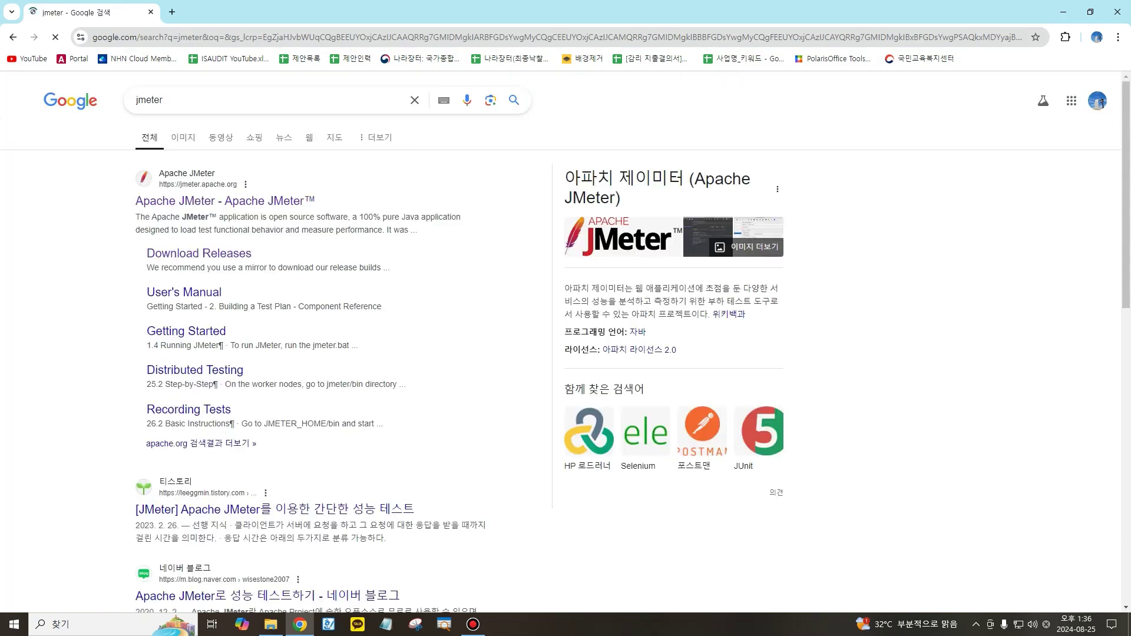
click(225, 201)
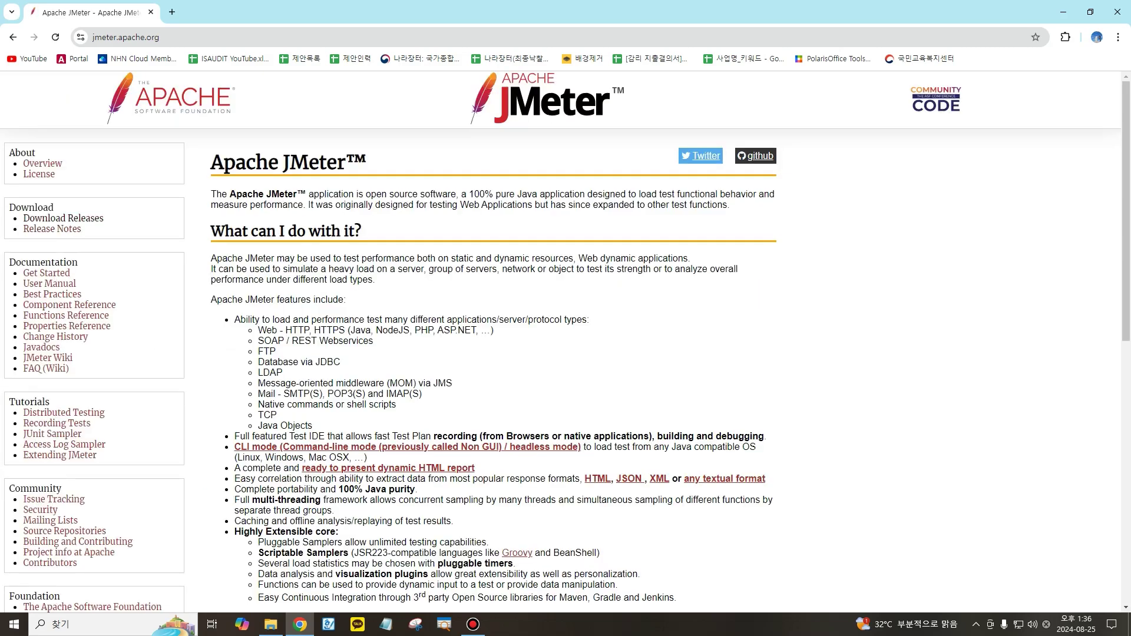
Open the Download Releases page and check the Java version required by Apache JMeter 5.6.3
click(63, 218)
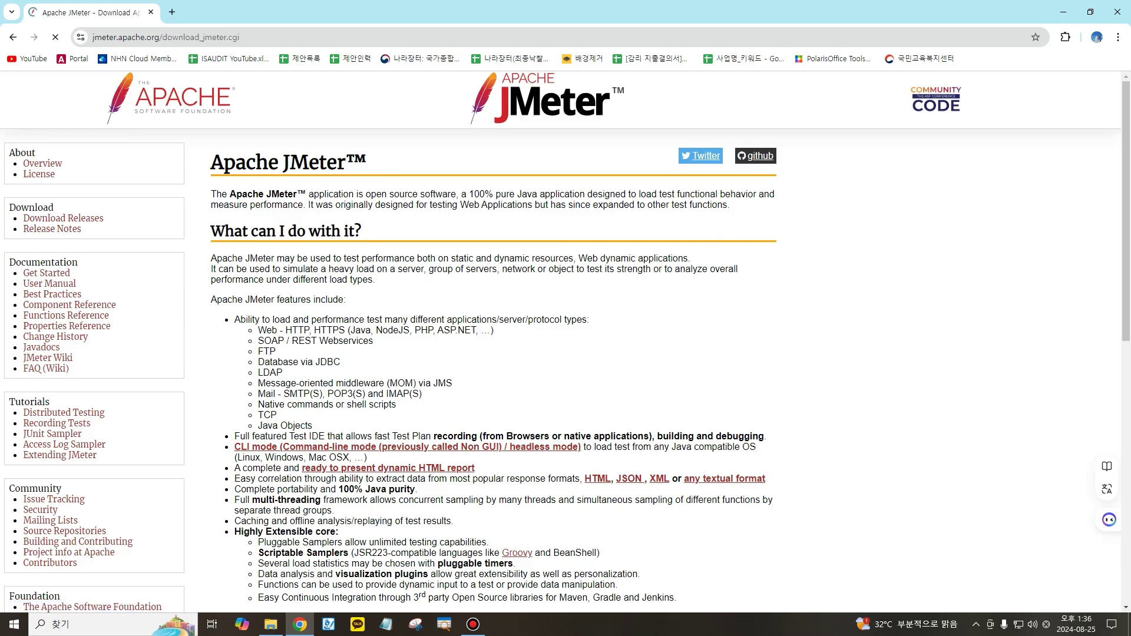
scroll(566, 341, down, 1)
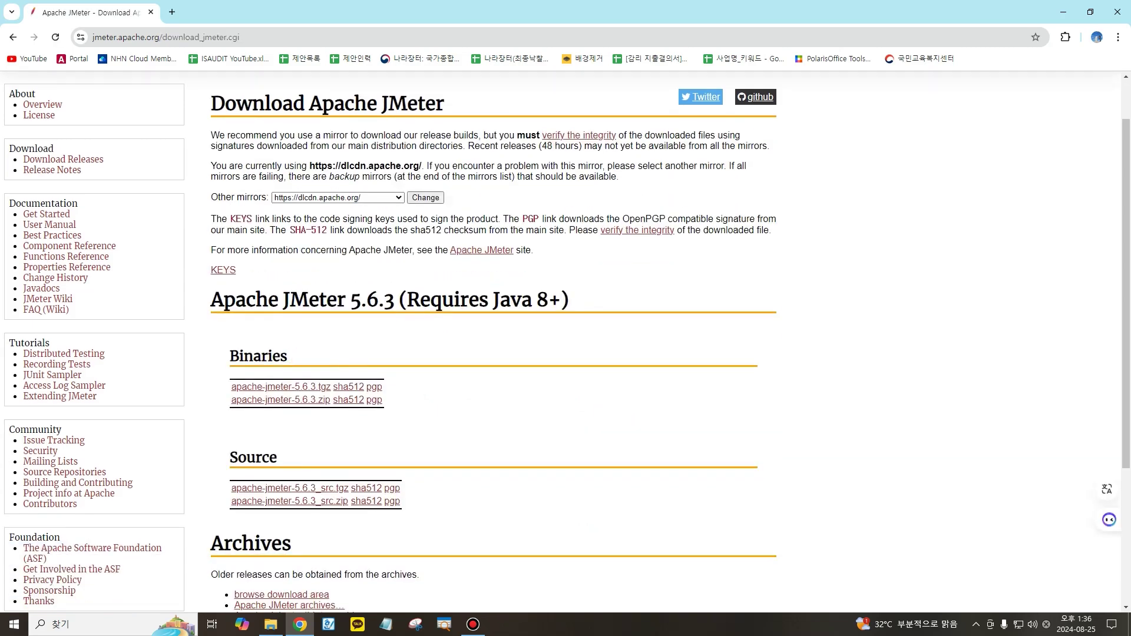
drag(500, 300, 561, 300)
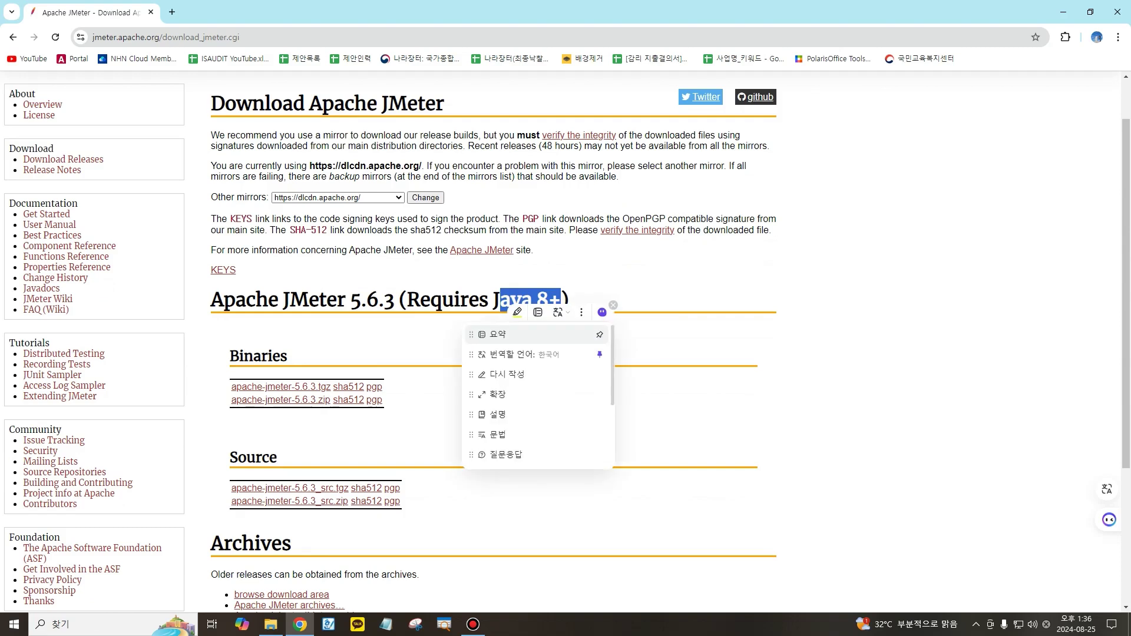
click(649, 353)
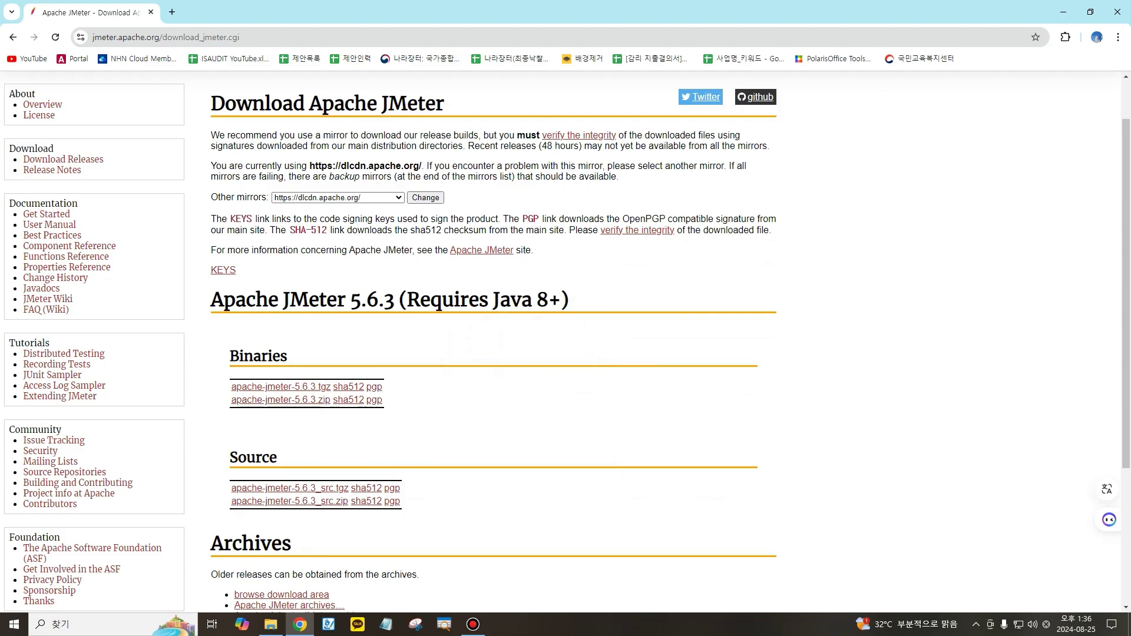
Switch to File Explorer and compare the two JDK installers in the 프로그램 folder, selecting jdk-8u111-windows-x64.exe
click(271, 625)
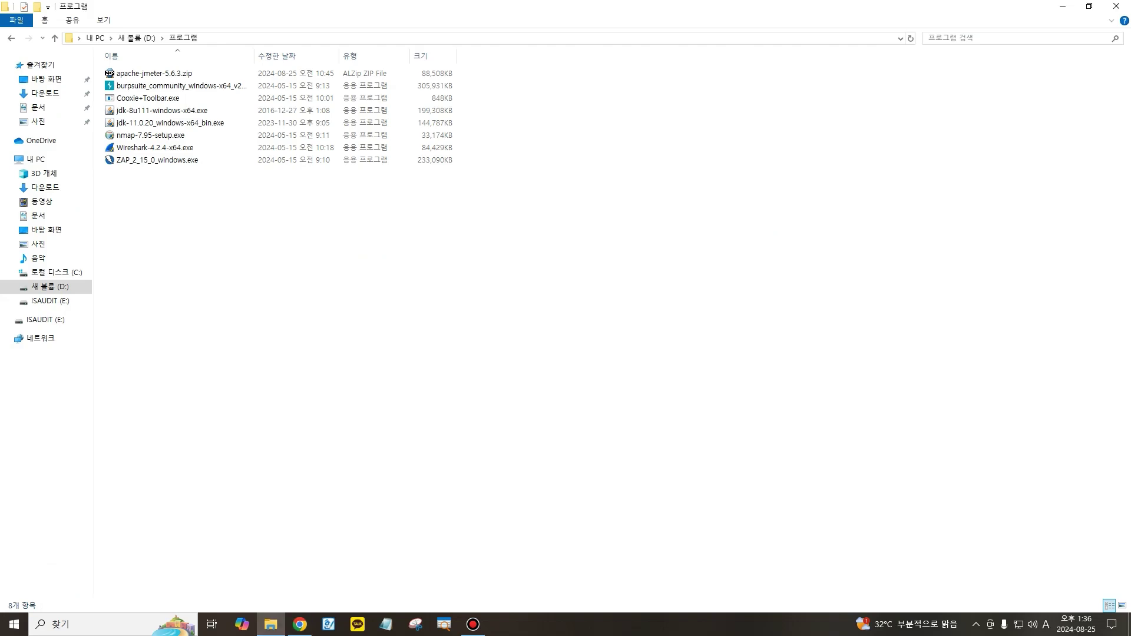
click(171, 123)
click(171, 111)
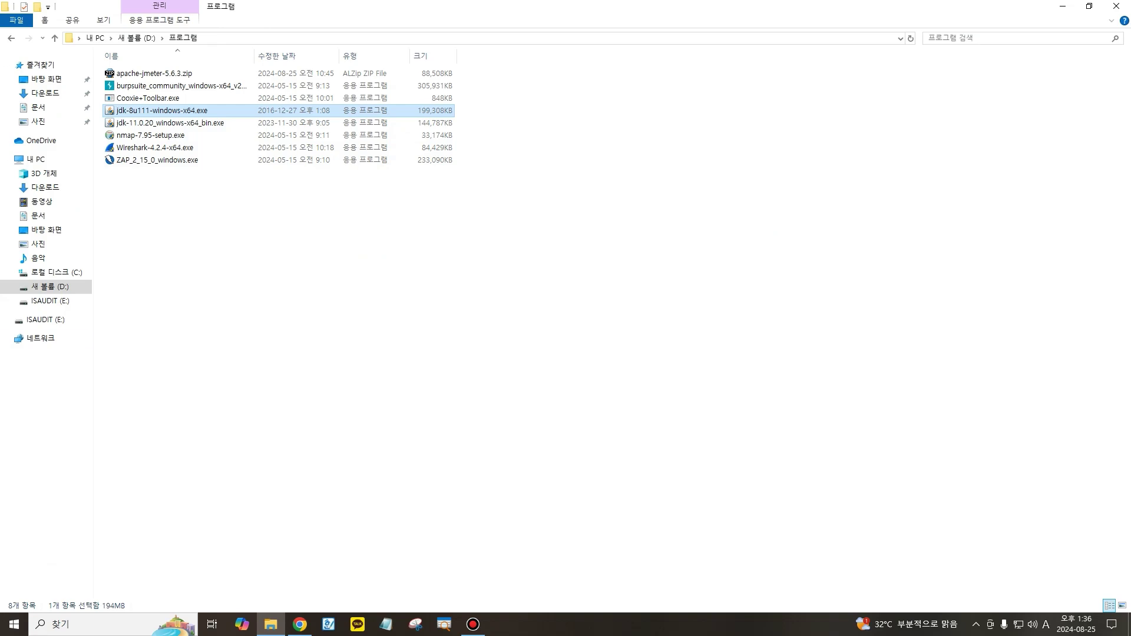
Open the list of installed apps and features in Windows Settings
click(14, 624)
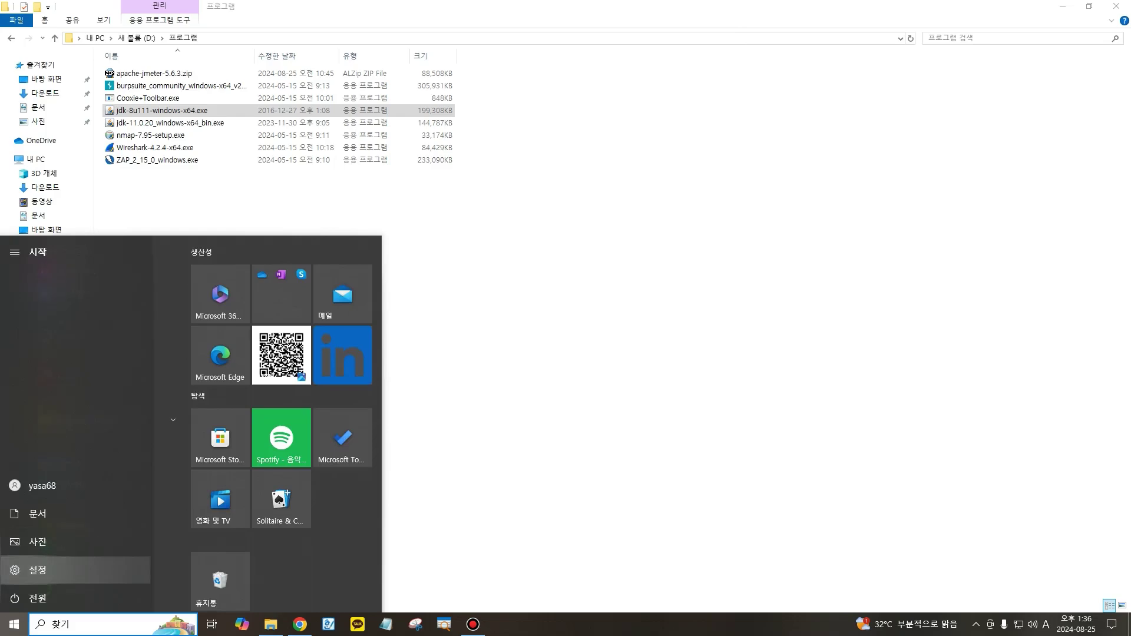
click(37, 570)
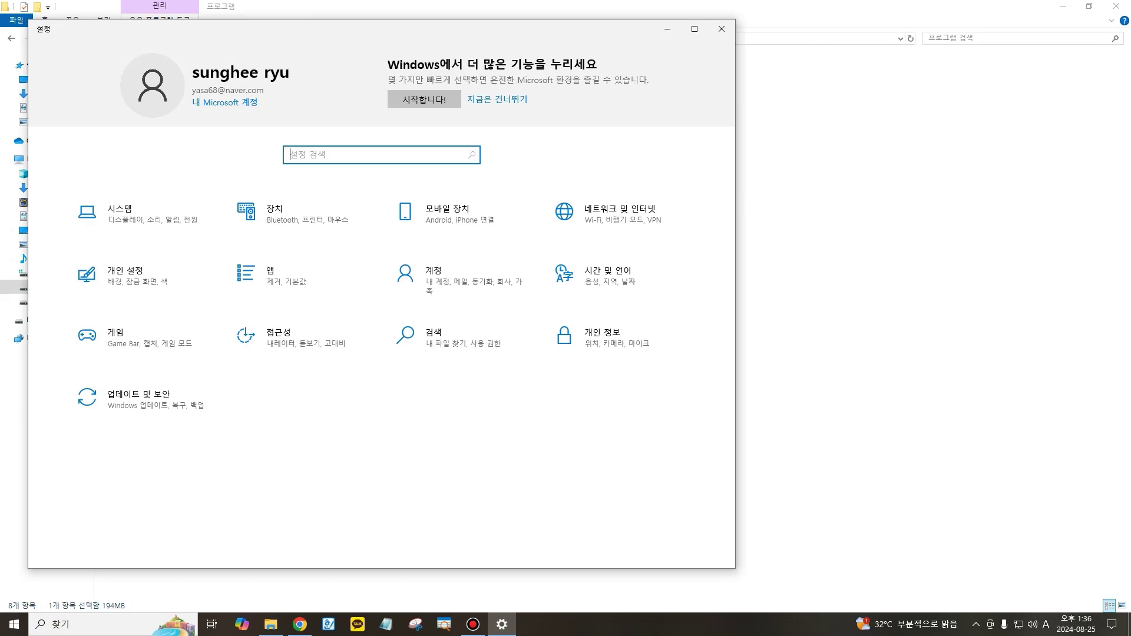
click(286, 277)
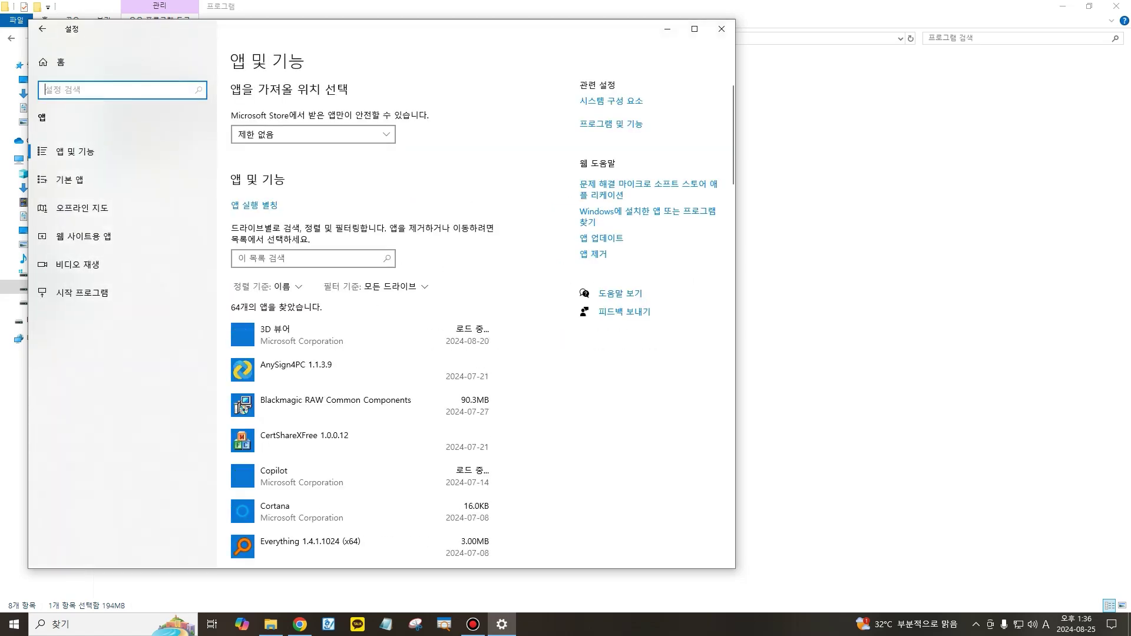
Uninstall Java(TM) SE Development Kit 11.0.20 (64-bit) from the installed apps and close Settings
scroll(477, 324, down, 20)
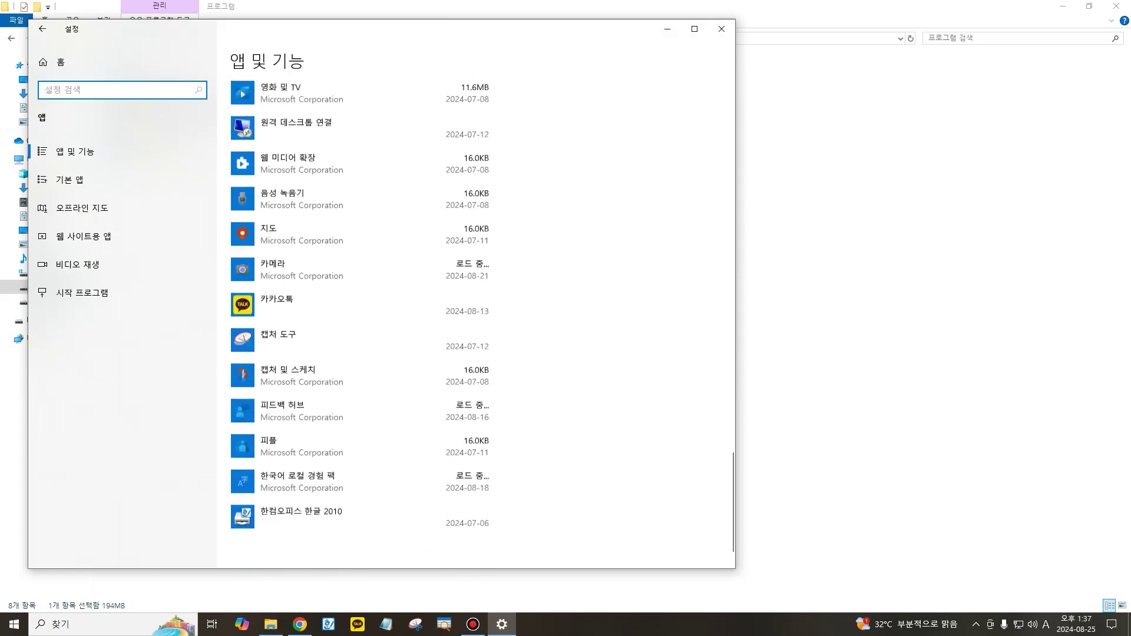
scroll(360, 318, up, 5)
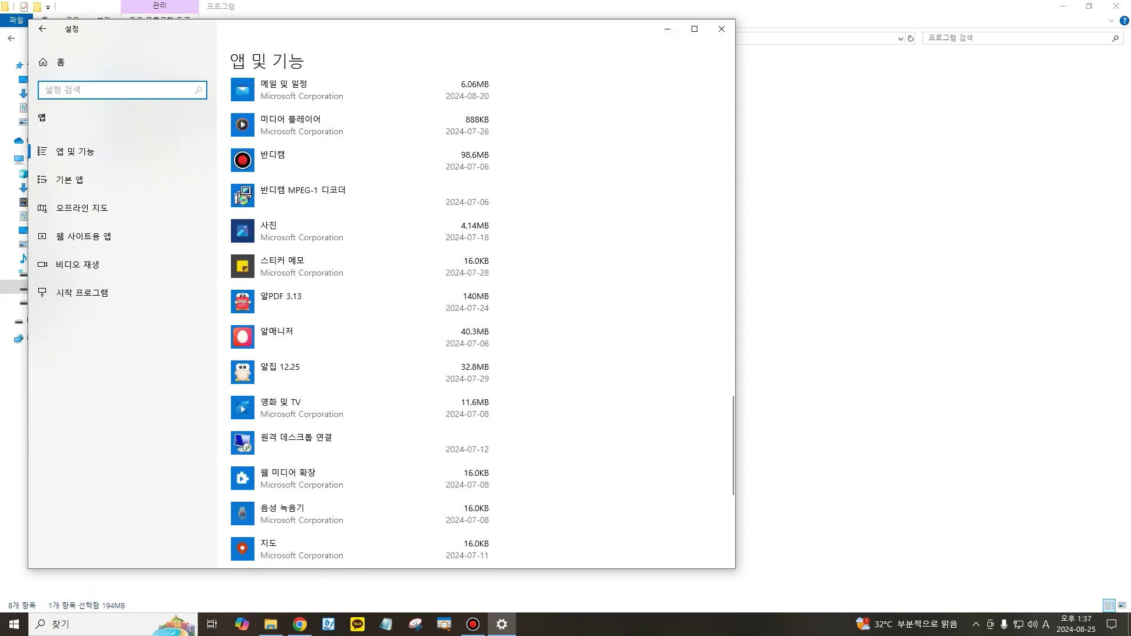
scroll(477, 325, down, 5)
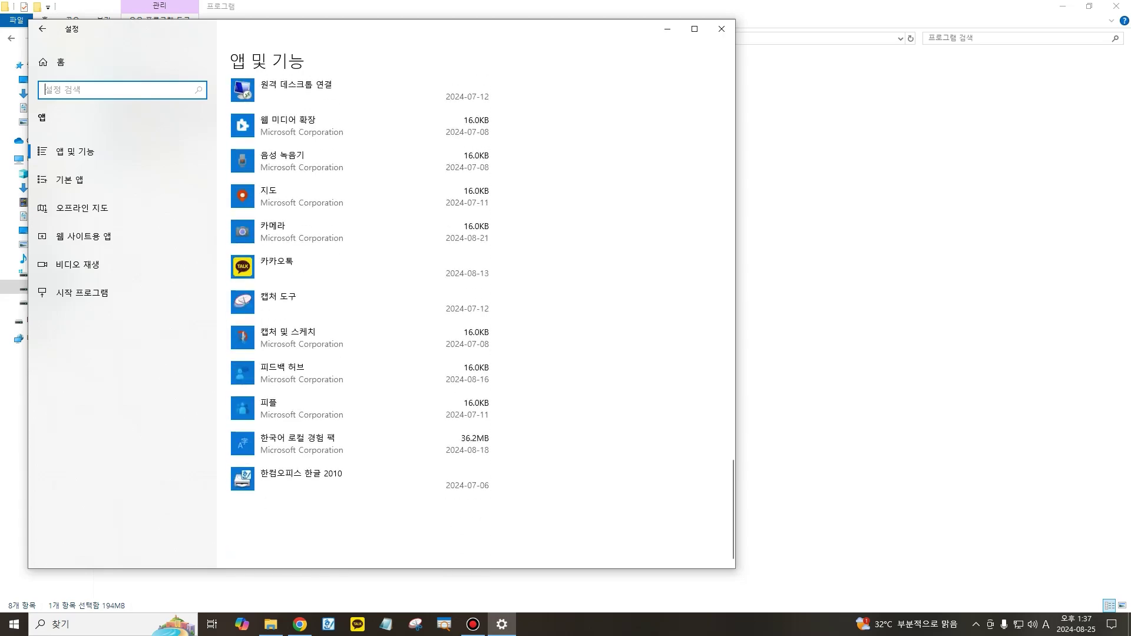
scroll(359, 318, up, 4)
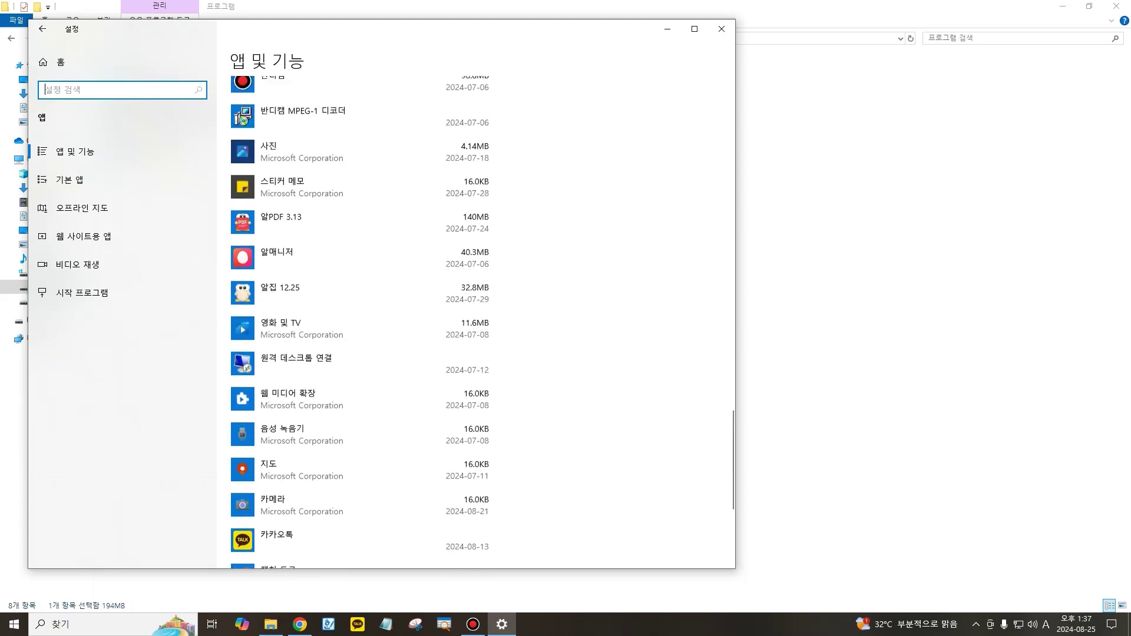
scroll(359, 318, up, 10)
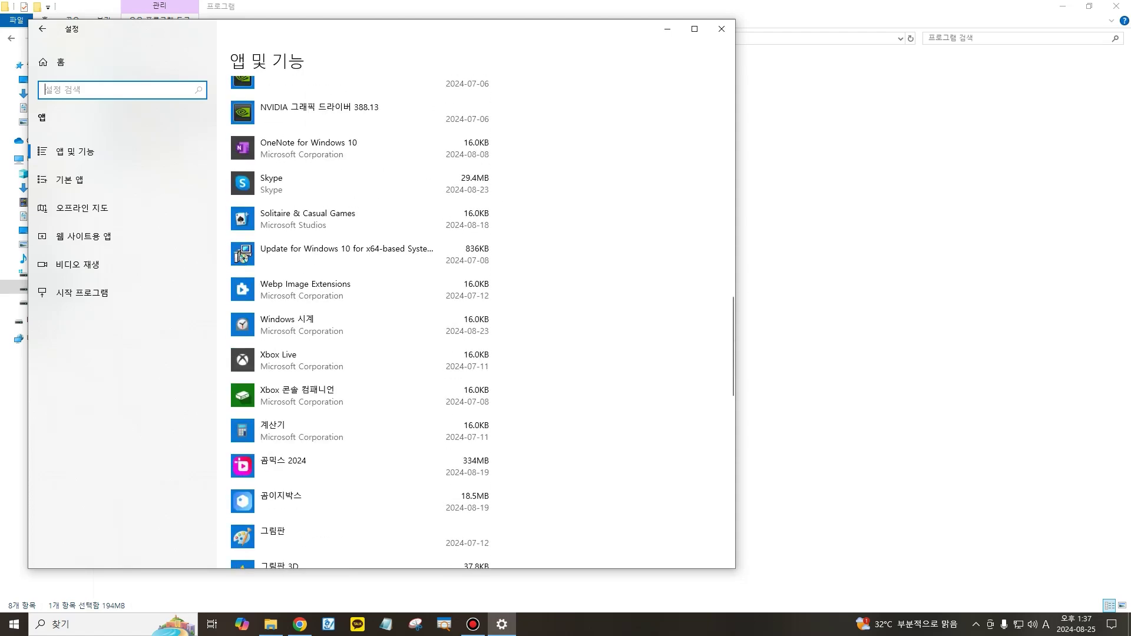
scroll(359, 323, up, 12)
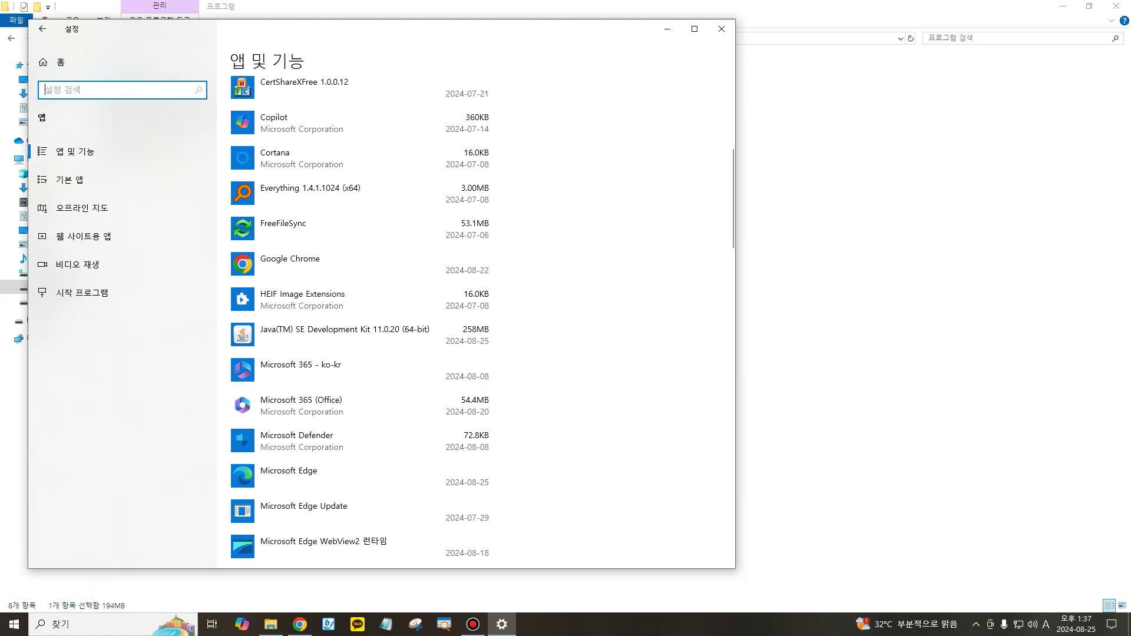
click(360, 335)
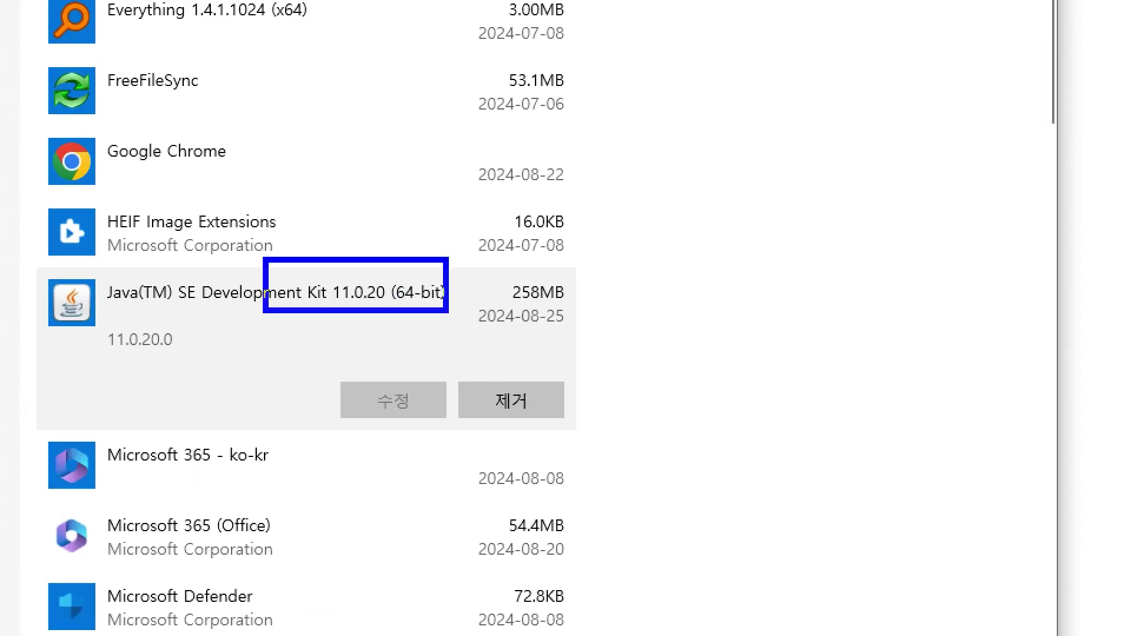
click(511, 401)
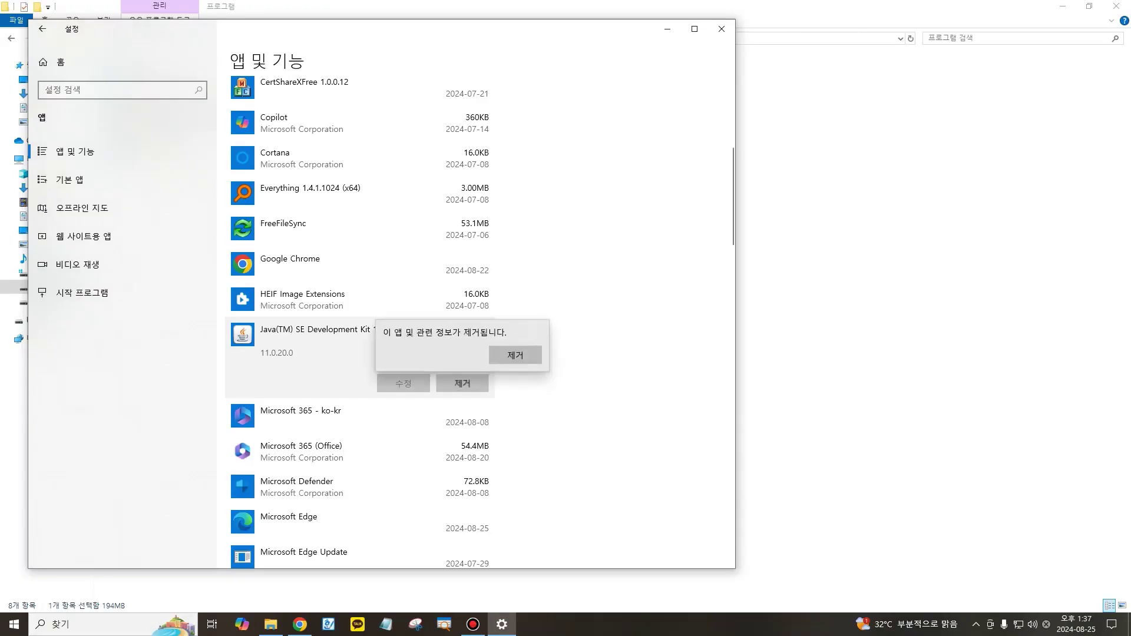
click(515, 354)
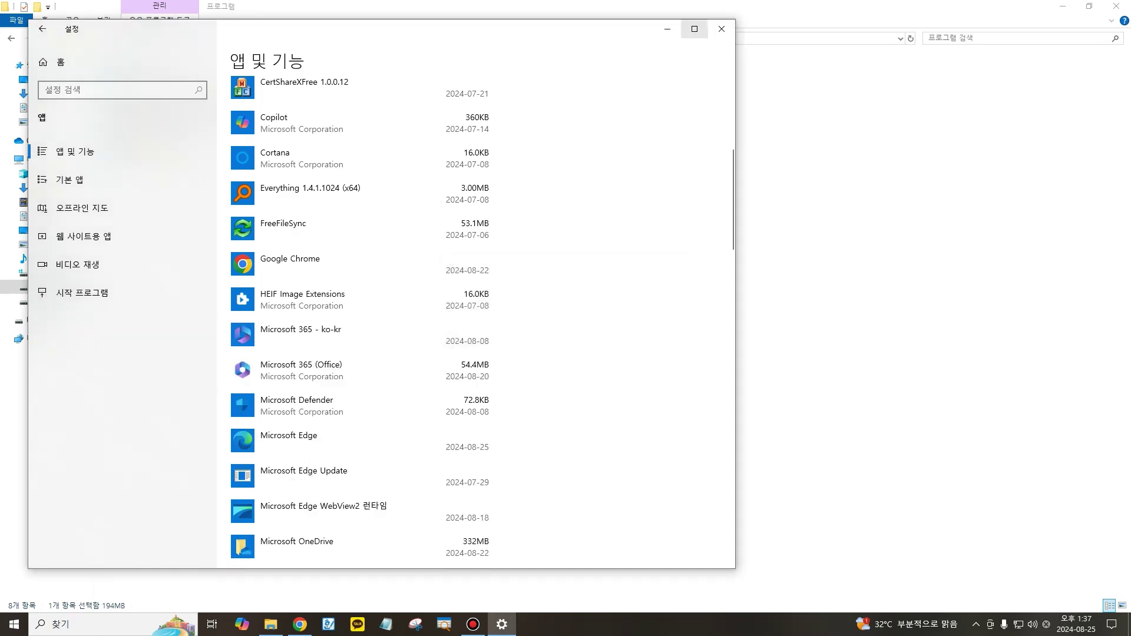
click(721, 29)
Check the Program Files and Program Files (x86) folders on drive C: for a leftover Java folder
click(56, 272)
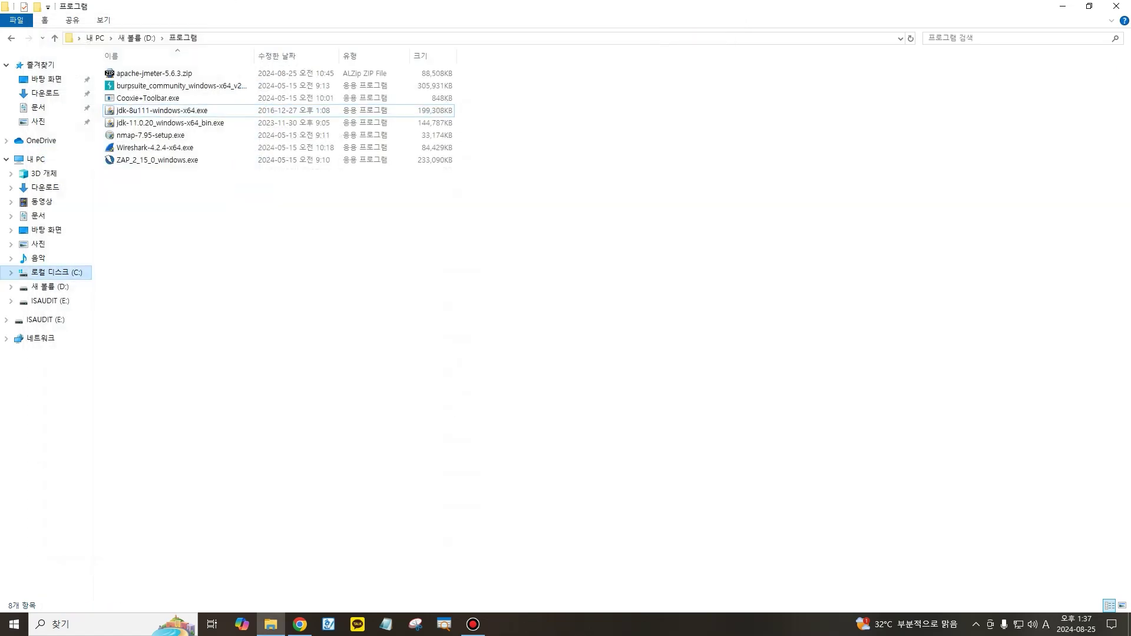
double_click(138, 135)
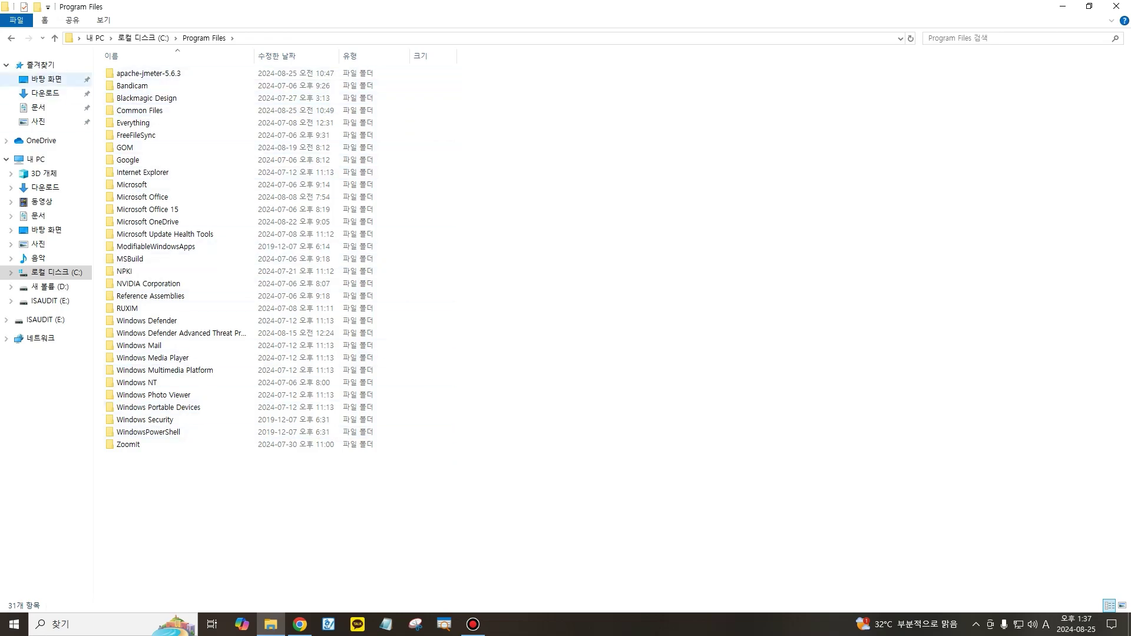
click(11, 38)
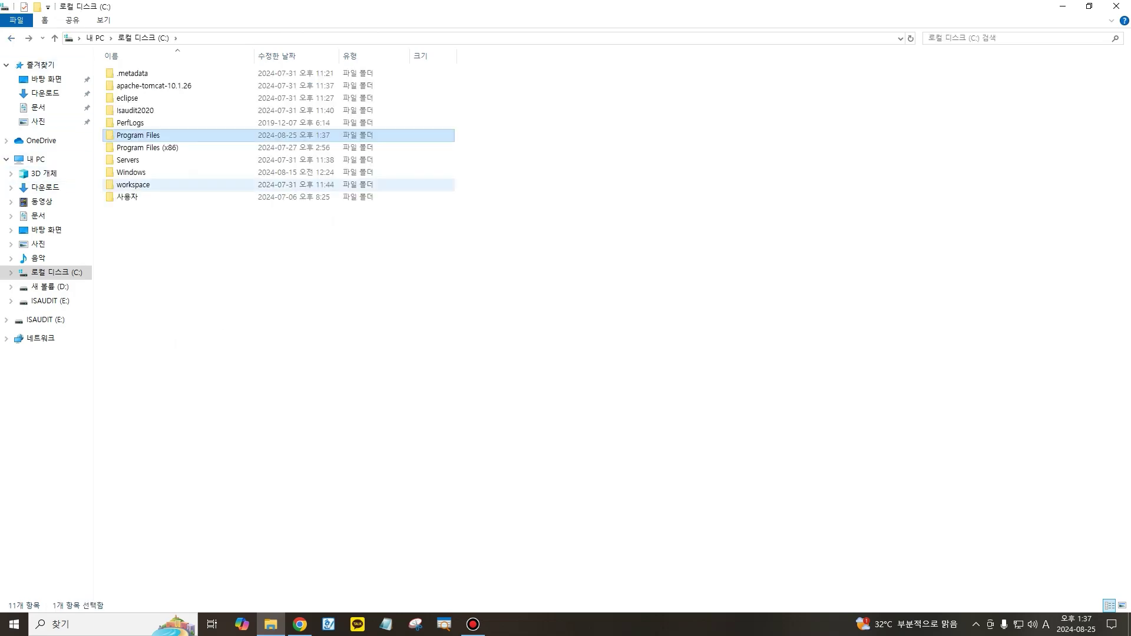
click(147, 148)
double_click(147, 148)
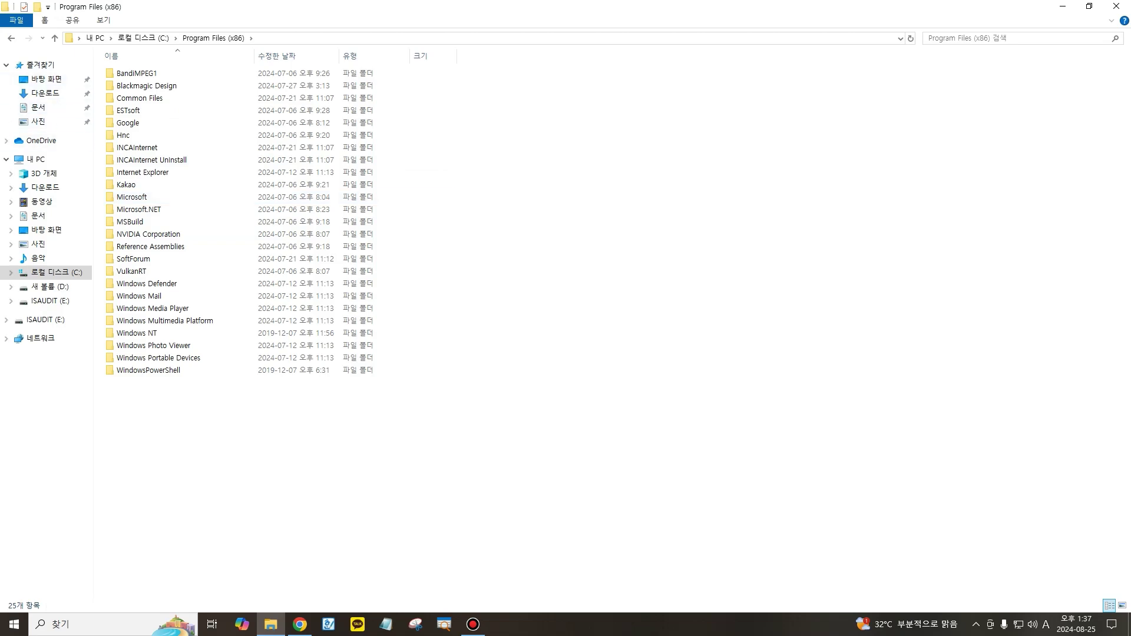
click(11, 38)
click(194, 330)
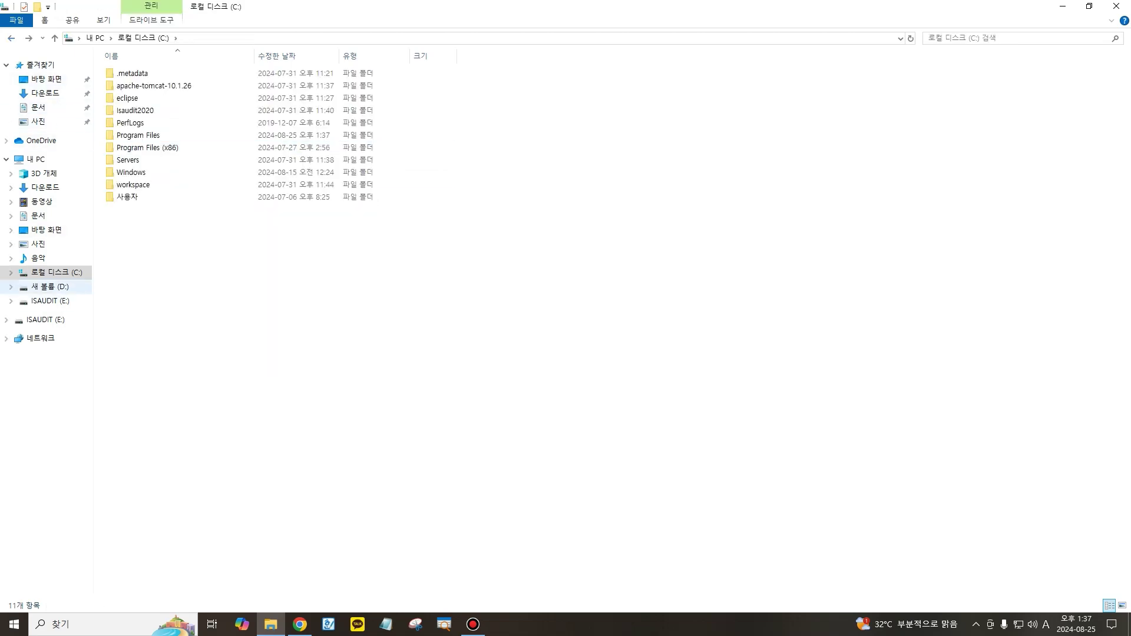
Run jdk-8u111-windows-x64.exe from the 프로그램 folder on drive D: and install the JDK and JRE with the default features and locations
click(50, 287)
double_click(130, 85)
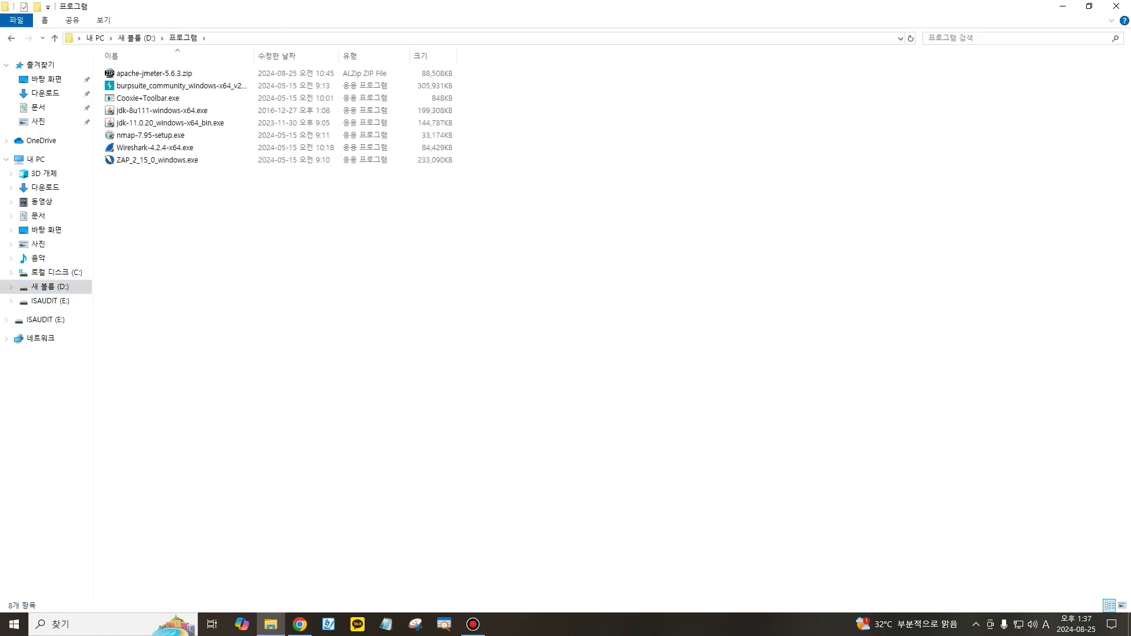
click(163, 110)
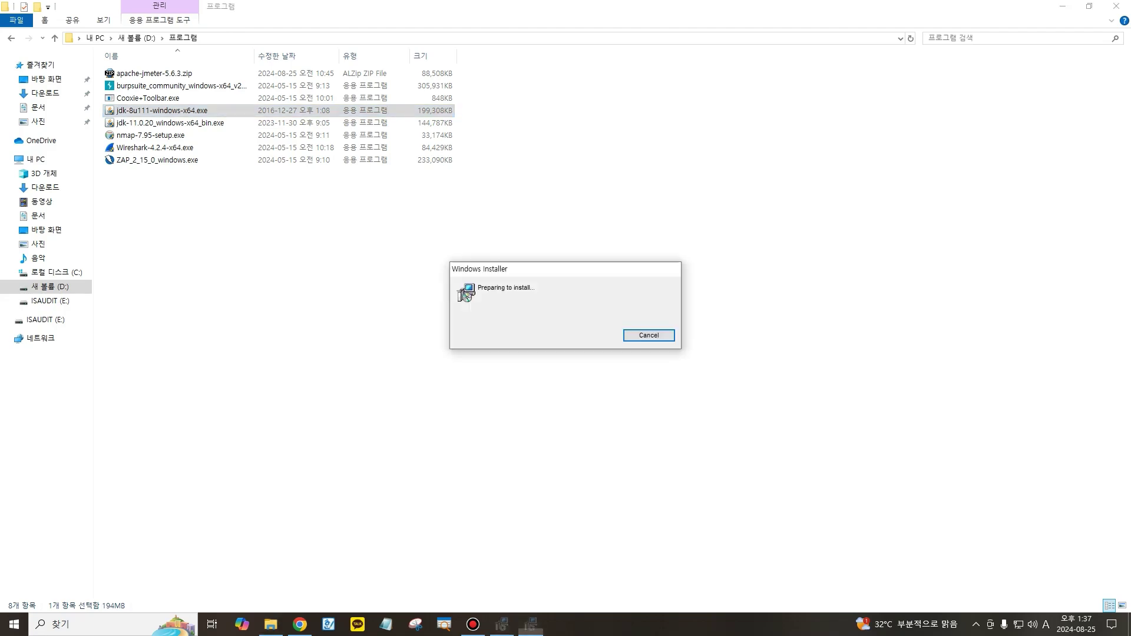
key(Return)
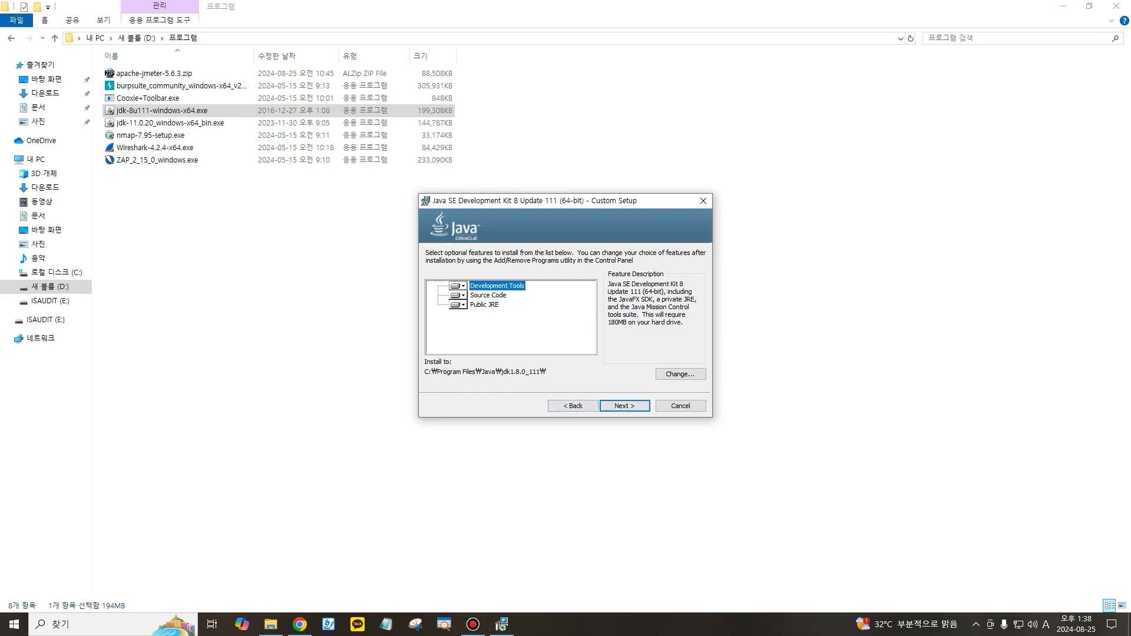
key(Return)
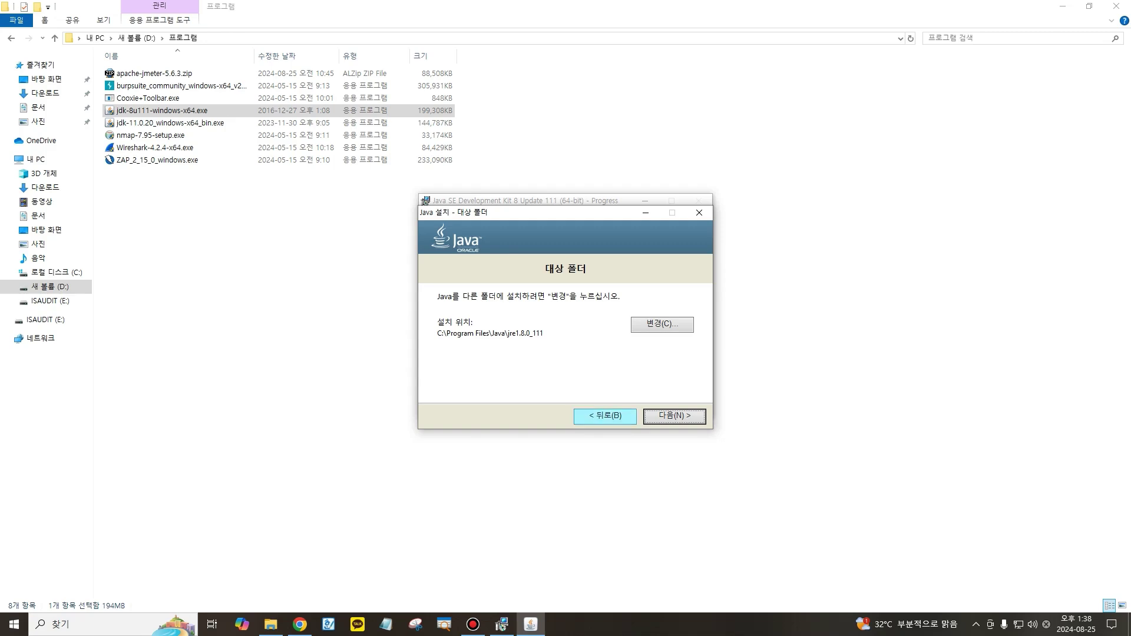
key(Return)
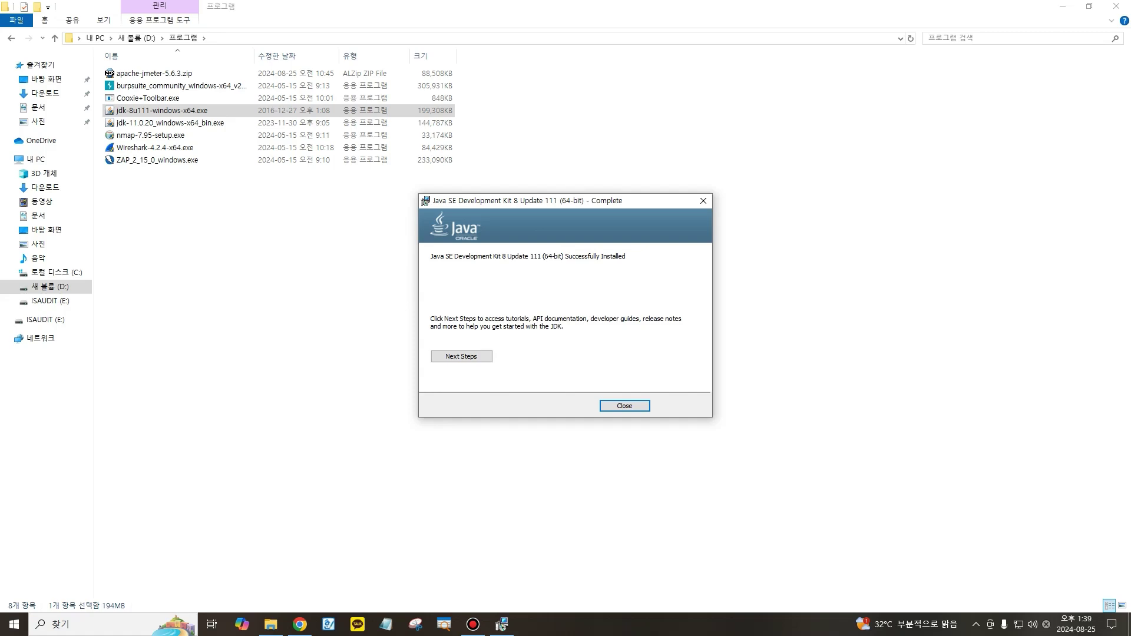
click(624, 406)
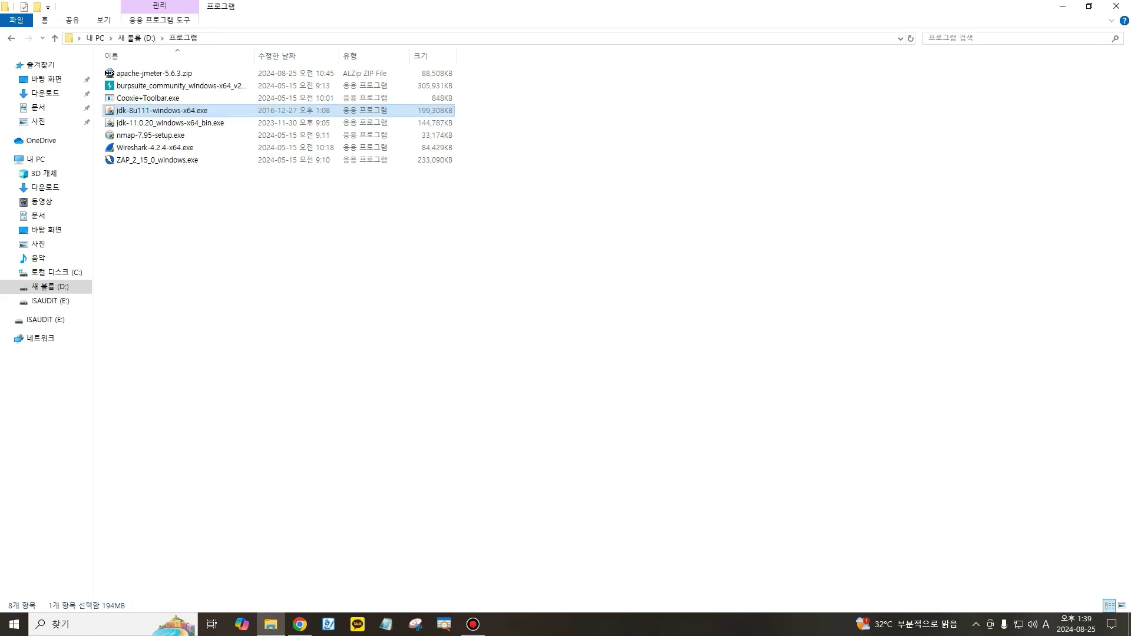
click(625, 406)
Open the Program Files folder on drive C: to check for the Java folder
click(56, 272)
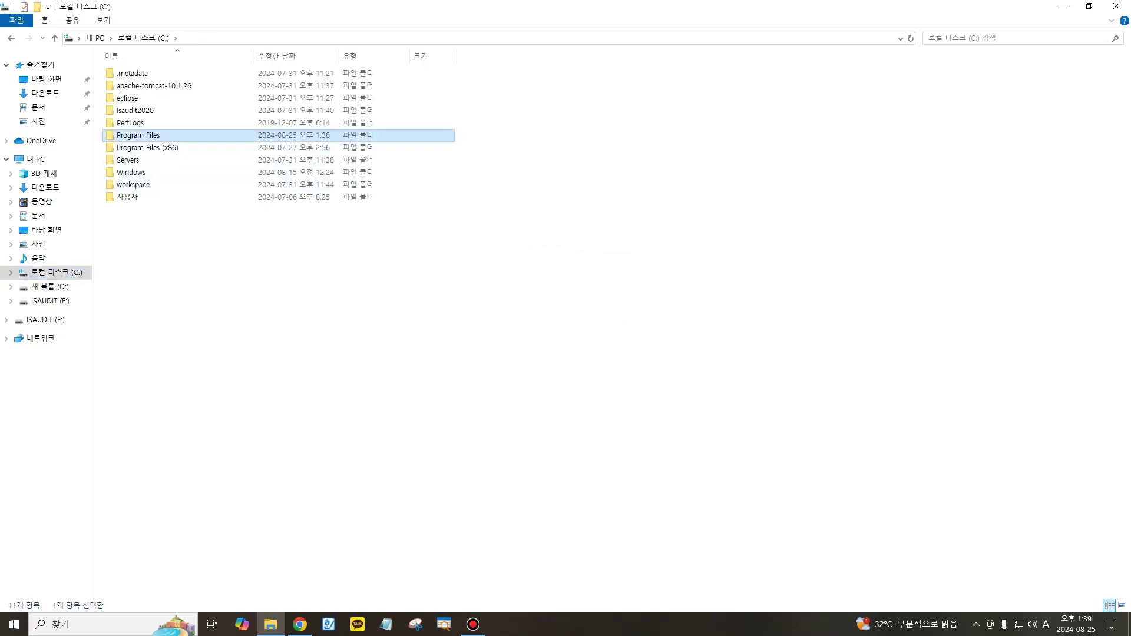
double_click(138, 135)
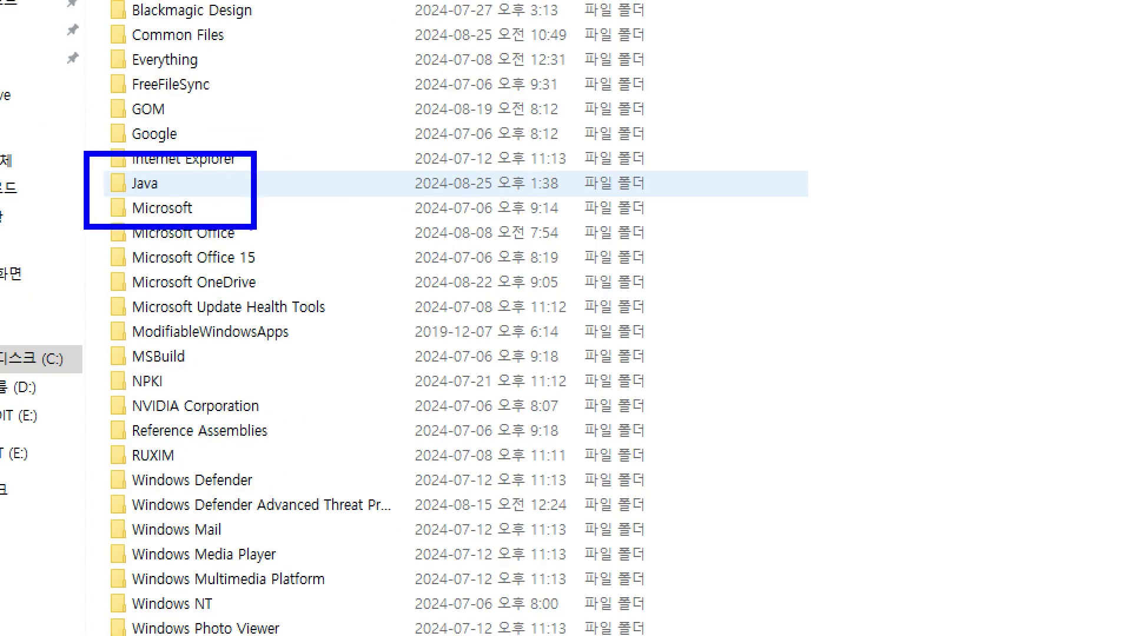
Open the Java folder in Program Files and check for the jdk1.8.0_111 and jre1.8.0_111 folders
double_click(144, 183)
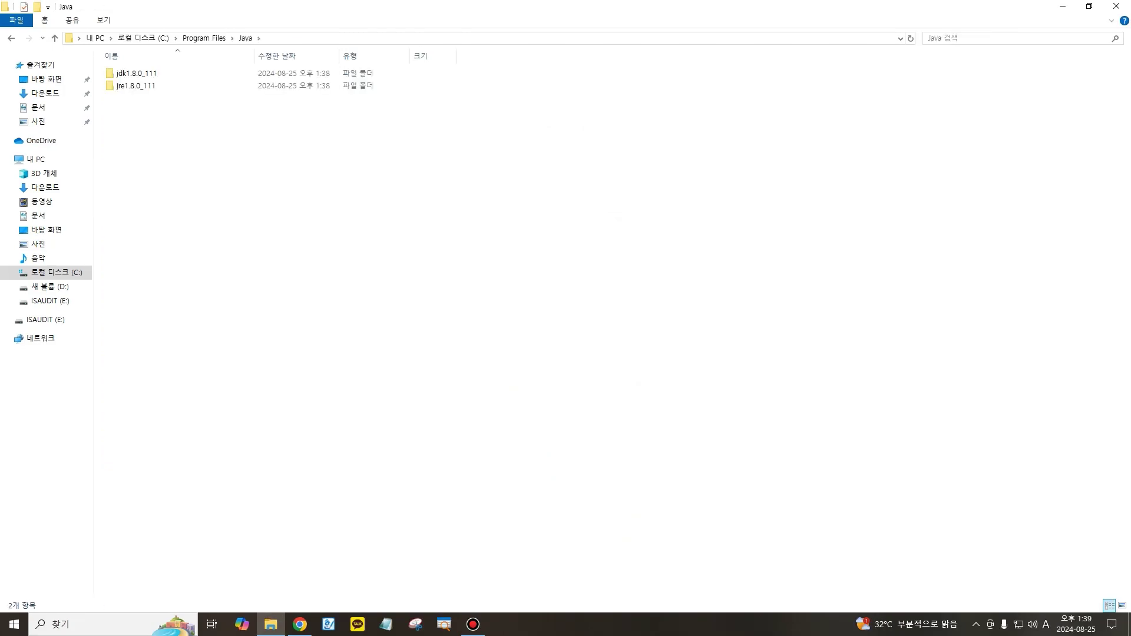
click(145, 74)
click(144, 86)
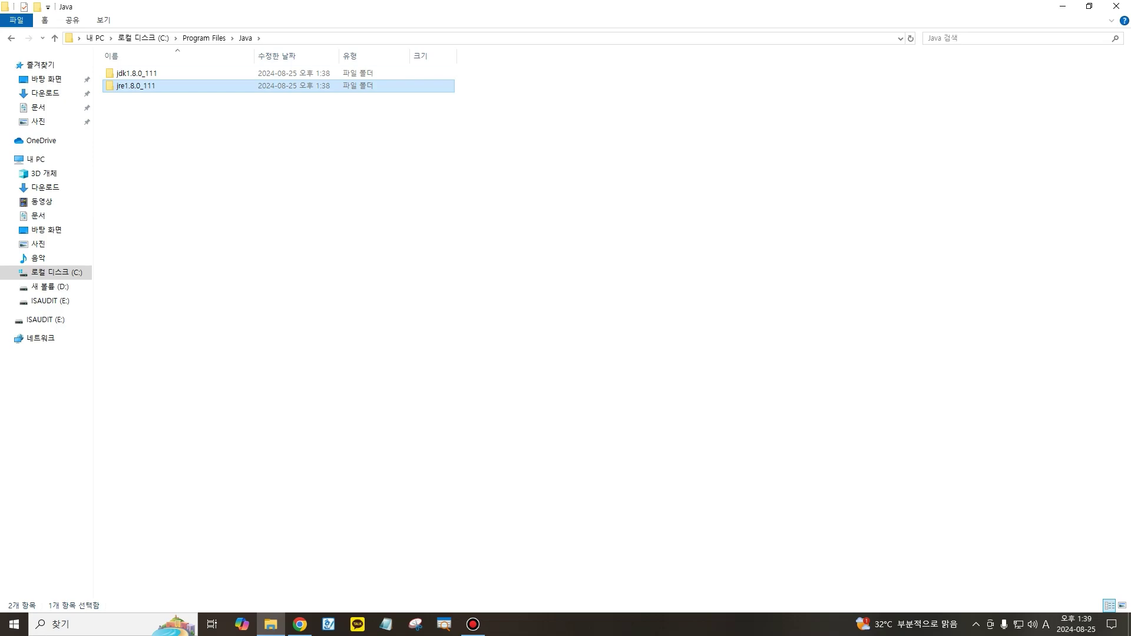
click(266, 189)
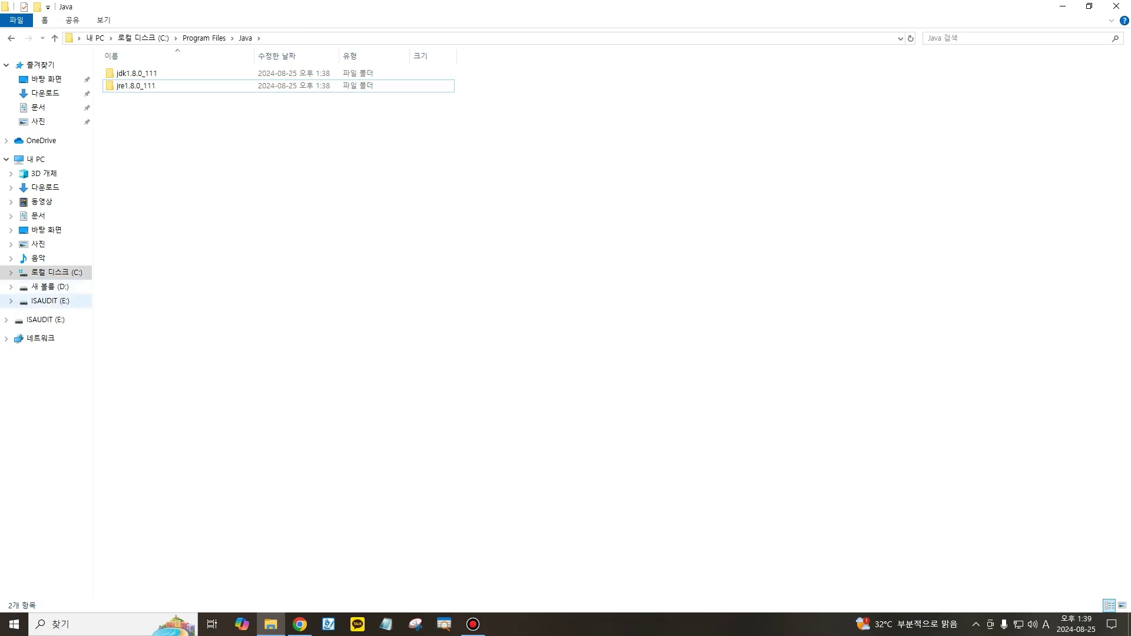
Run jmeter.bat from the bin folder of apache-jmeter-5.6.3 in Program Files on drive C: and bring the JMeter window forward
click(50, 287)
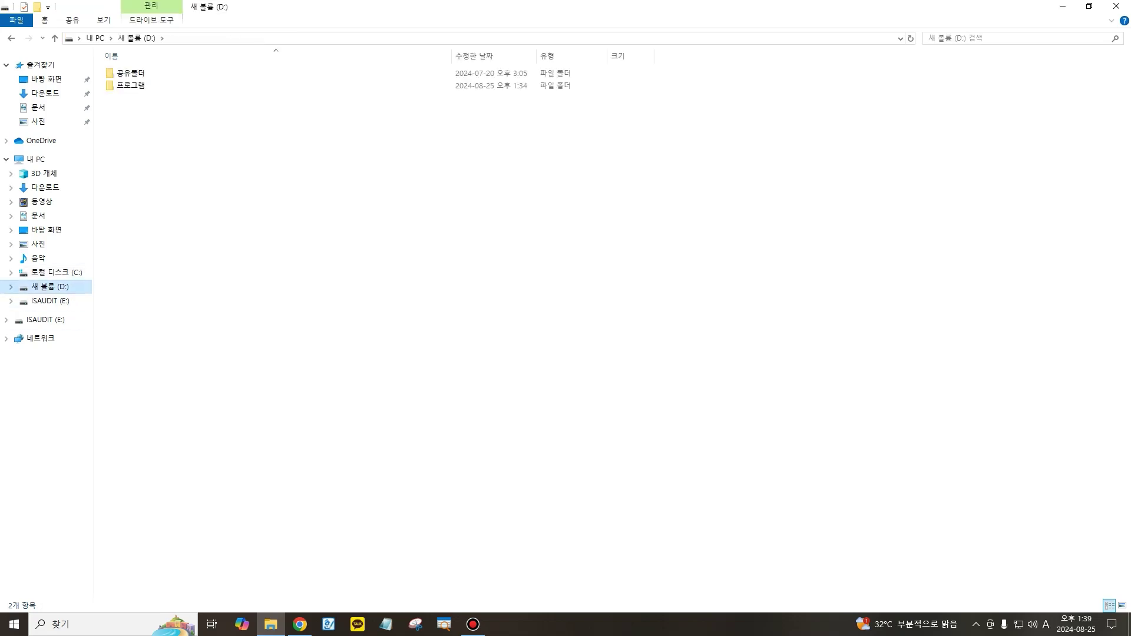
click(57, 272)
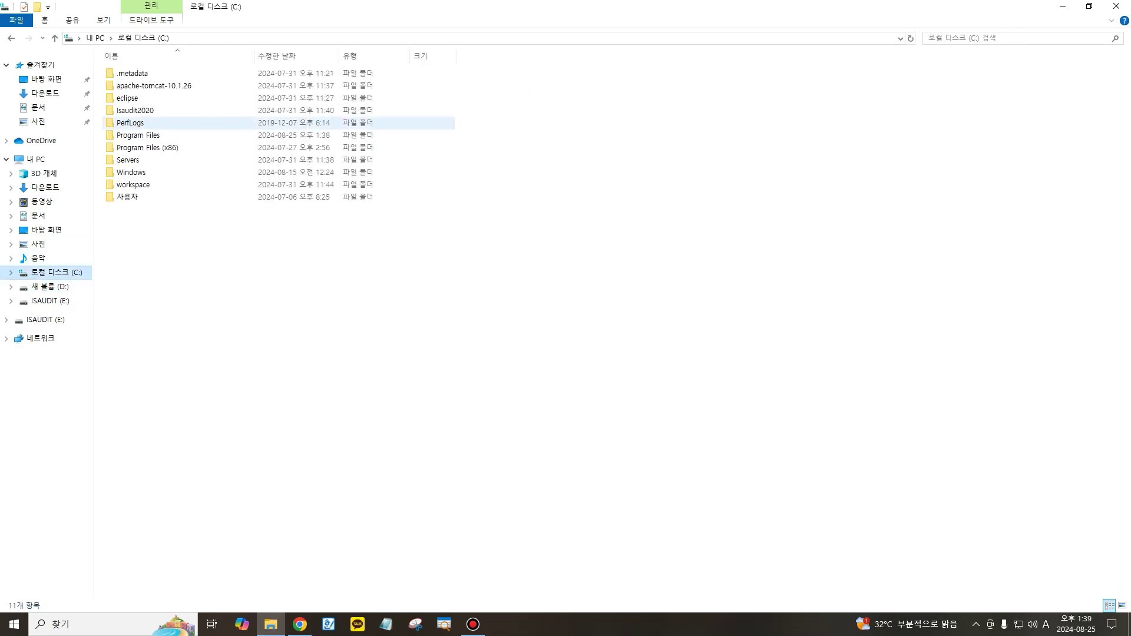
double_click(138, 135)
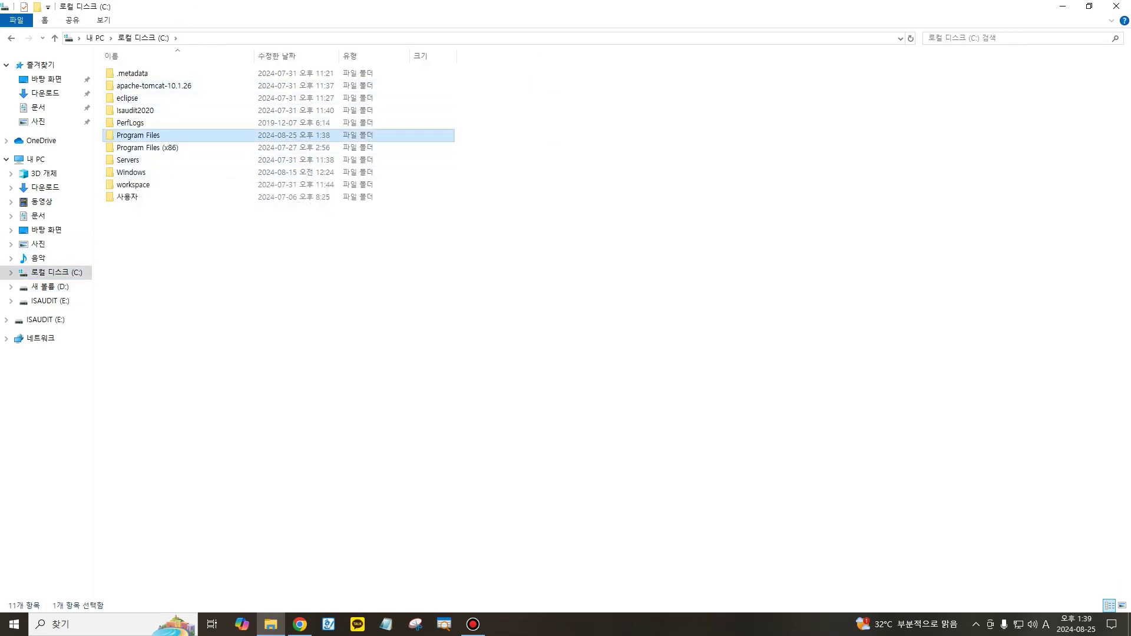
double_click(148, 73)
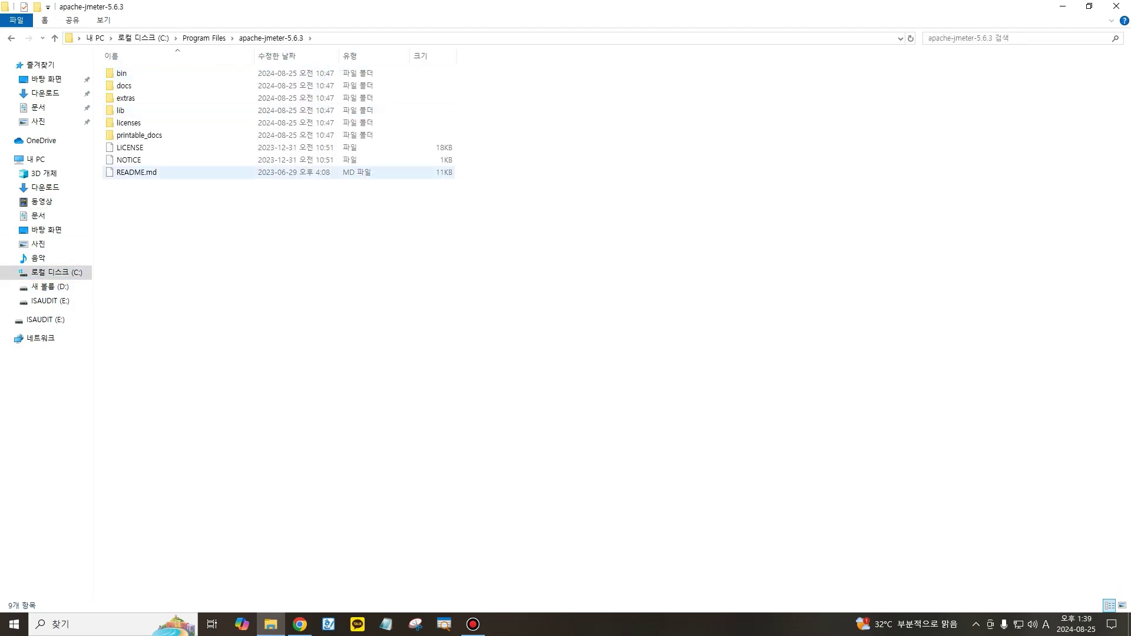
double_click(121, 73)
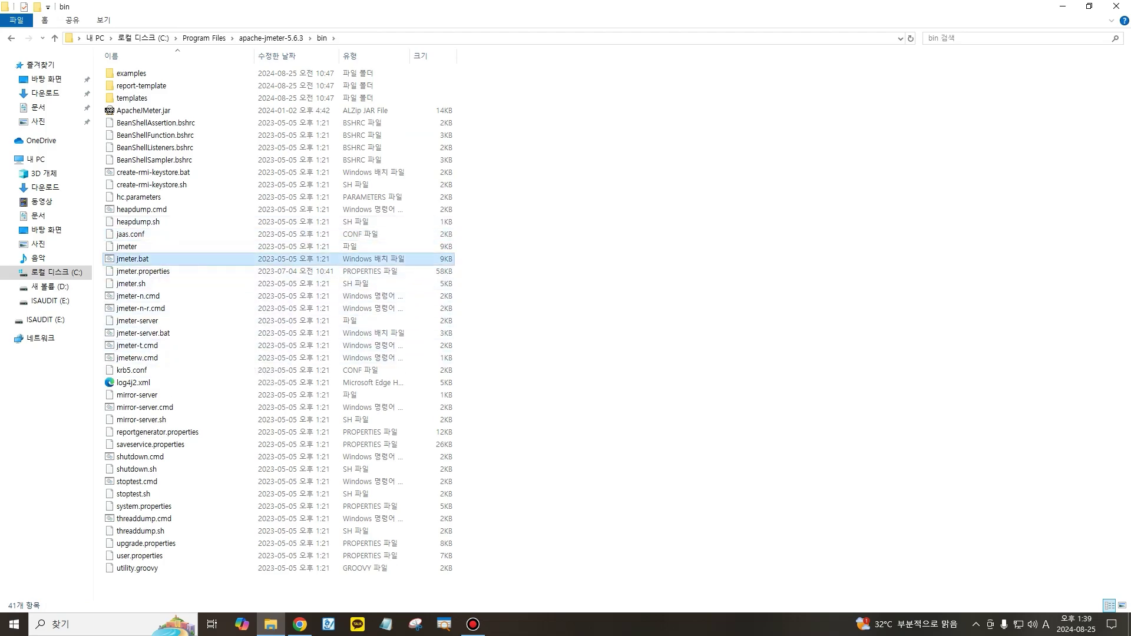
double_click(133, 259)
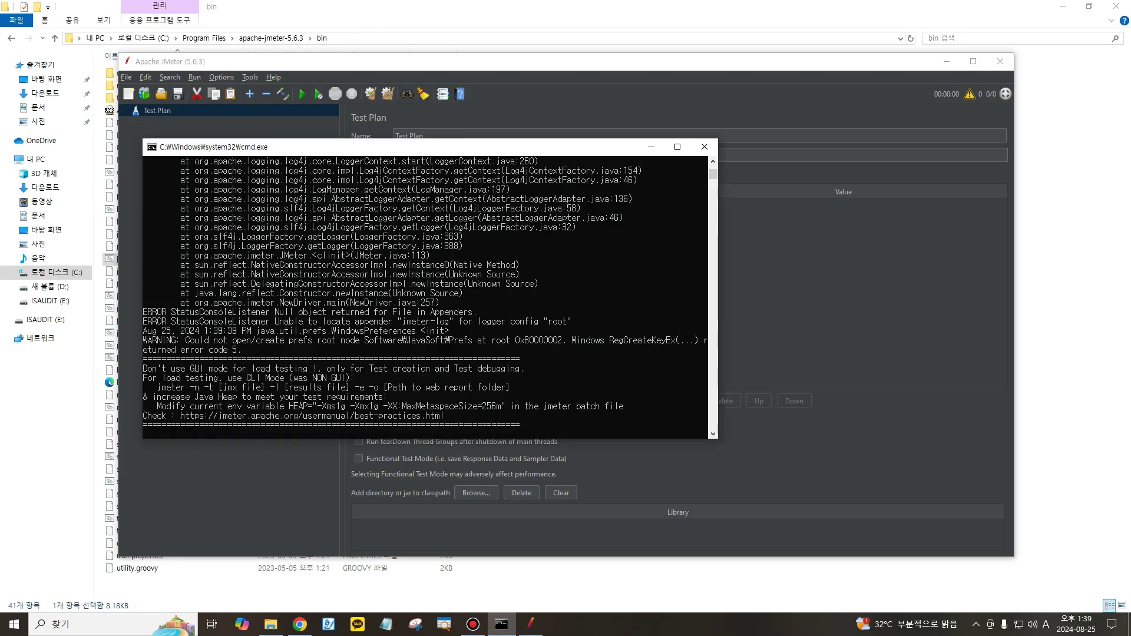
key(alt+Tab)
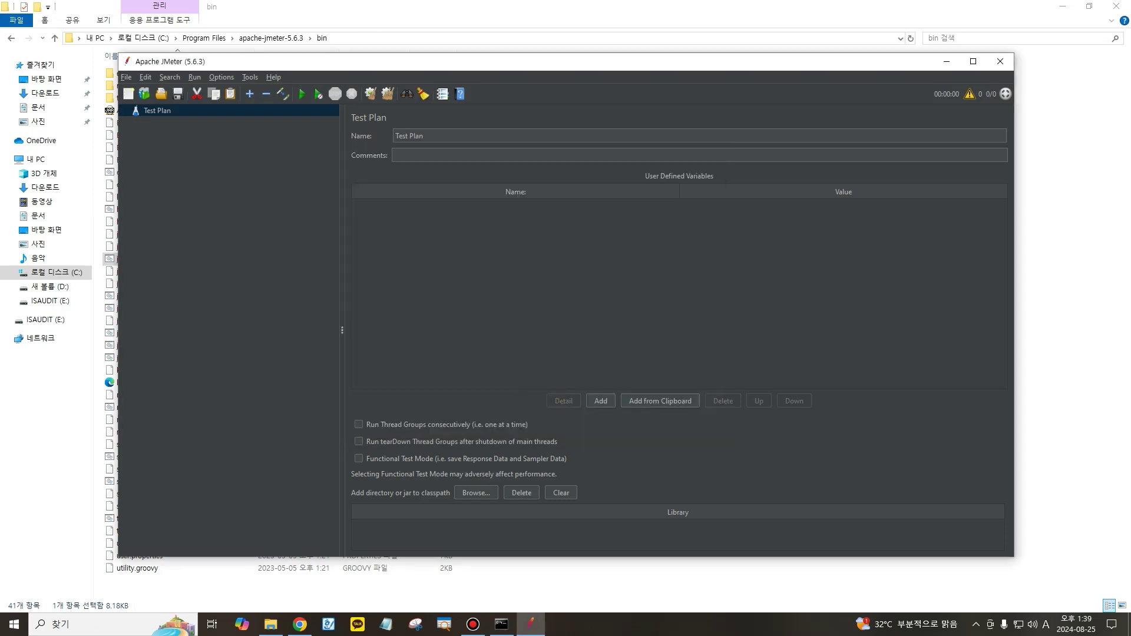
Choose the Recording template for a new test plan and proceed to its parameters
click(144, 94)
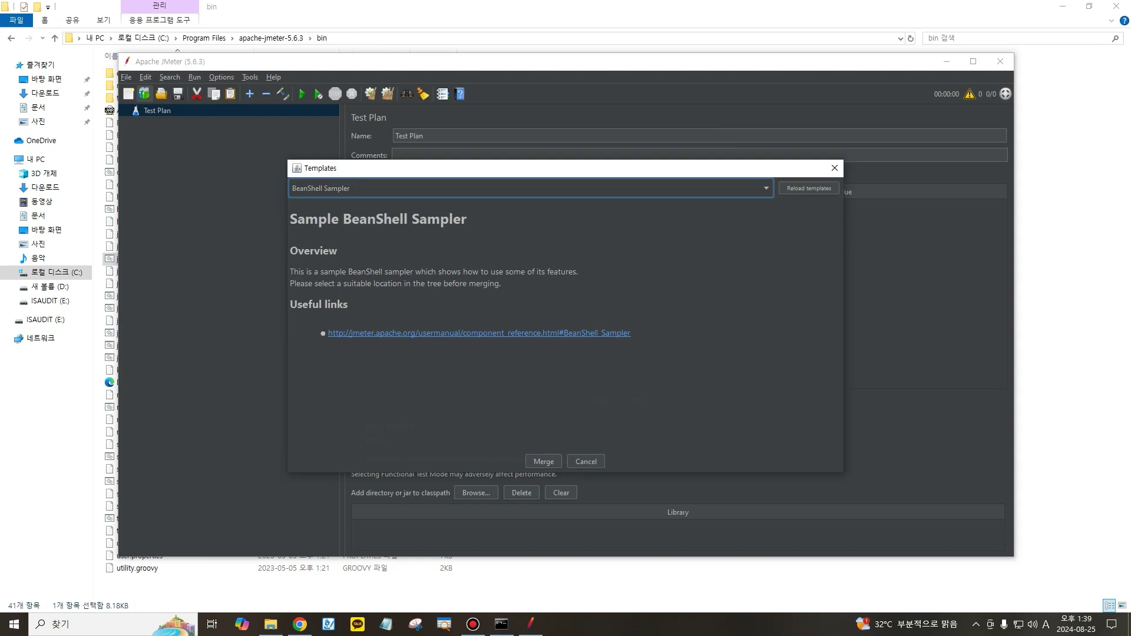
click(530, 188)
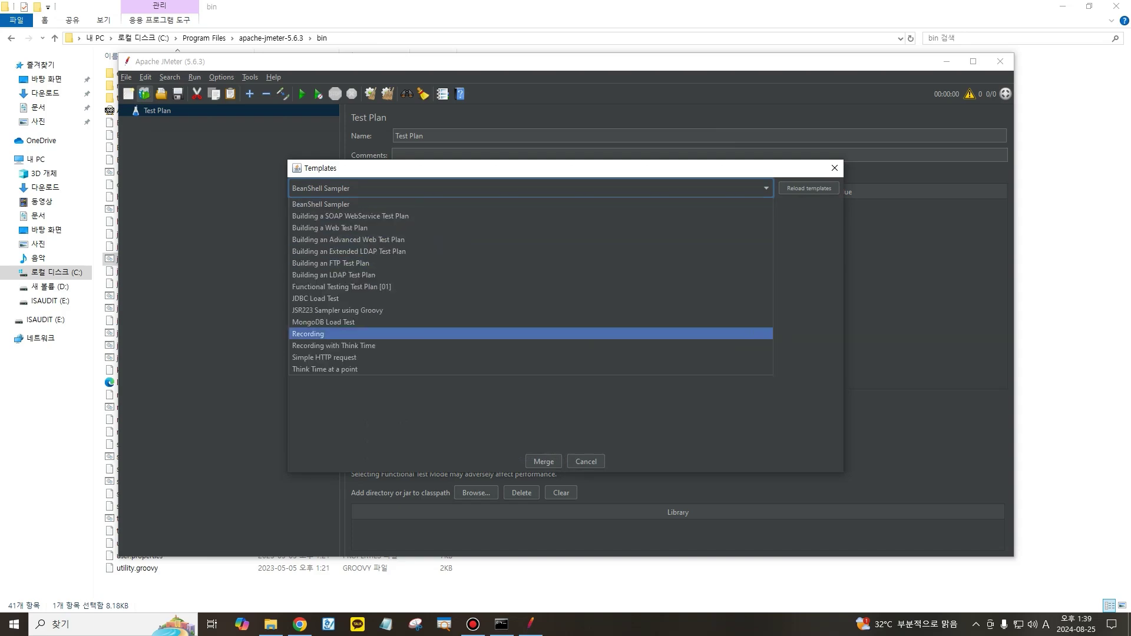
click(531, 345)
click(531, 188)
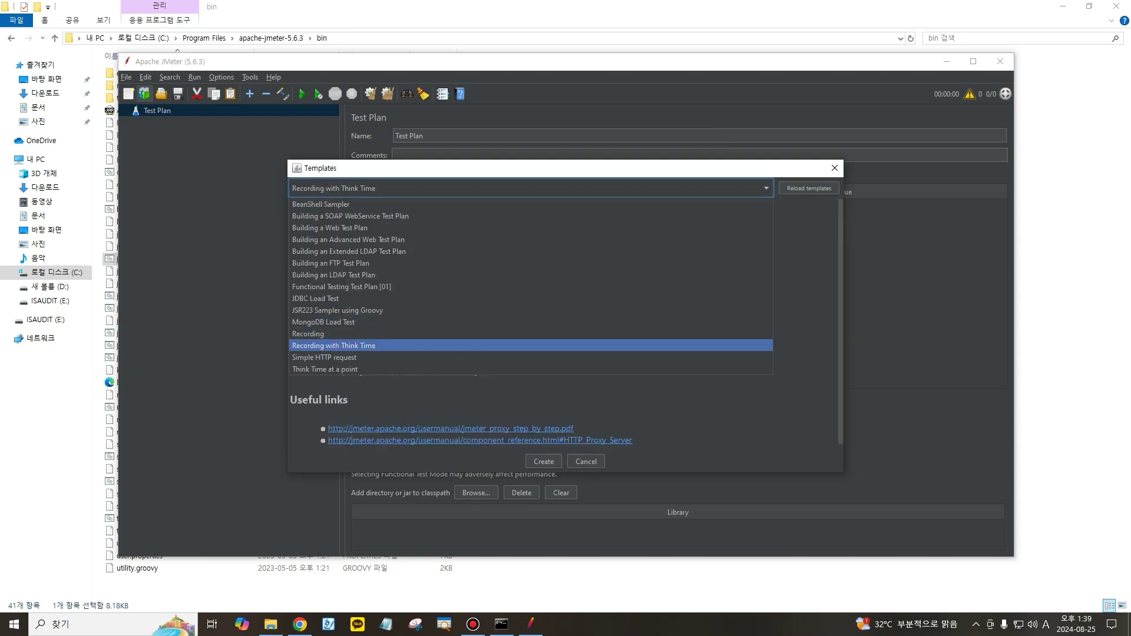
click(530, 345)
click(530, 189)
click(530, 334)
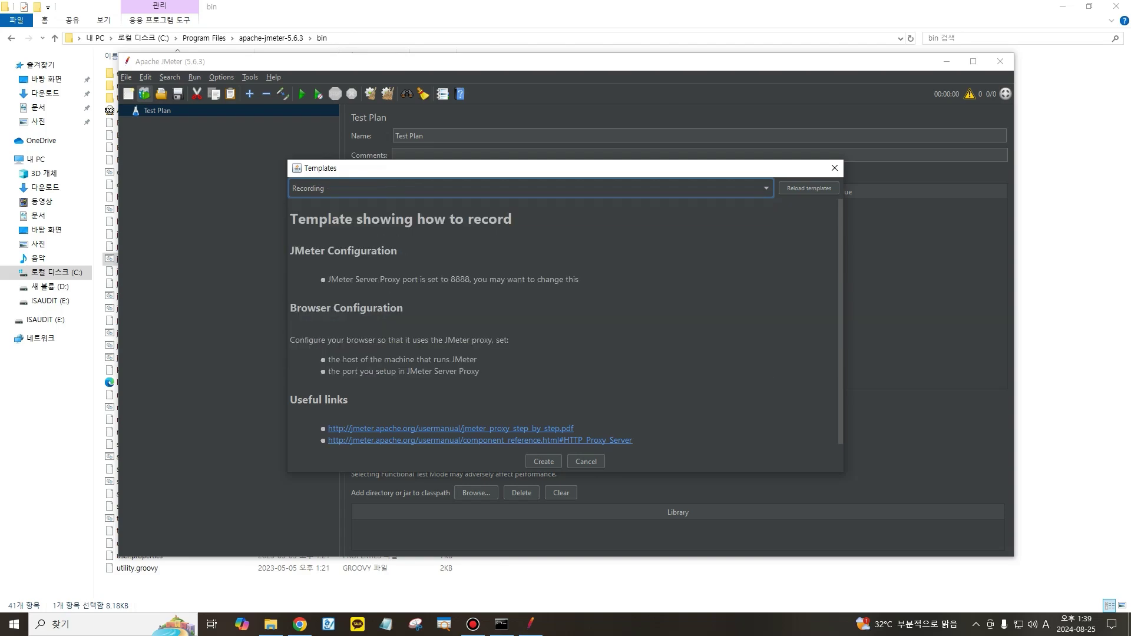
click(543, 462)
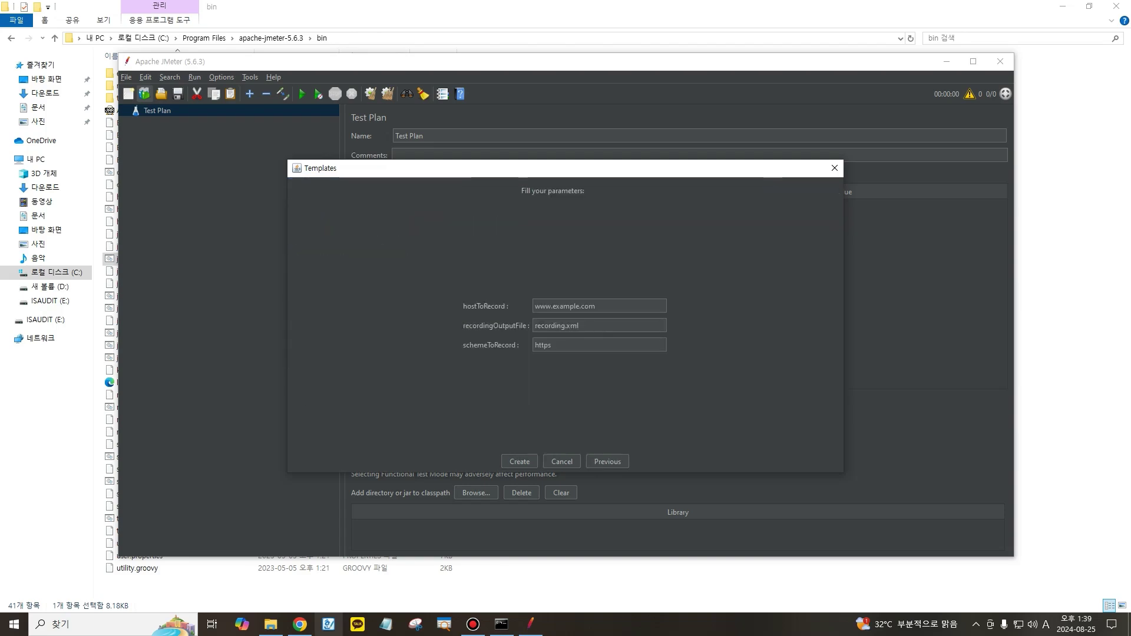
Switch to Chrome, search Google for 안전모아 in a new tab and open the 안전모아 진단모아 site
click(300, 624)
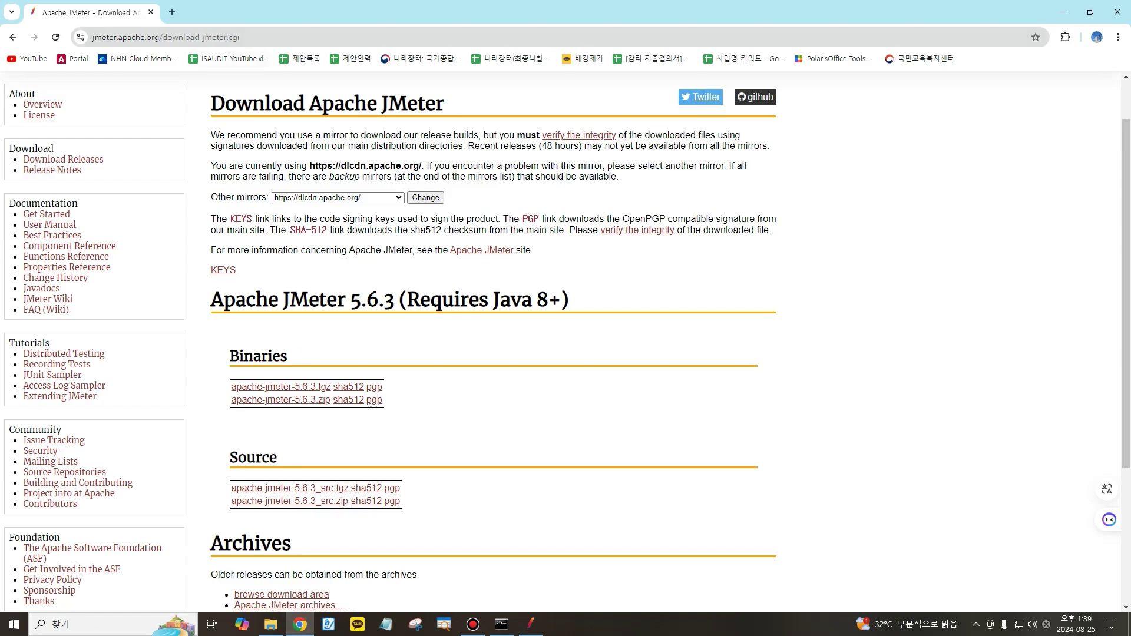
click(172, 12)
click(507, 259)
click(471, 312)
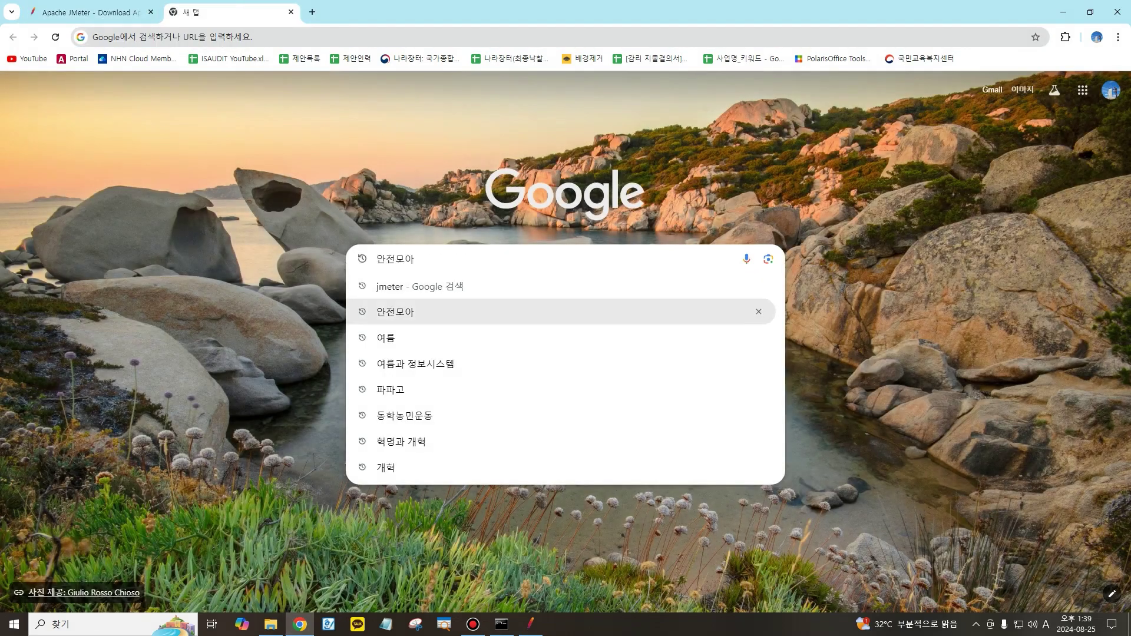
key(Return)
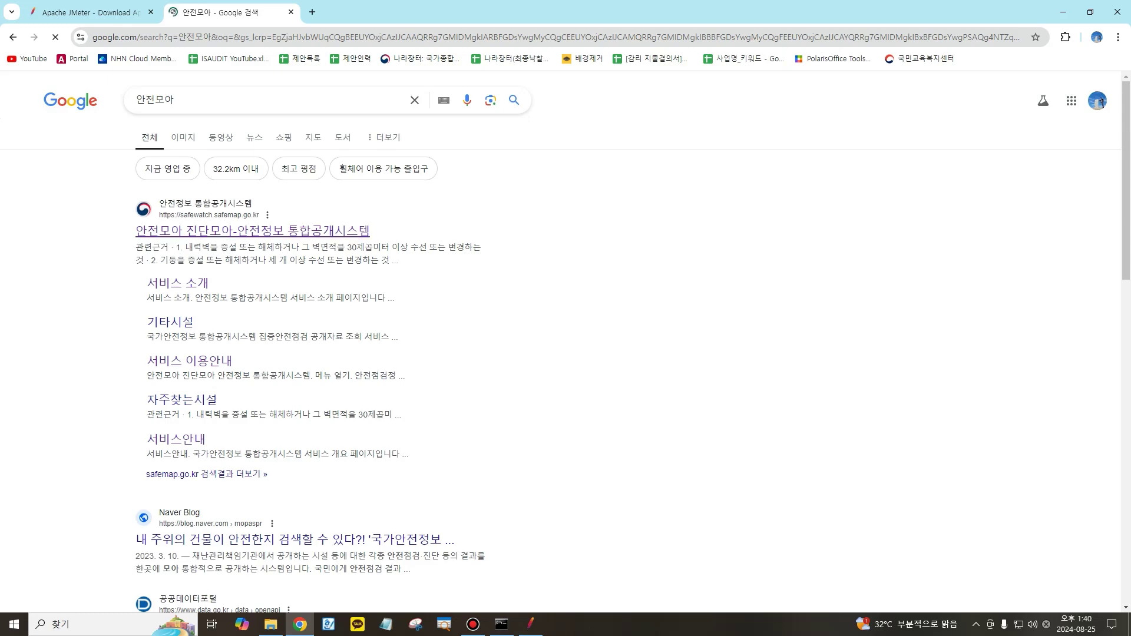
click(254, 231)
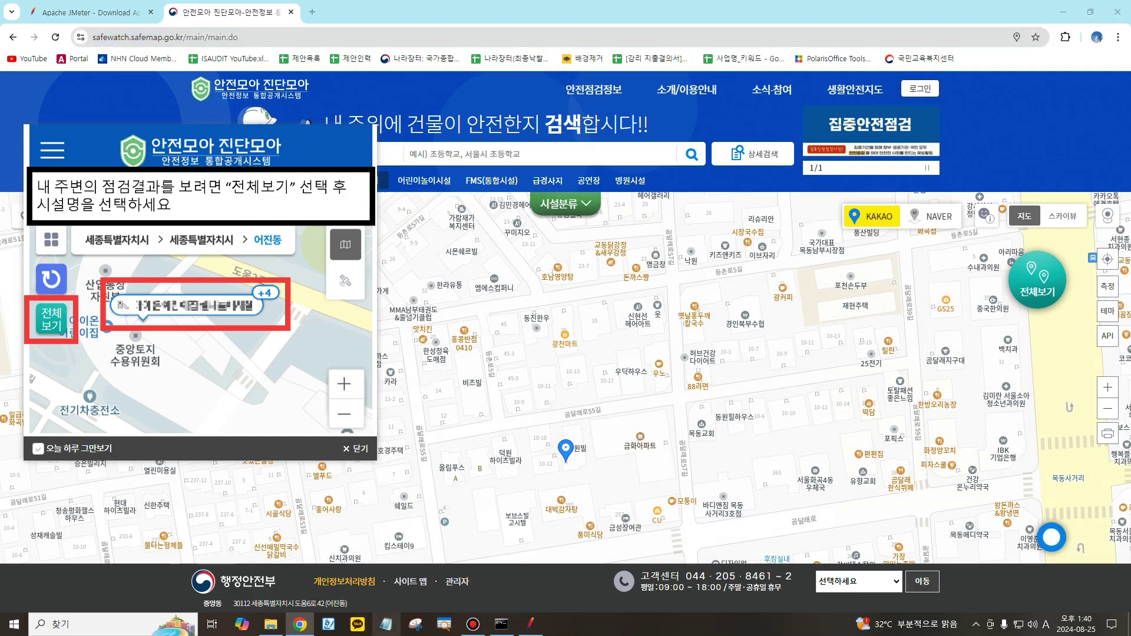
key(alt+Tab)
text(https://safewatch.safemap.go.kr/main/main.do)
key(Home)
key(Right)
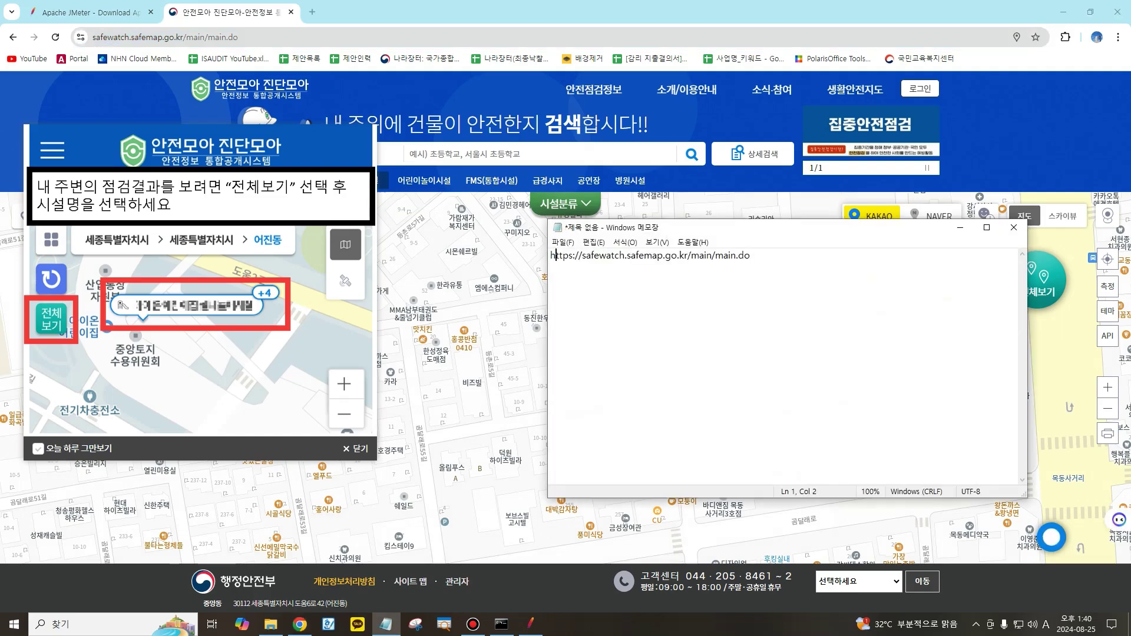
drag(582, 255, 688, 255)
key(ctrl+c)
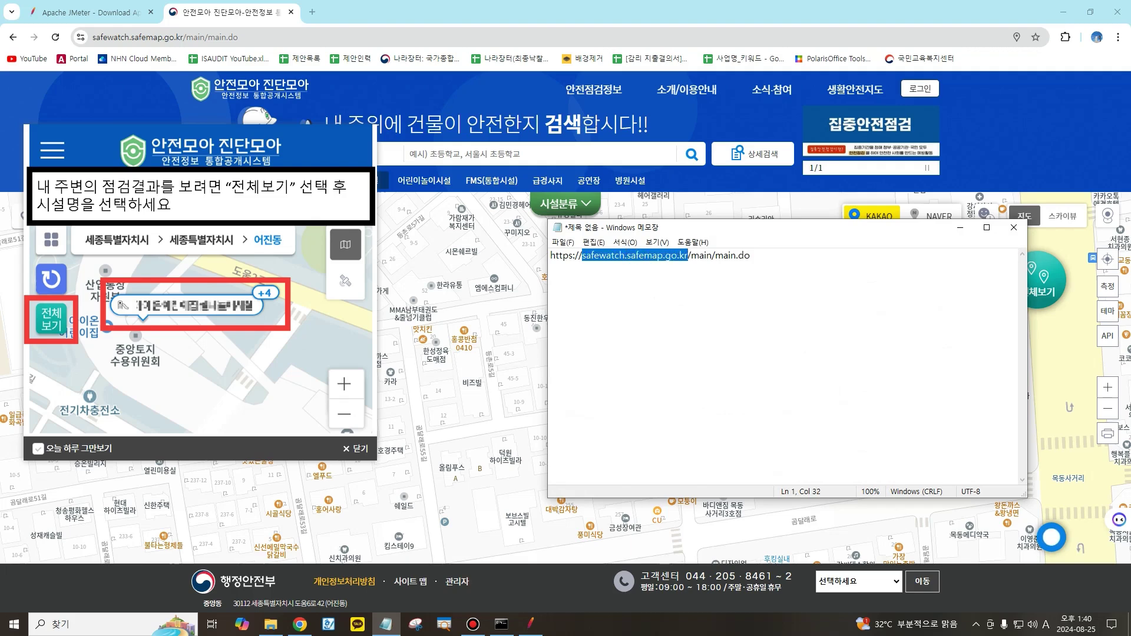
Set hostToRecord to safewatch.safemap.go.kr in the JMeter template, create the test plan and maximize the JMeter window
click(530, 624)
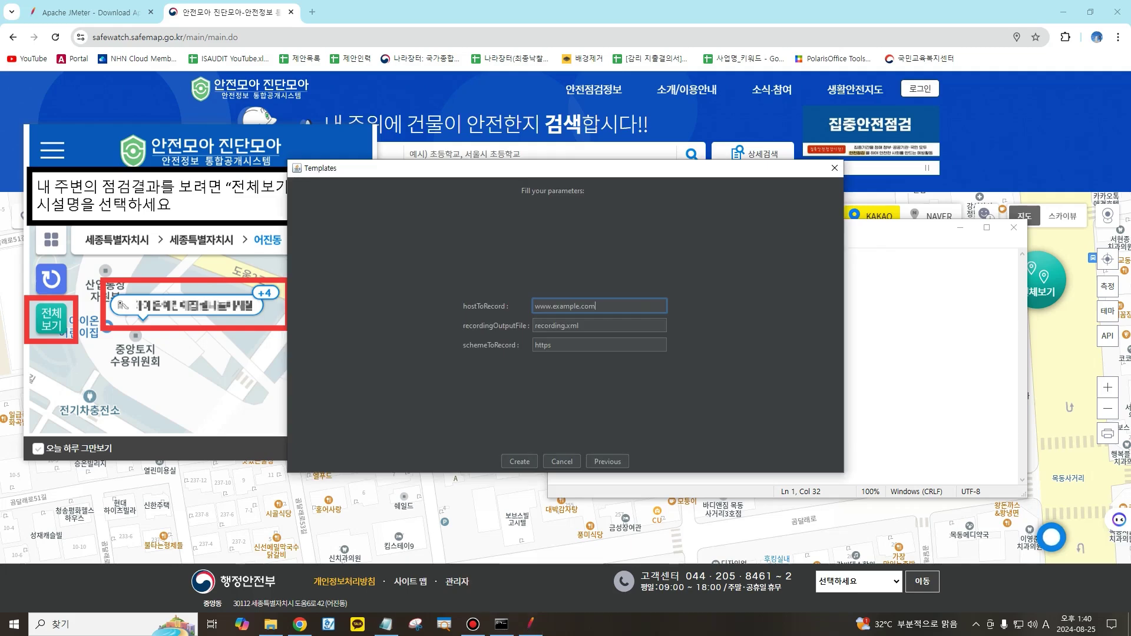
key(ctrl+v)
click(520, 462)
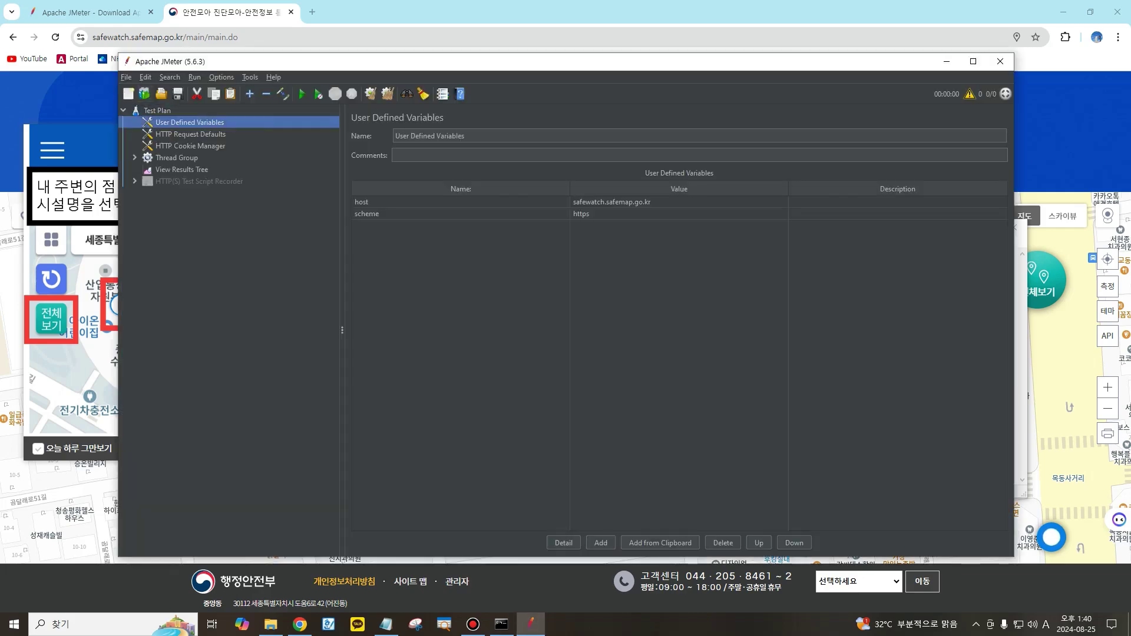
click(1064, 12)
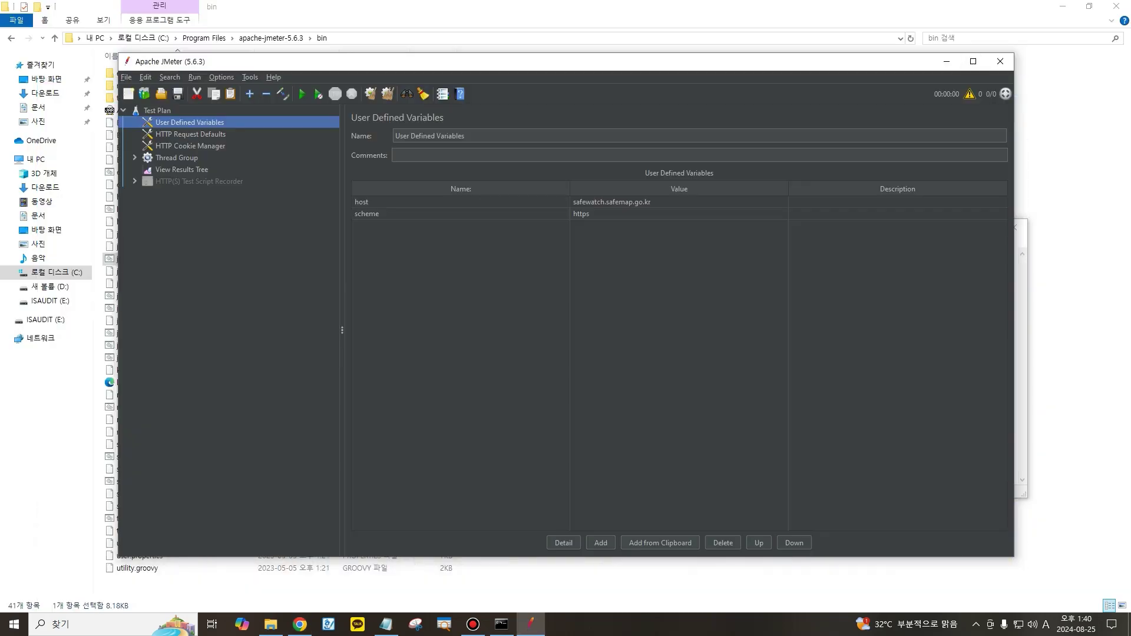
click(974, 62)
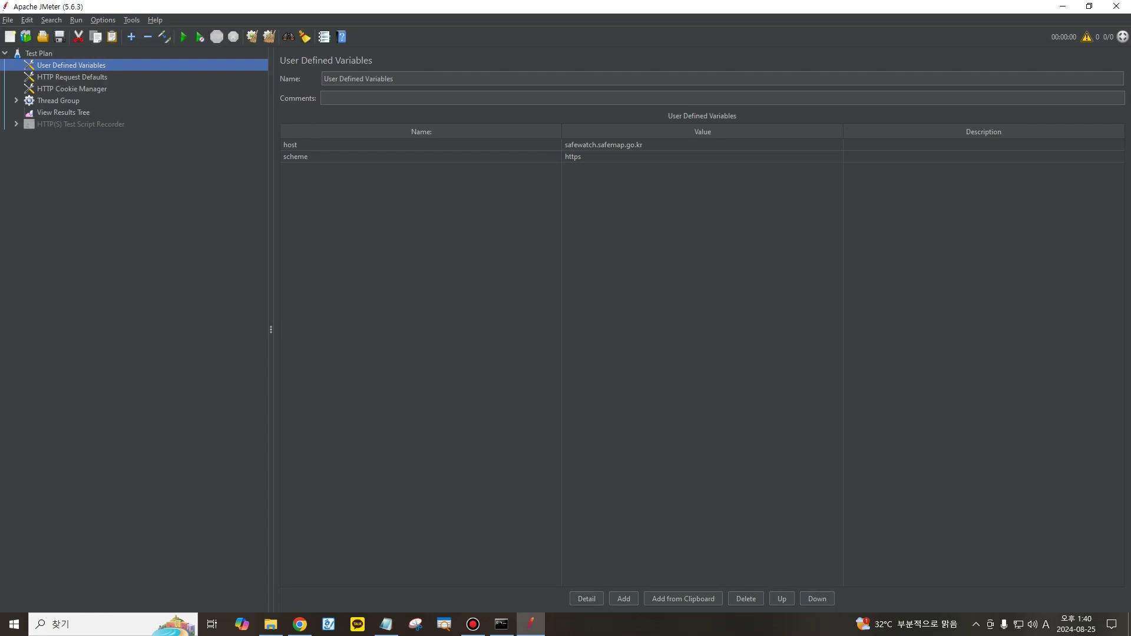
Expand the HTTP(S) Test Script Recorder in the test plan and try to start recording on port 8888
click(16, 124)
click(81, 124)
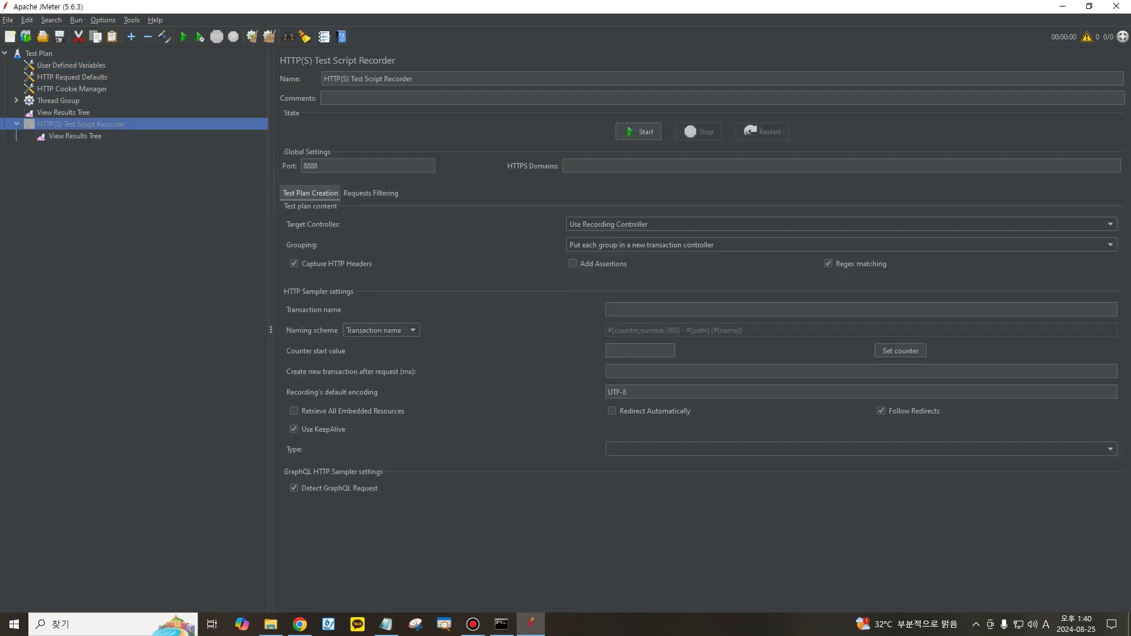
click(639, 132)
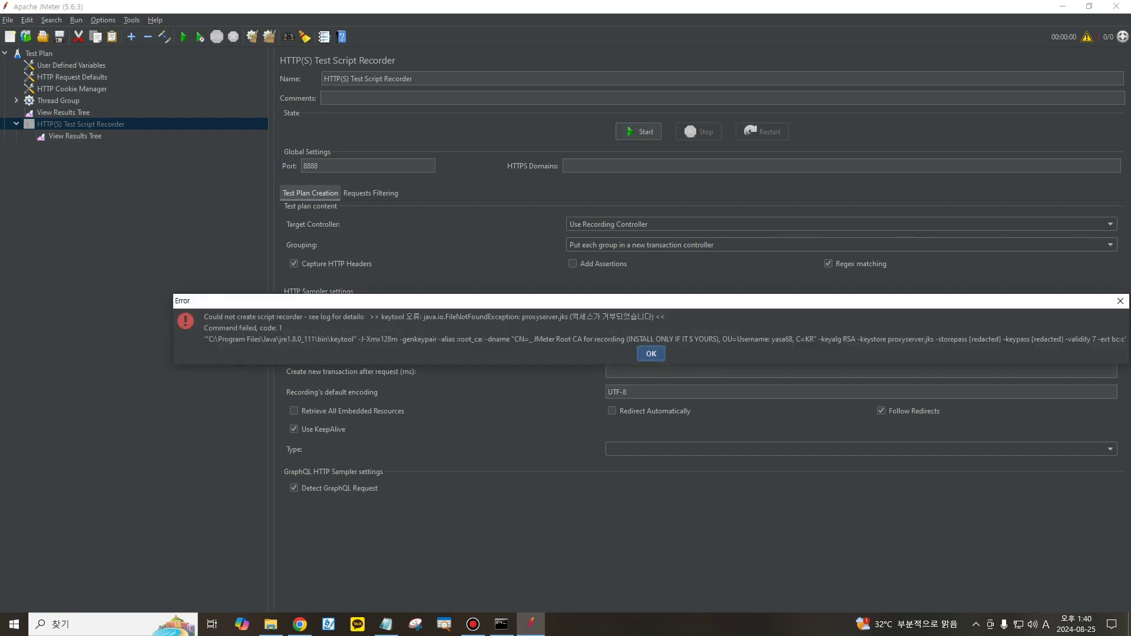
key(Return)
key(Return)
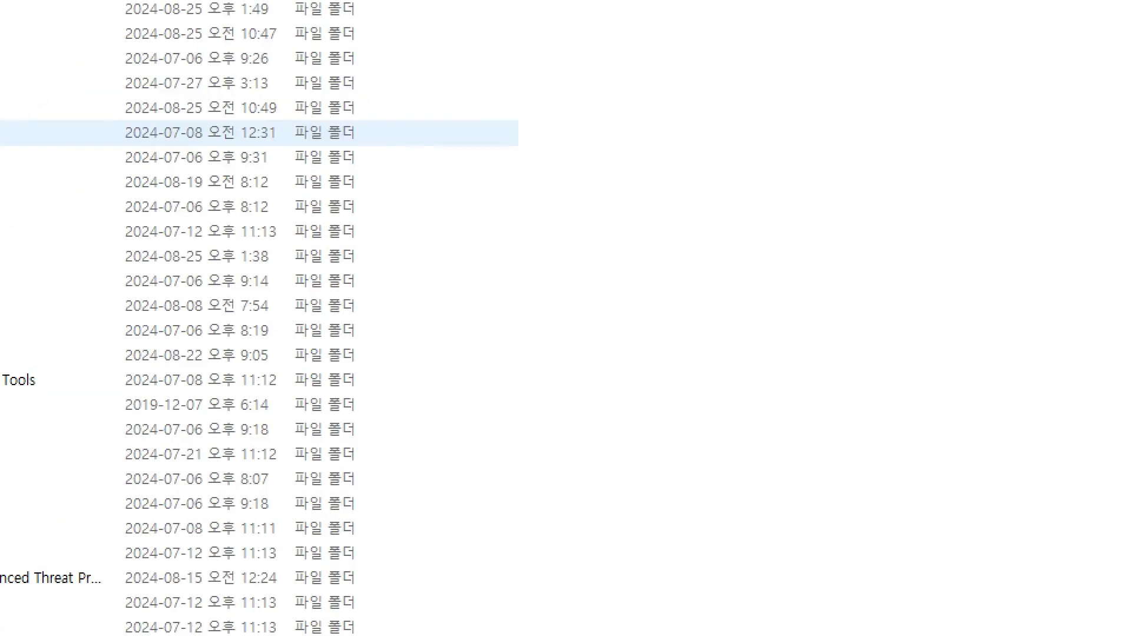
Run jmeter.bat from the bin folder of apache-jmeter-5.5 in Program Files
drag(194, 125, 391, 165)
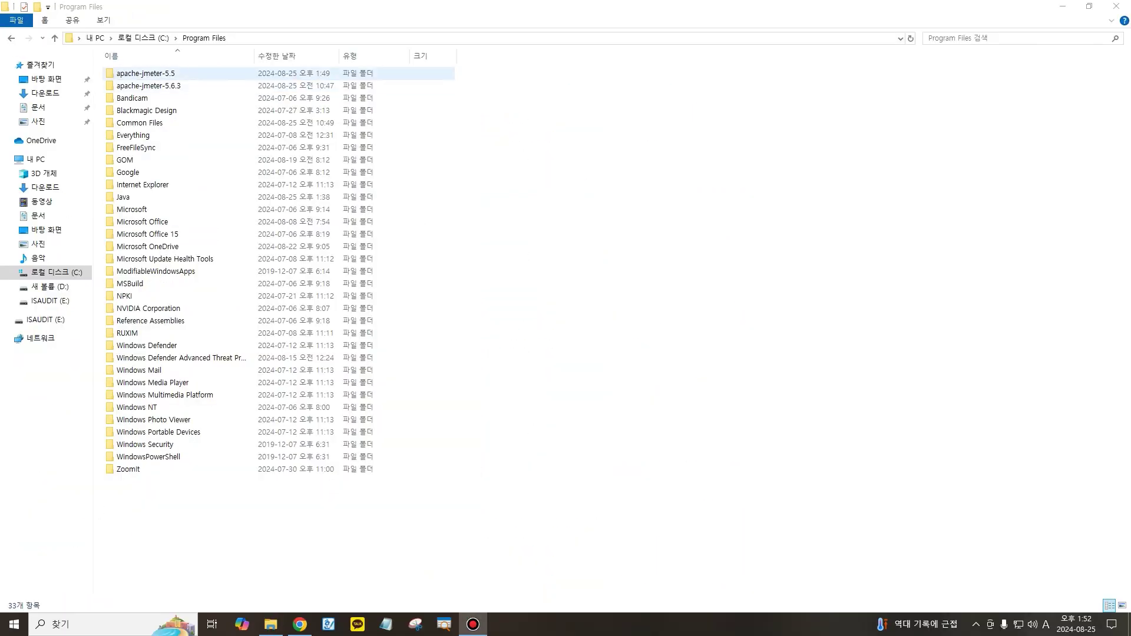
double_click(259, 146)
double_click(124, 85)
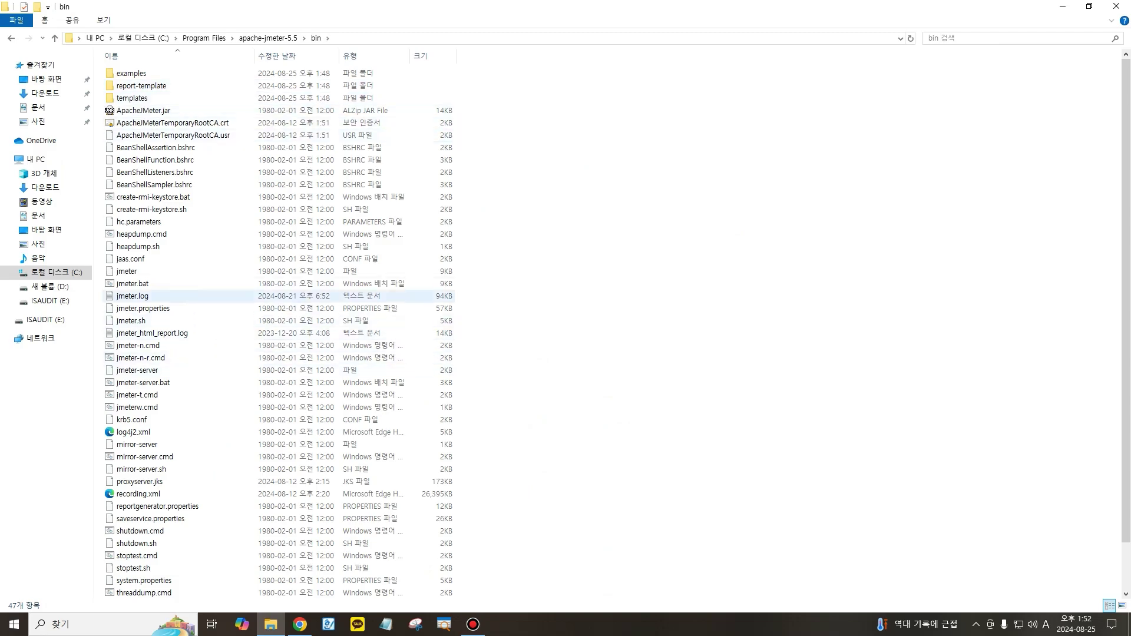
double_click(133, 284)
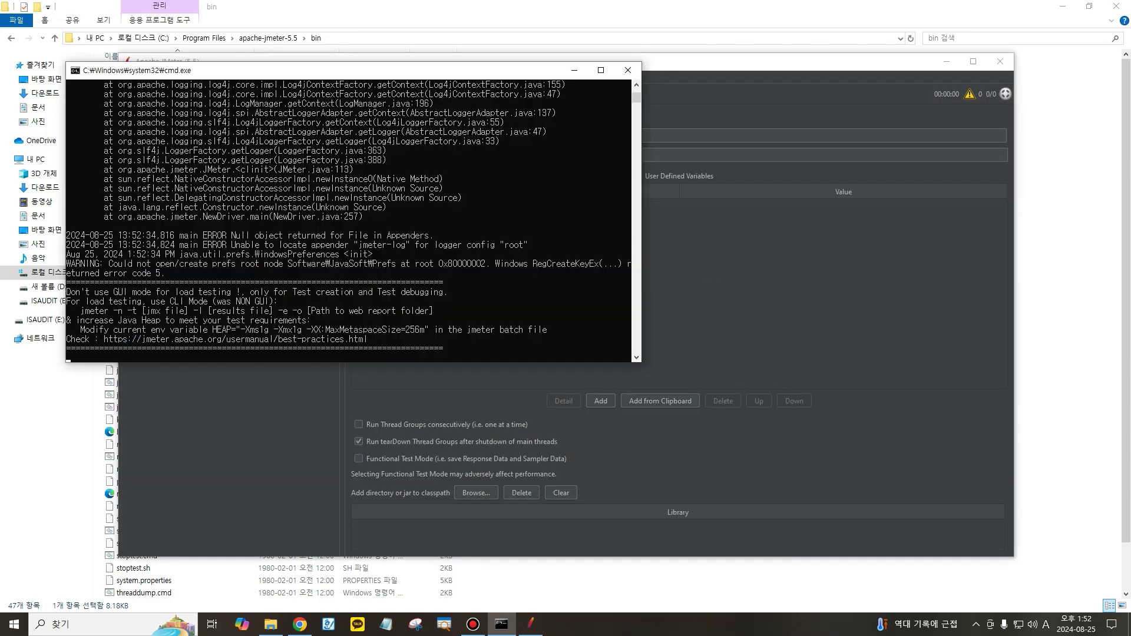
Create a test plan from the Recording template in JMeter 5.5 with the default parameters
click(144, 94)
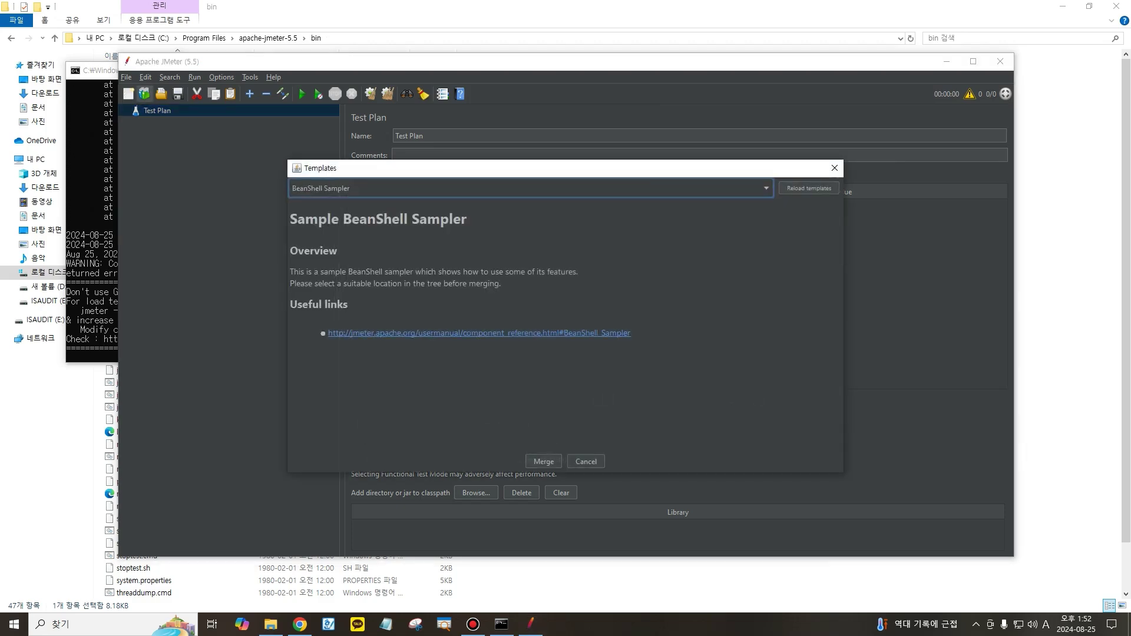
click(531, 189)
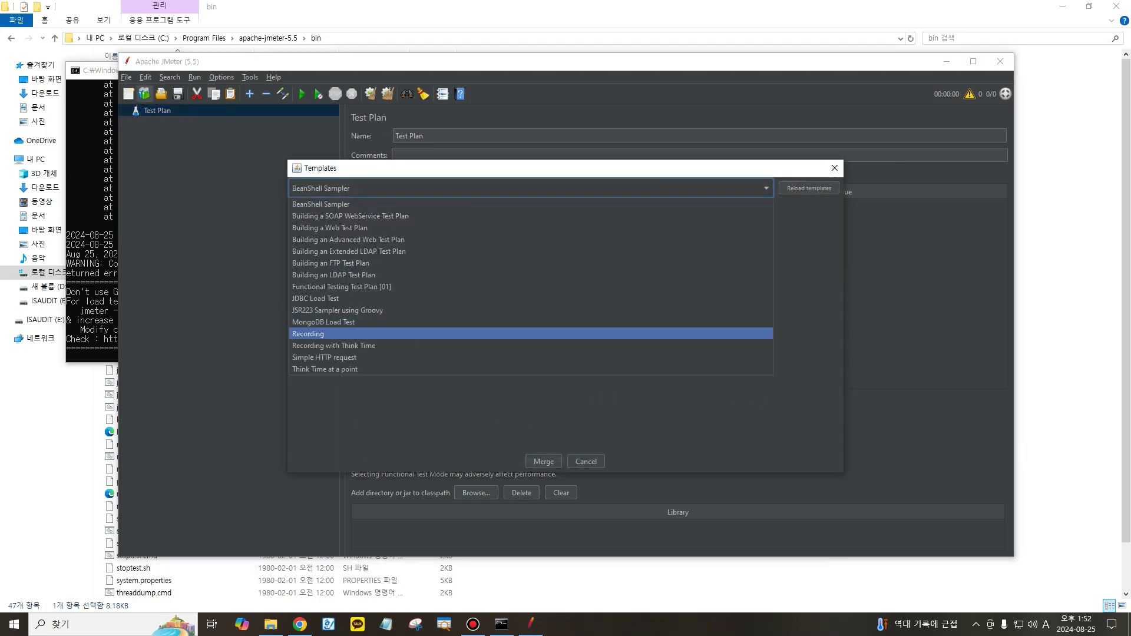
click(530, 334)
click(543, 462)
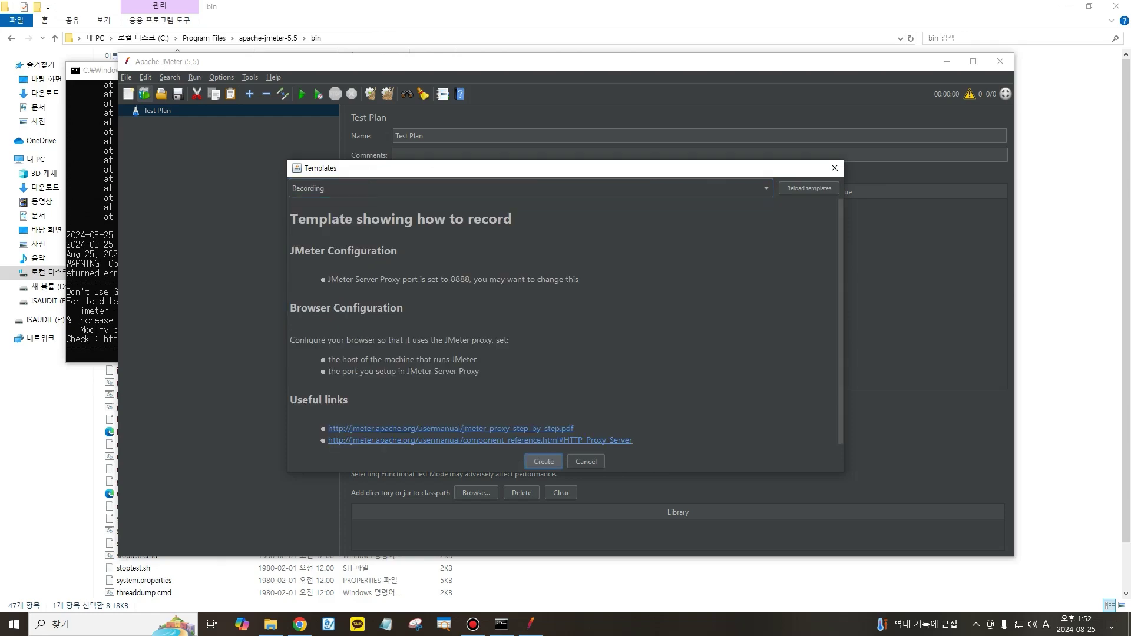
click(520, 462)
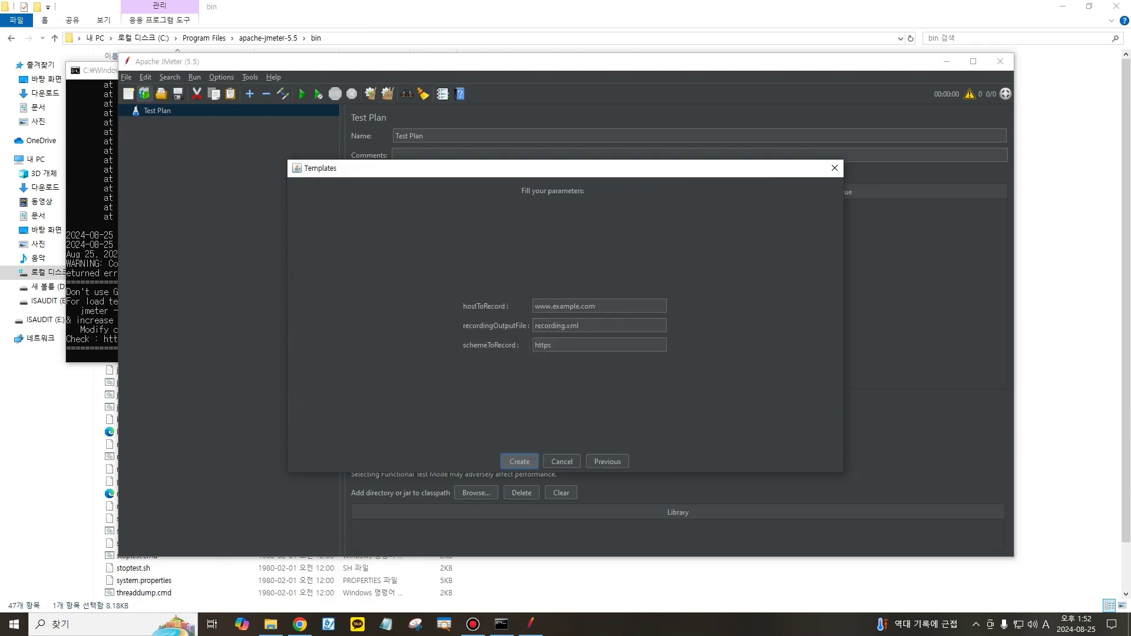
Create the test plan from the filled-in template parameters and try to start the HTTP(S) Test Script Recorder on port 8888
click(520, 461)
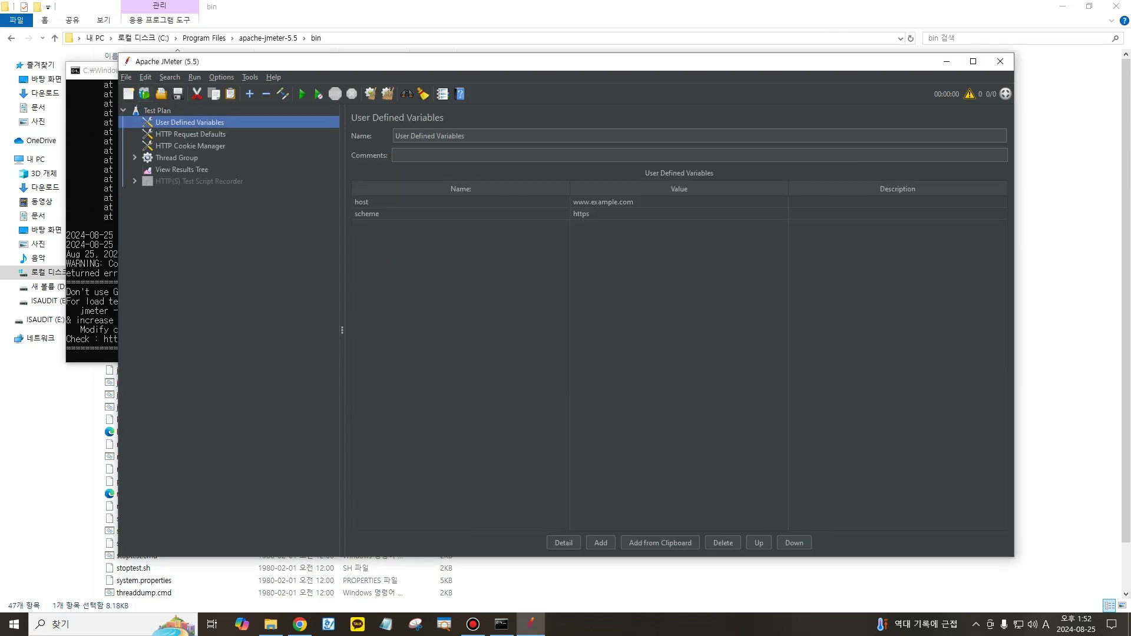
click(199, 182)
click(613, 188)
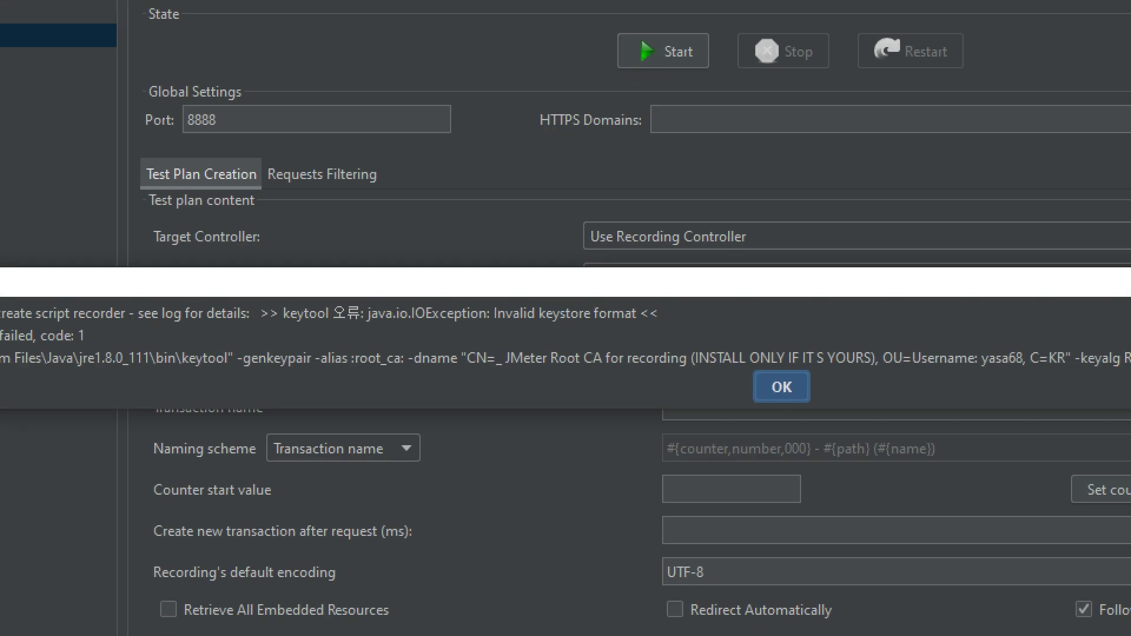
Examine the exception named in the script recorder's error message
mouse_move(365, 288)
mouse_down()
mouse_move(430, 331)
mouse_move(663, 342)
mouse_up()
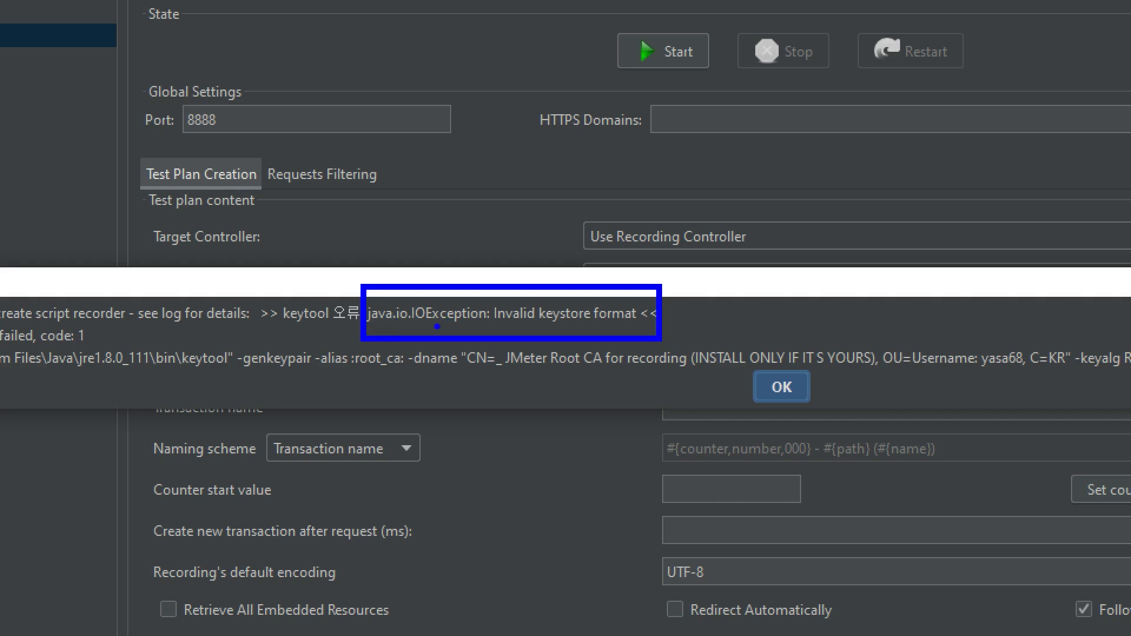
mouse_move(434, 328)
mouse_down()
mouse_move(395, 330)
mouse_move(441, 293)
mouse_move(435, 330)
mouse_up()
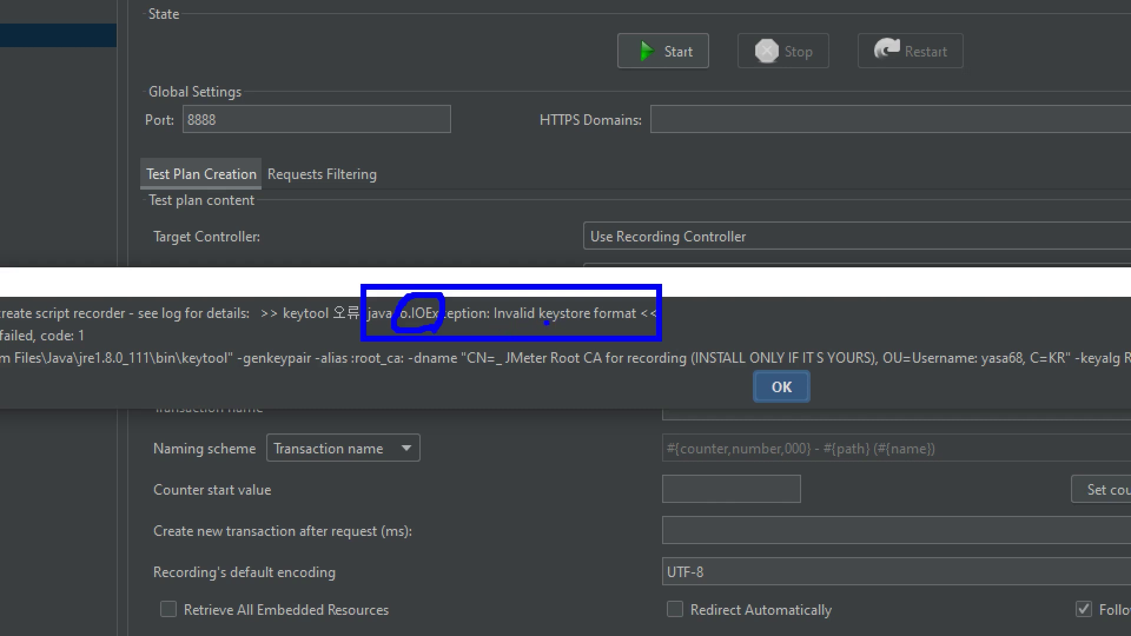
drag(547, 323, 602, 330)
mouse_move(595, 137)
mouse_down()
mouse_move(540, 84)
mouse_move(570, 161)
mouse_up()
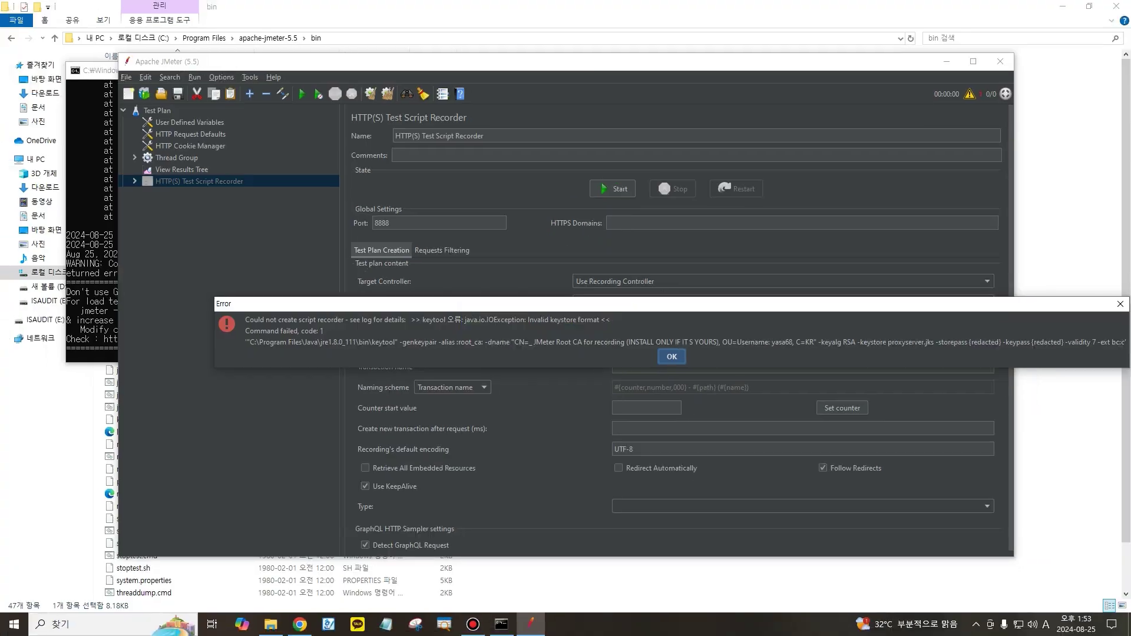
Dismiss the recorder error and close JMeter 5.5 without saving the test plan
key(Return)
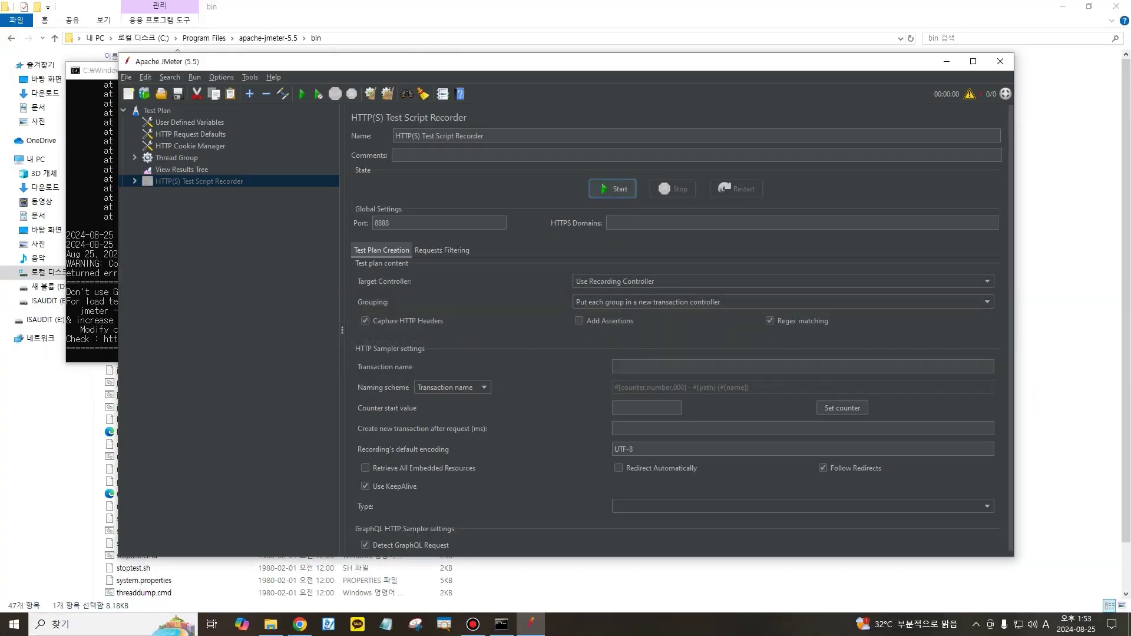
click(1000, 61)
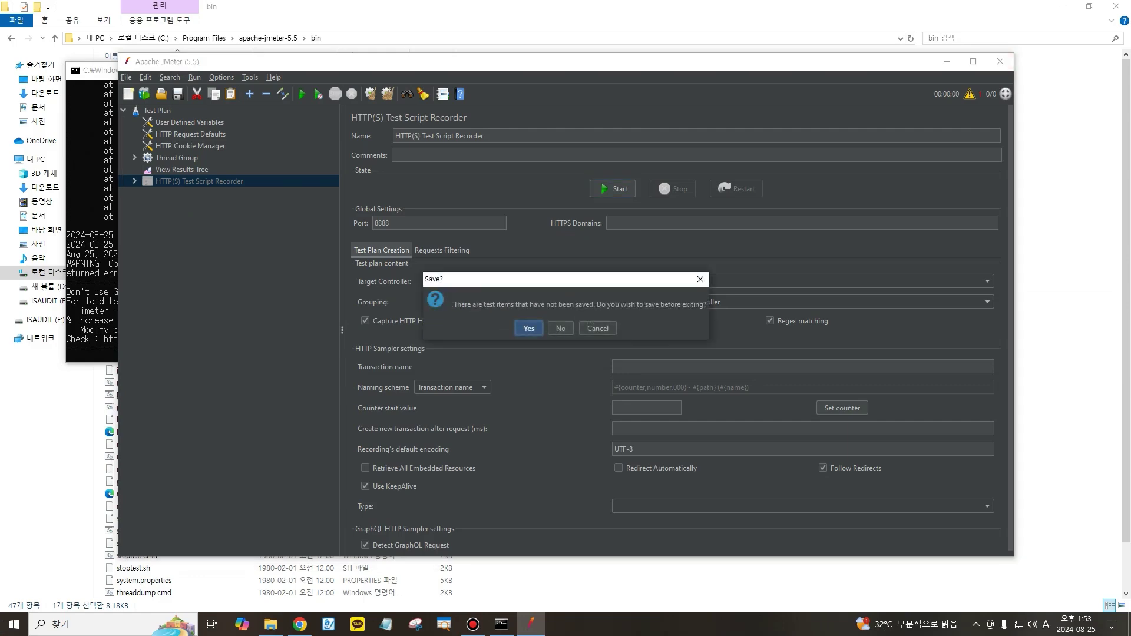
click(561, 329)
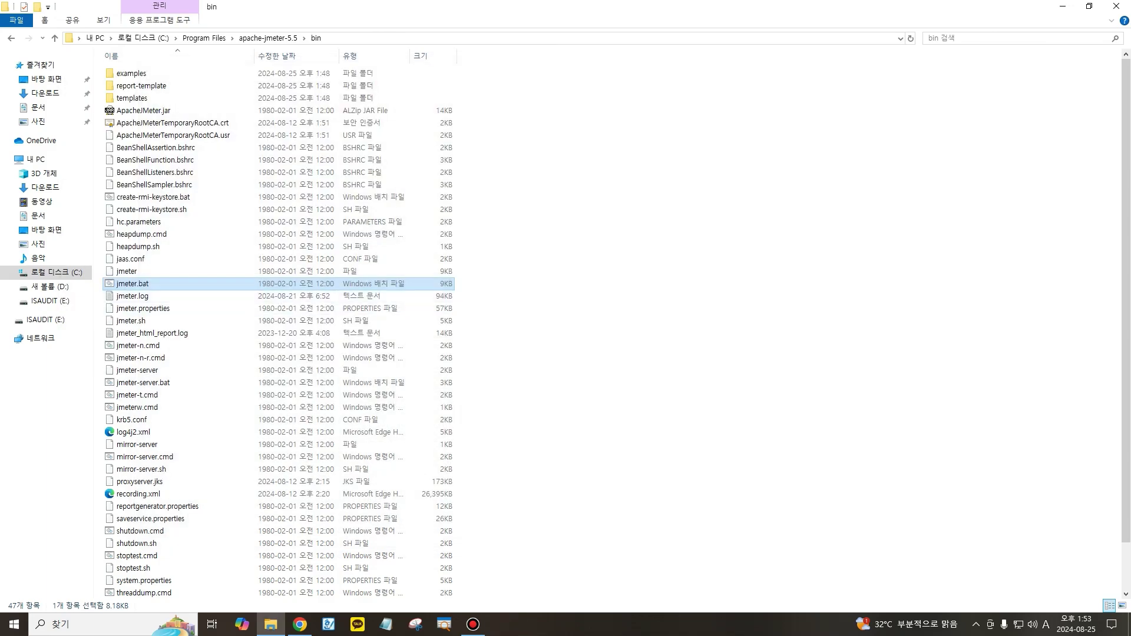
Run jmeter.bat from the apache-jmeter-5.5 bin folder again, examine the errors in its console and close the console
key(Return)
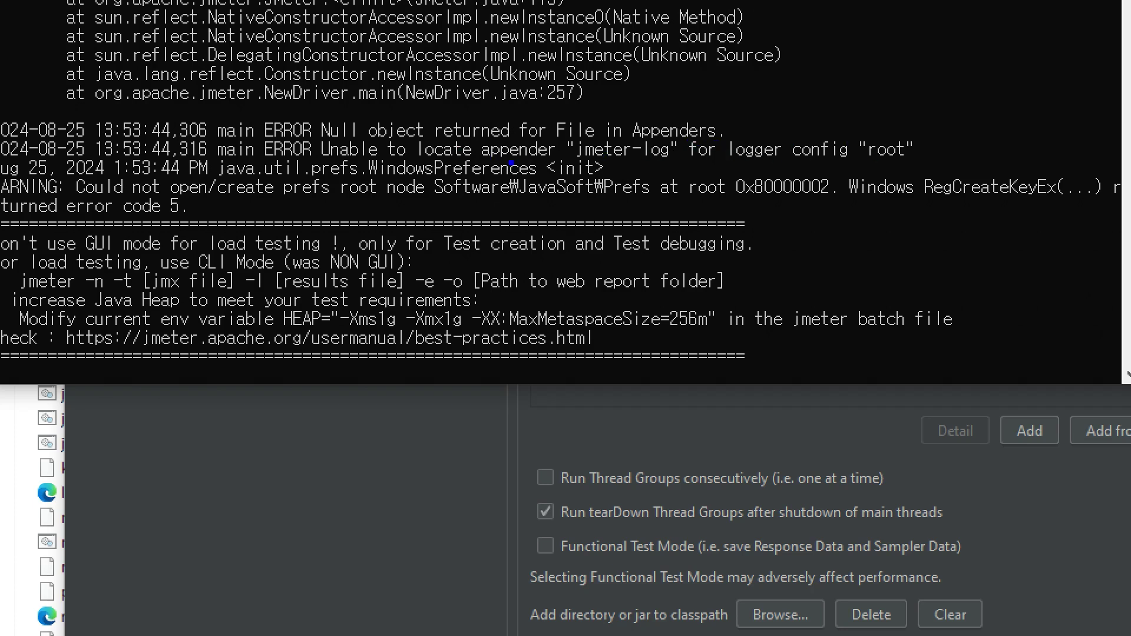
mouse_move(387, 131)
mouse_down()
mouse_move(480, 168)
mouse_move(559, 168)
mouse_up()
mouse_move(916, 158)
mouse_down()
mouse_move(837, 137)
mouse_move(902, 178)
mouse_up()
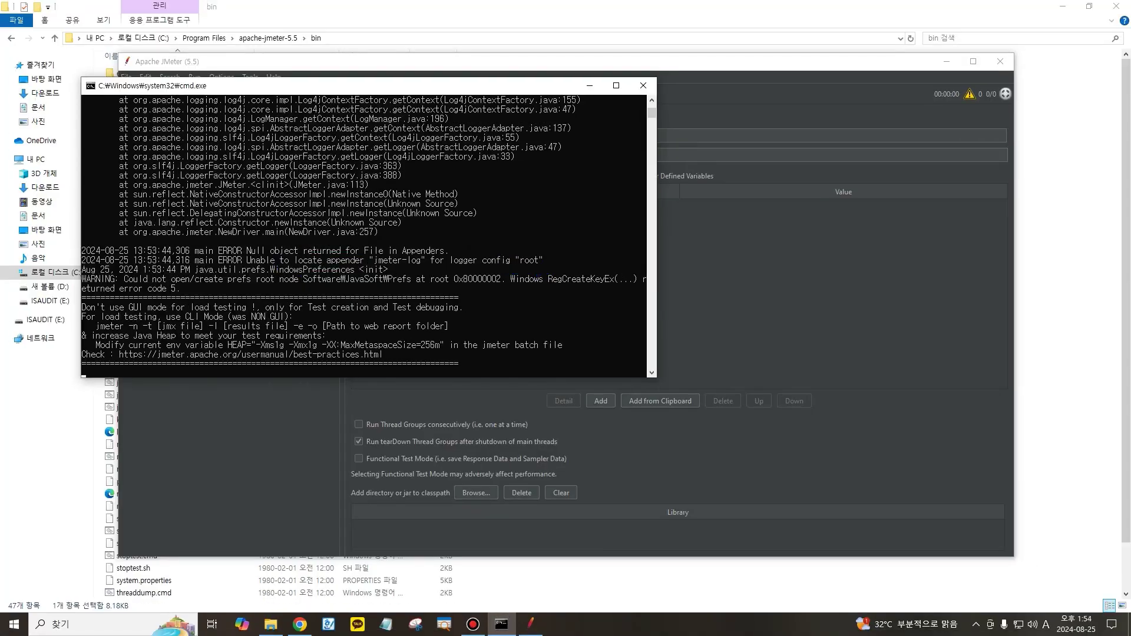
click(643, 85)
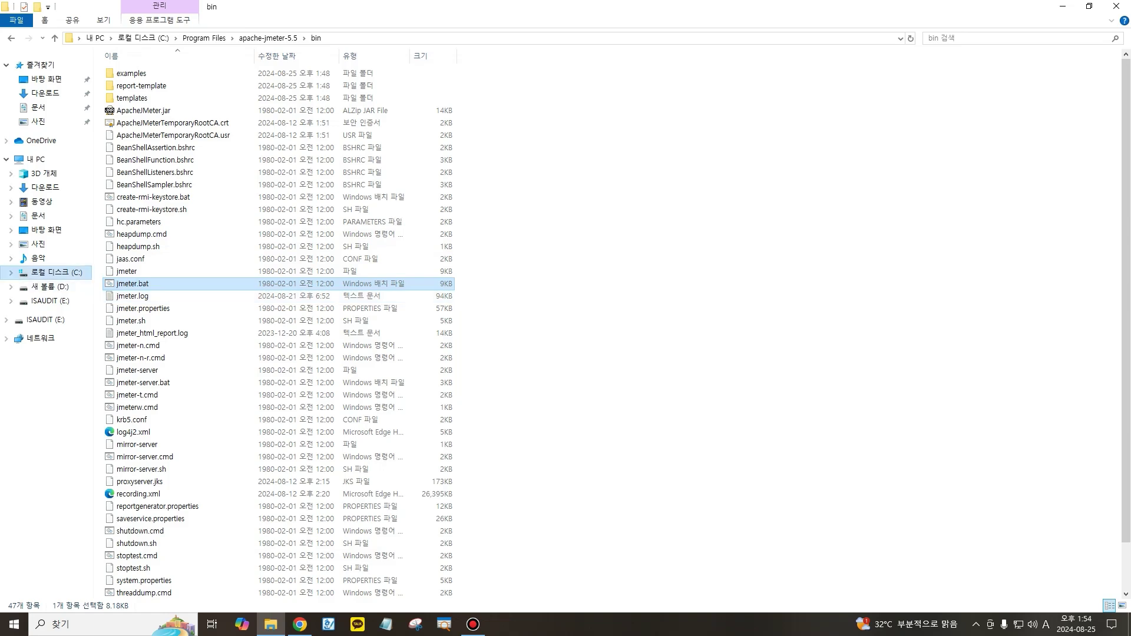
Copy the apache-jmeter-5.6.3 folder from Program Files into the root of drive C
click(57, 273)
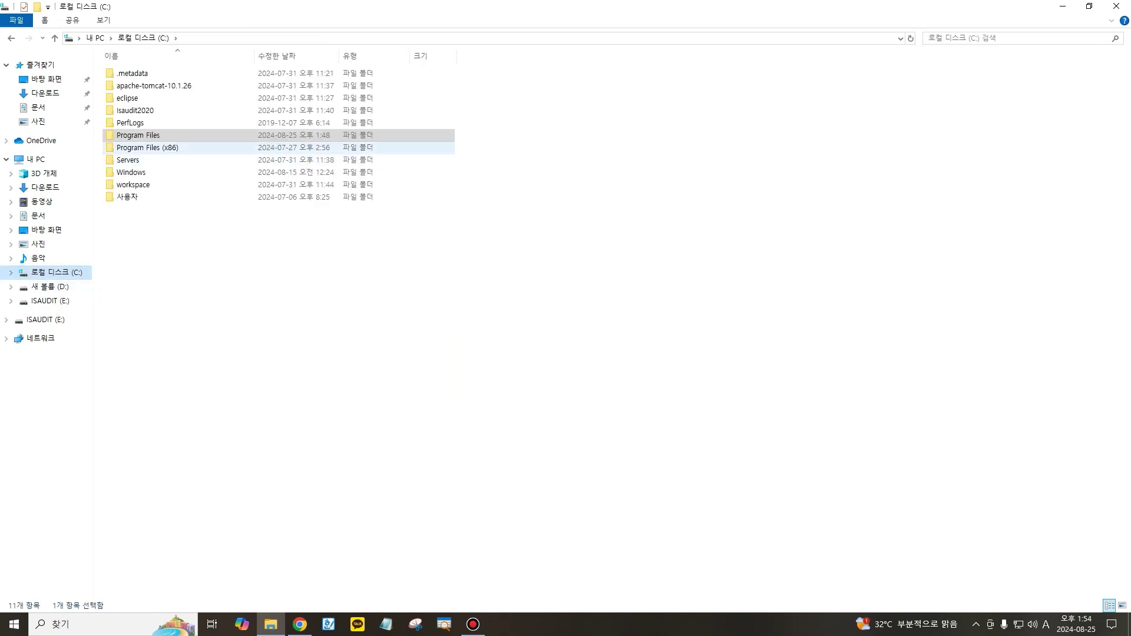
double_click(138, 135)
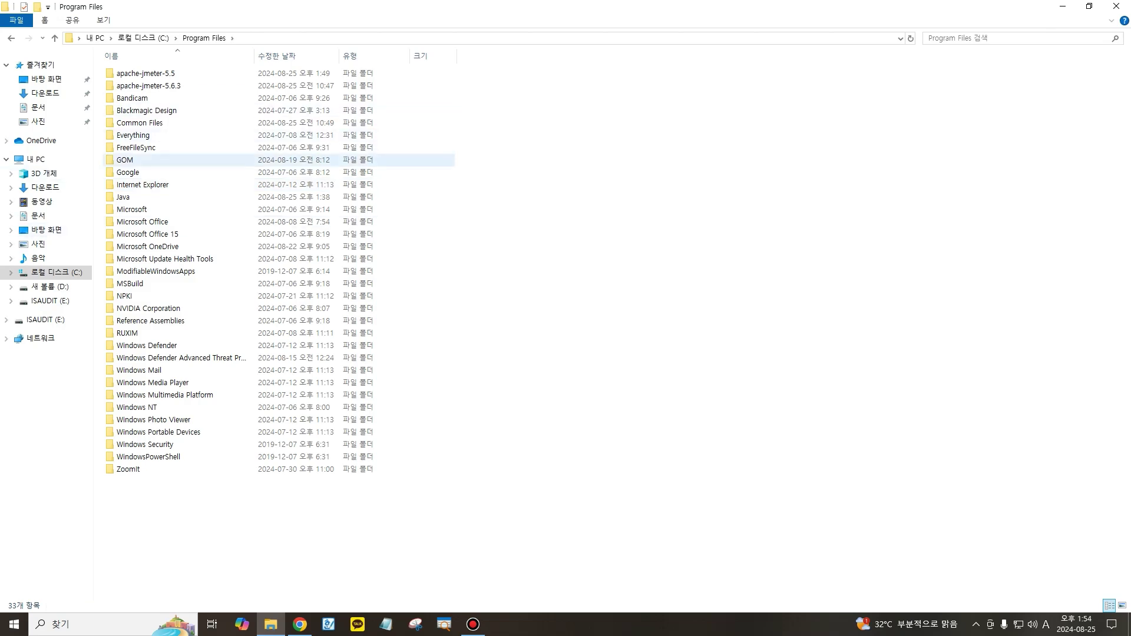
click(146, 74)
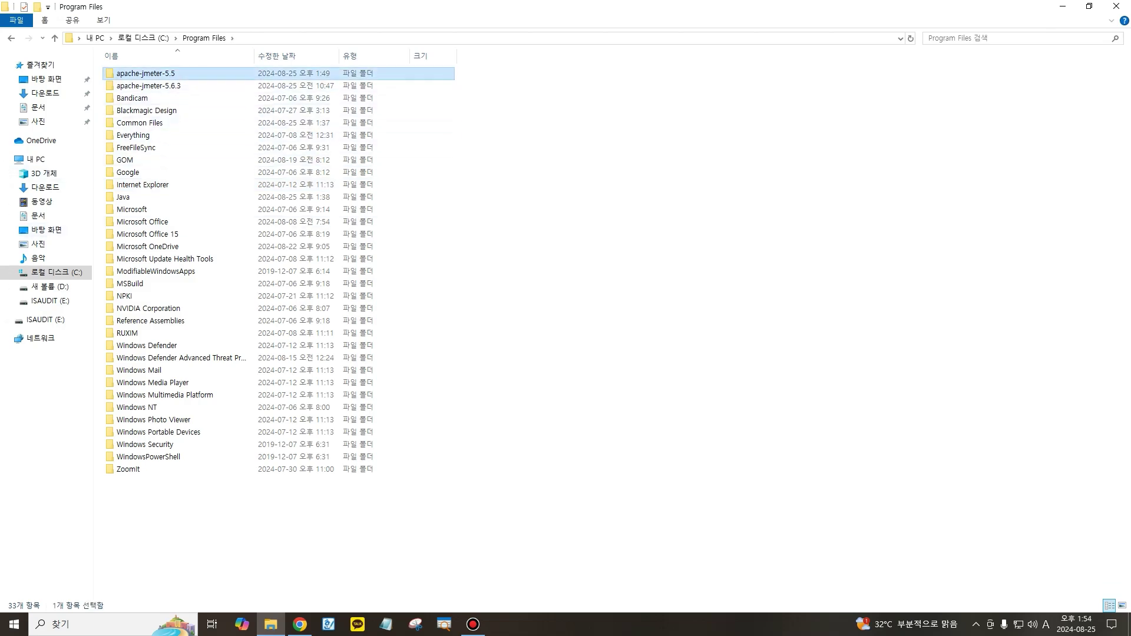
click(155, 85)
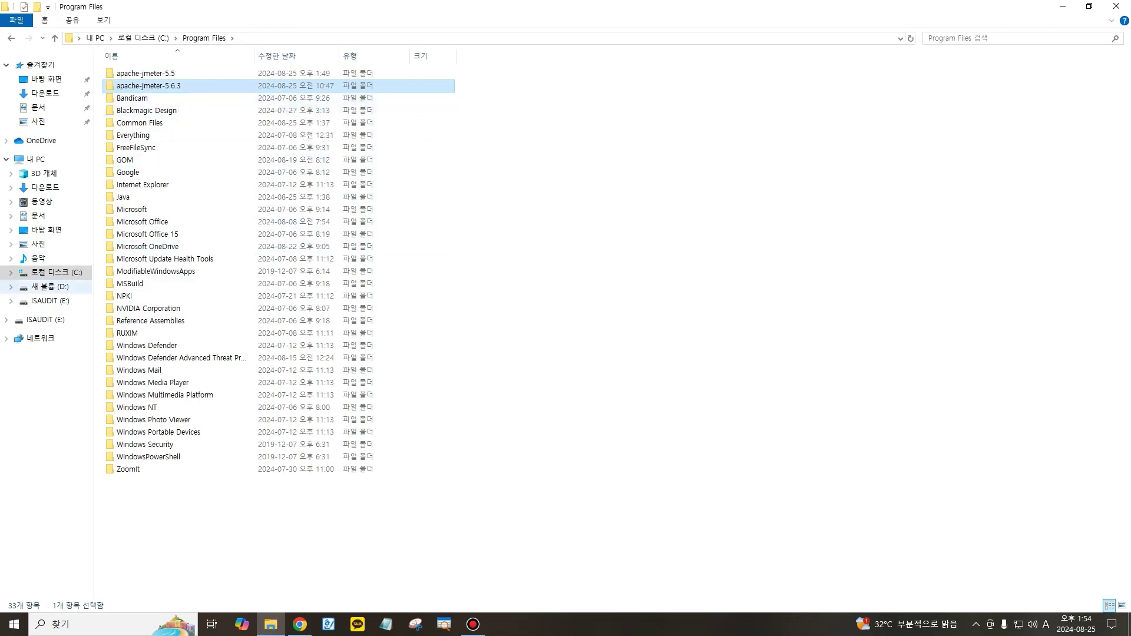
click(11, 39)
click(200, 271)
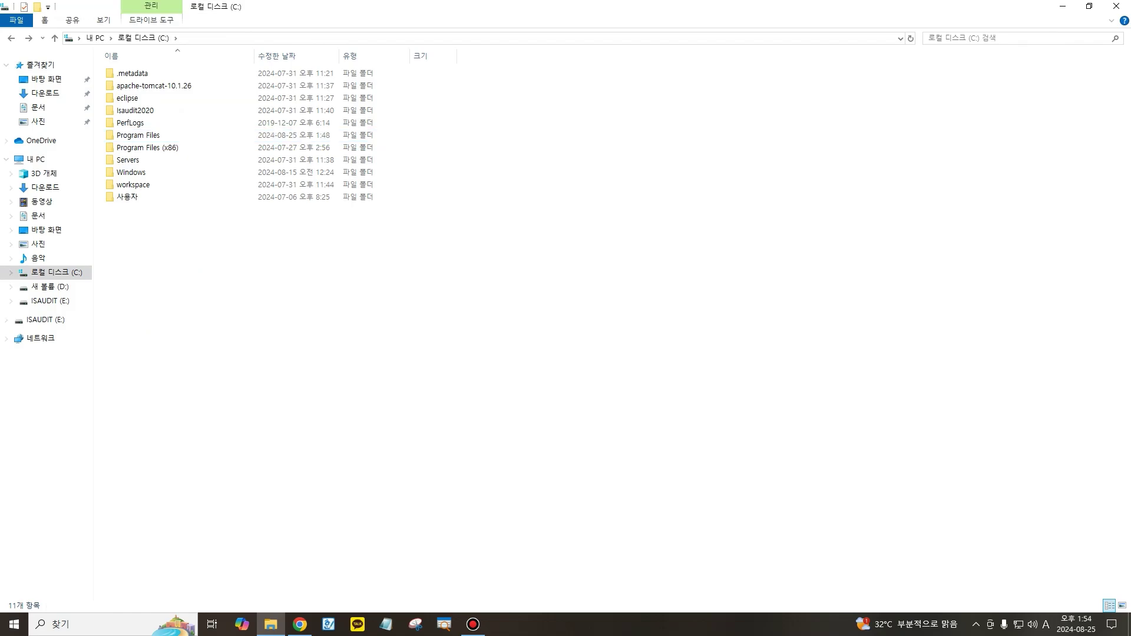
key(ctrl+v)
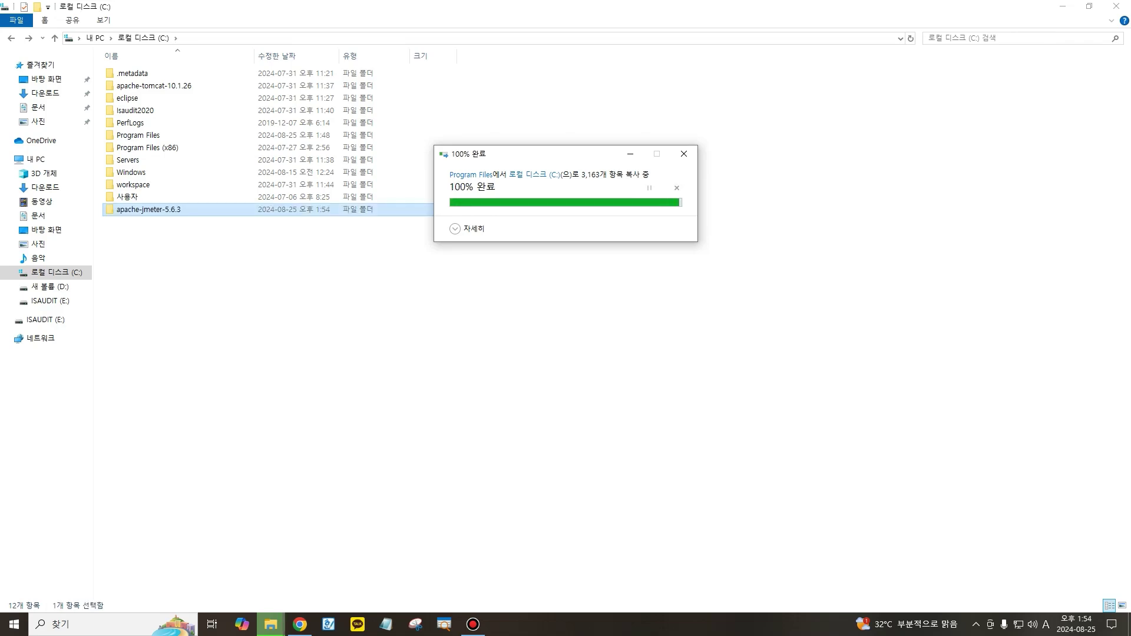
Run jmeter.bat from the bin folder of the apache-jmeter-5.6.3 copy in the root of drive C
double_click(148, 210)
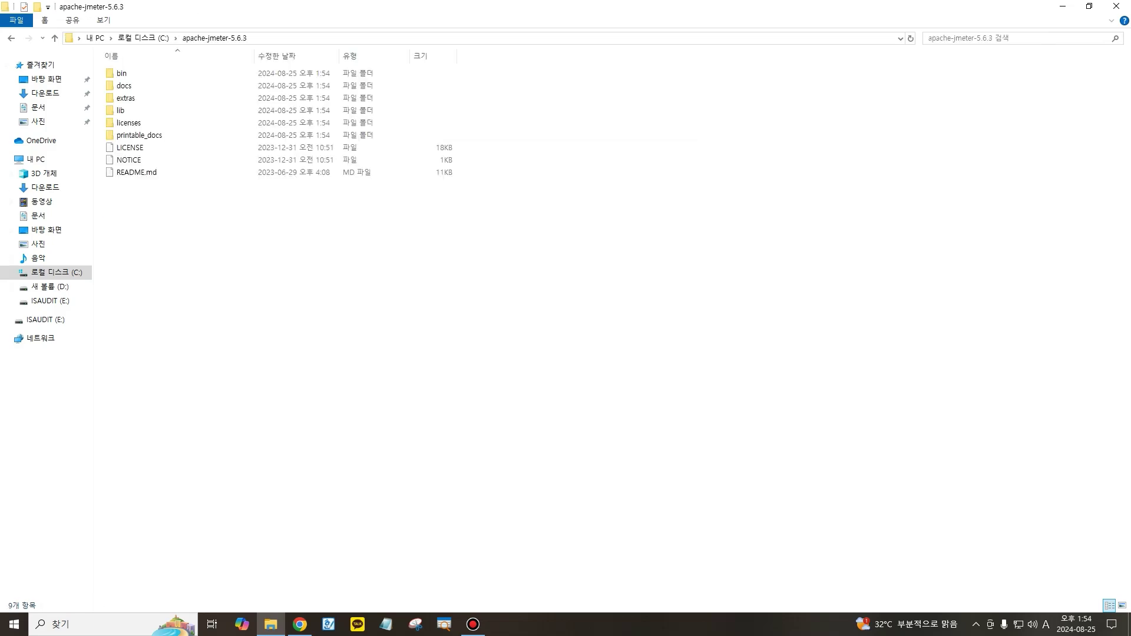
double_click(131, 73)
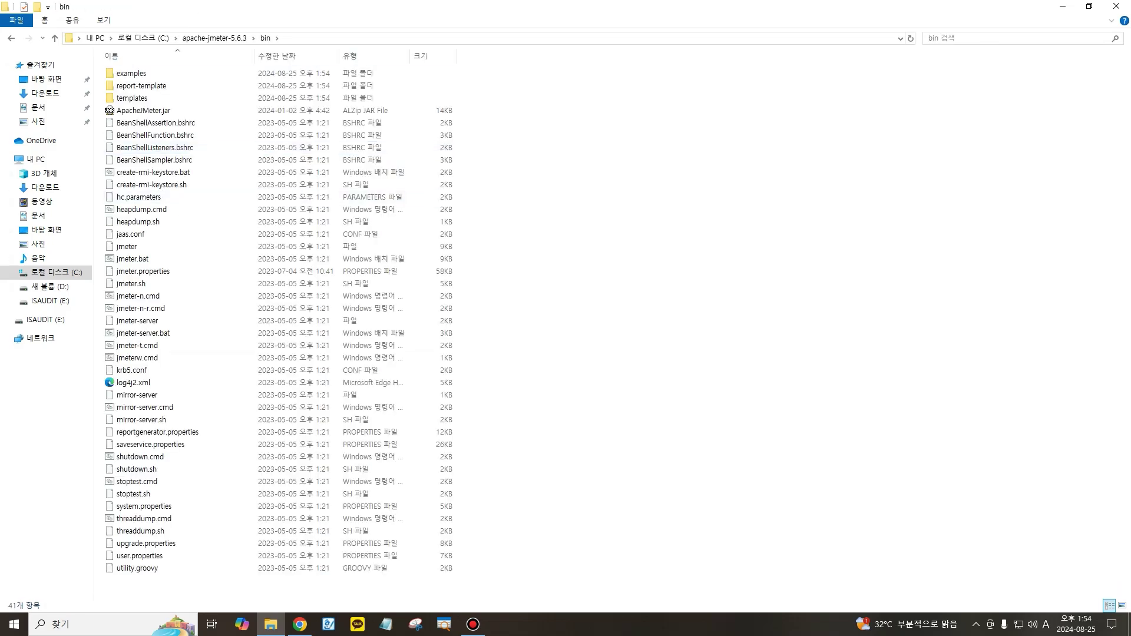
click(133, 259)
key(Return)
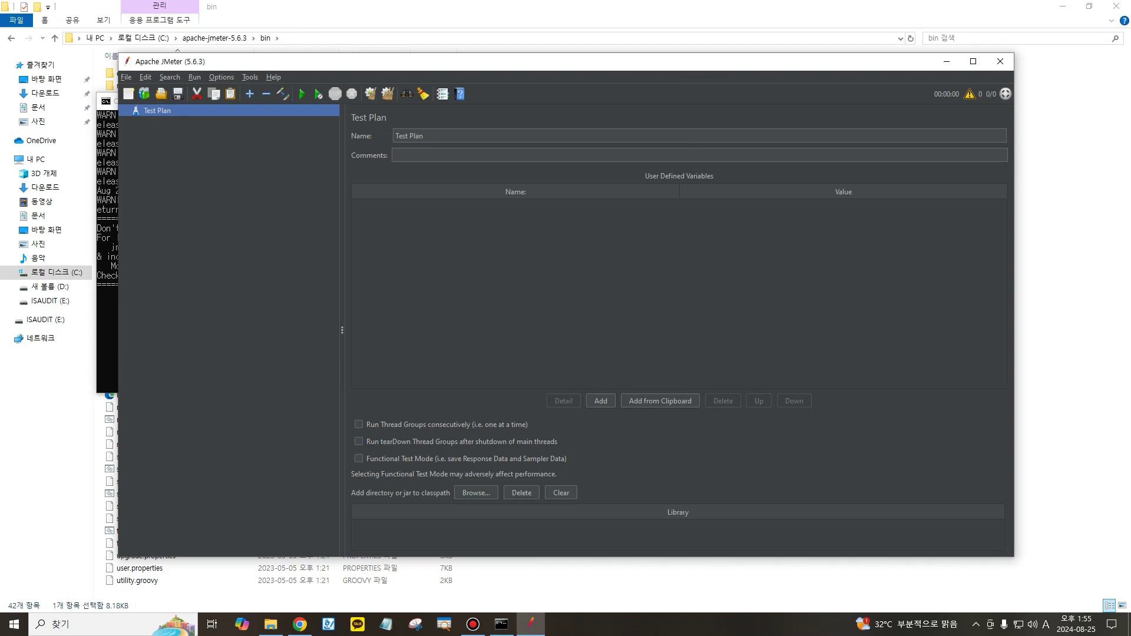
Create a test plan from the Recording template in JMeter 5.6.3 with the default parameters
click(145, 94)
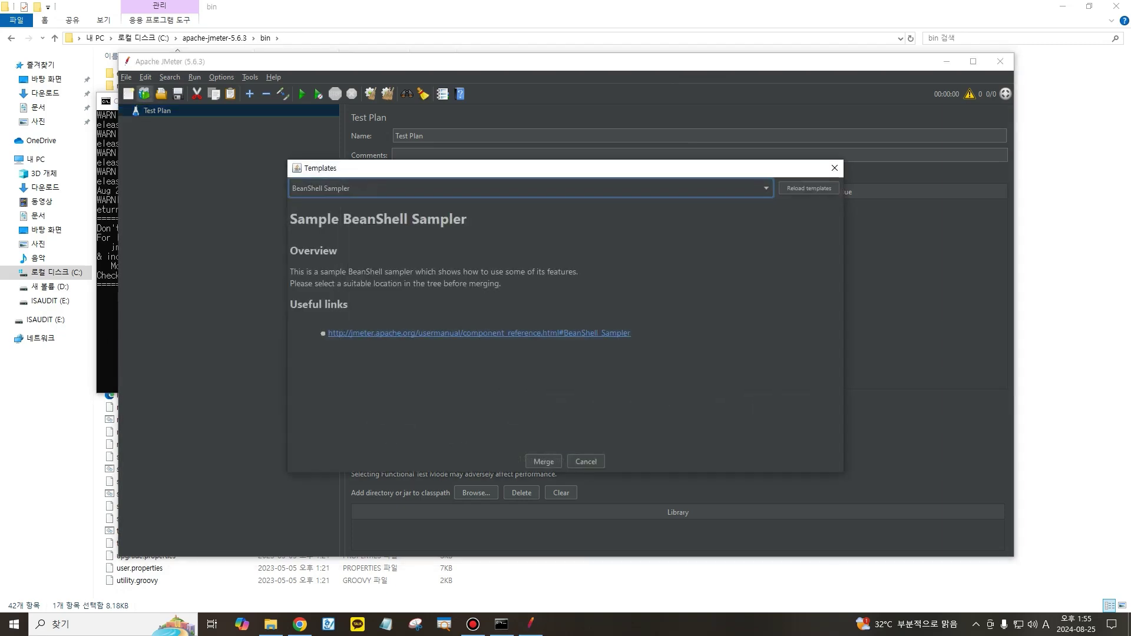
click(531, 188)
click(448, 334)
click(543, 462)
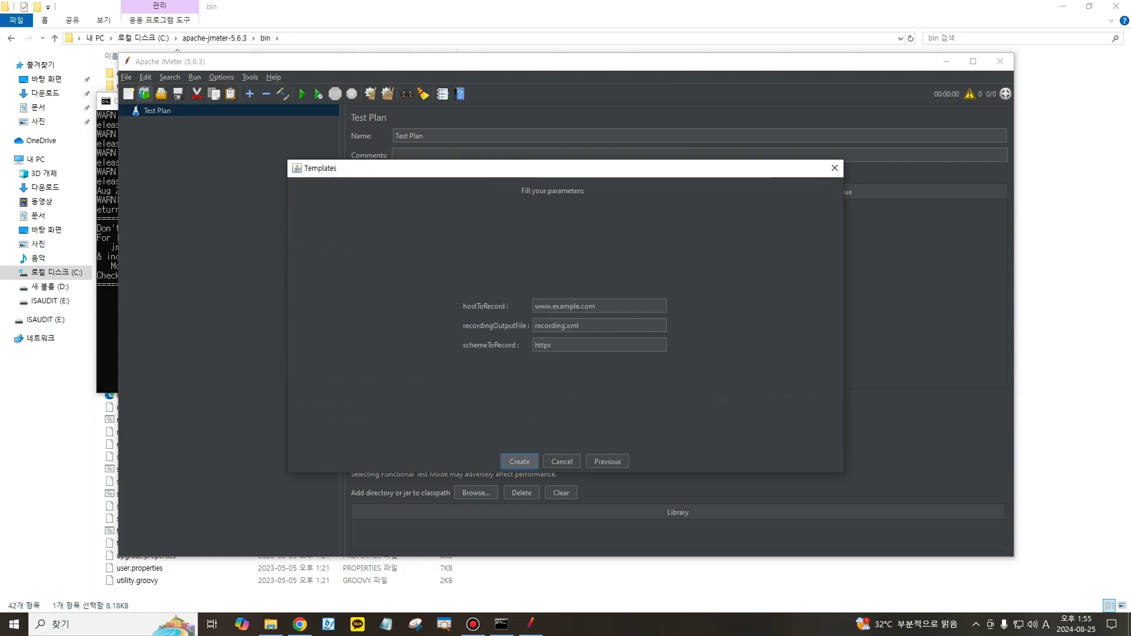
click(519, 462)
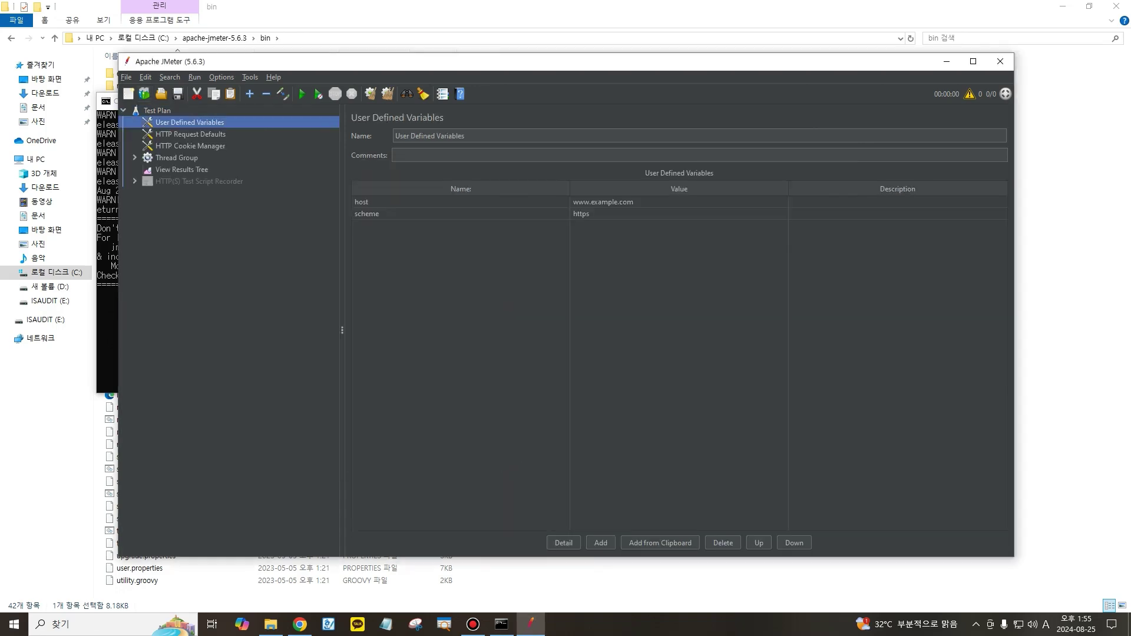
Start the HTTP(S) Test Script Recorder on port 8888, allowing Java through the firewall and acknowledging the root CA certificate notice
click(199, 181)
click(613, 188)
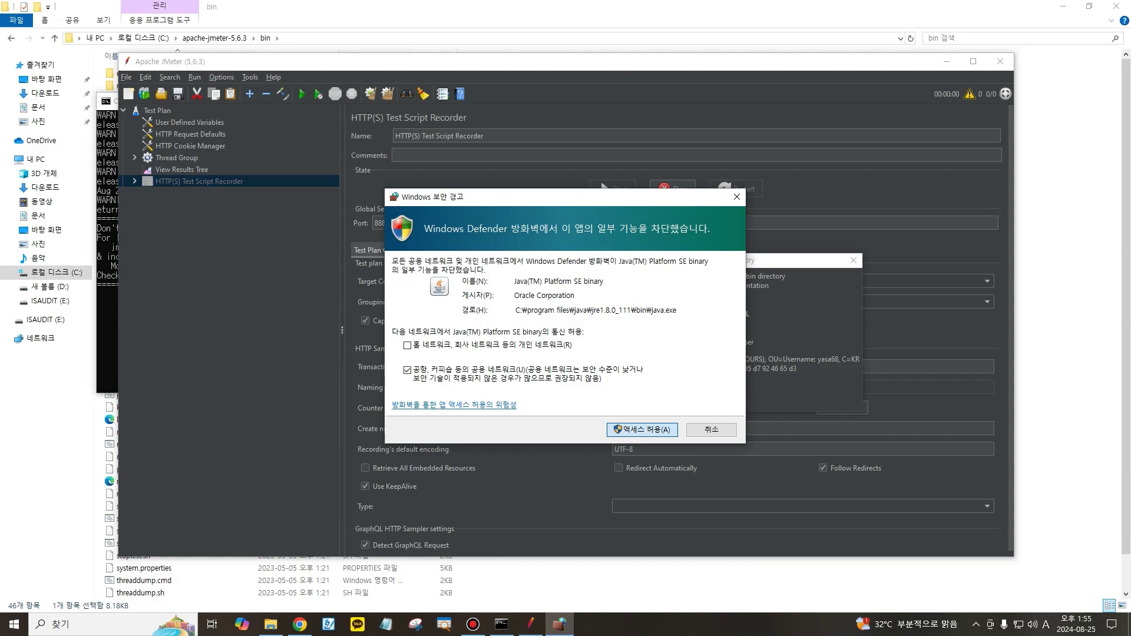
click(642, 430)
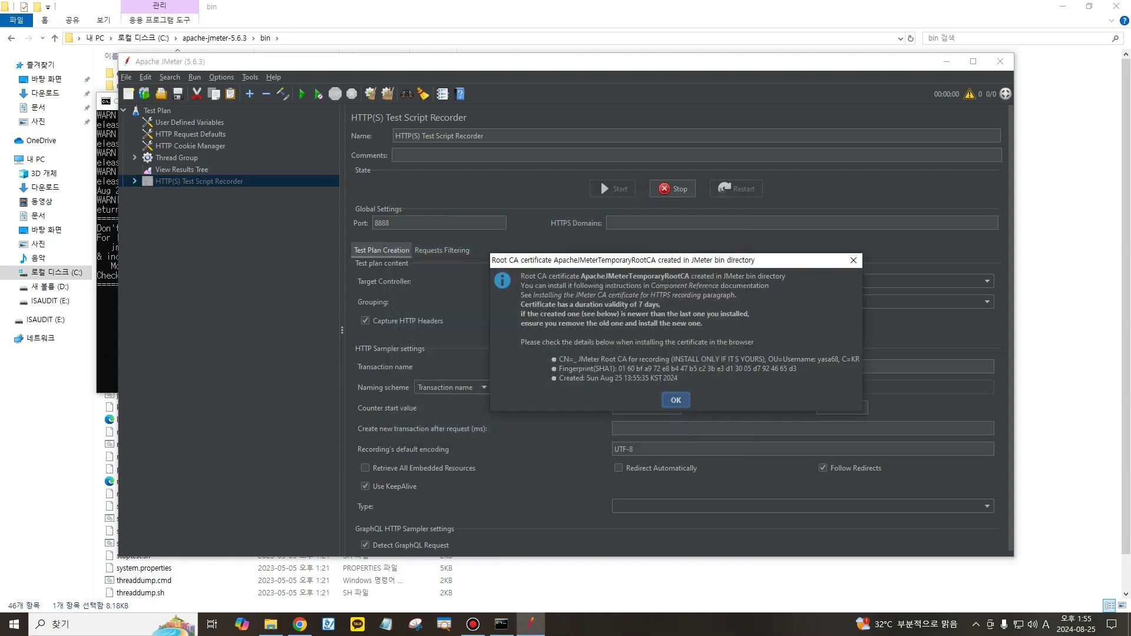
key(Return)
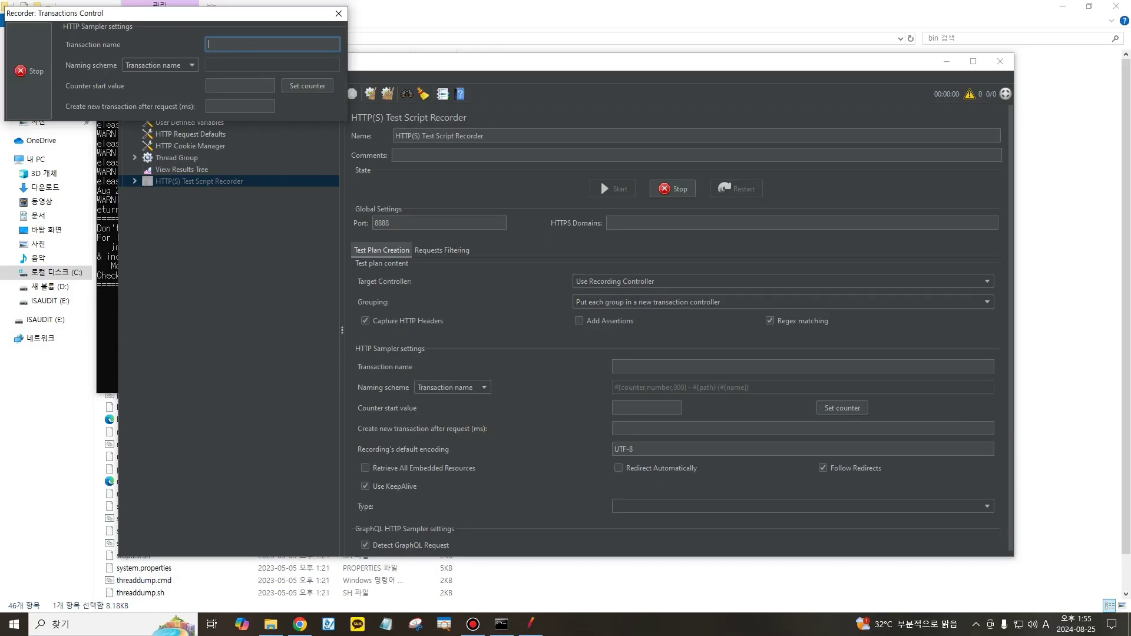
Stop the recorder from its Transactions Control window and close JMeter 5.6.3 without saving the test plan
drag(264, 14, 507, 344)
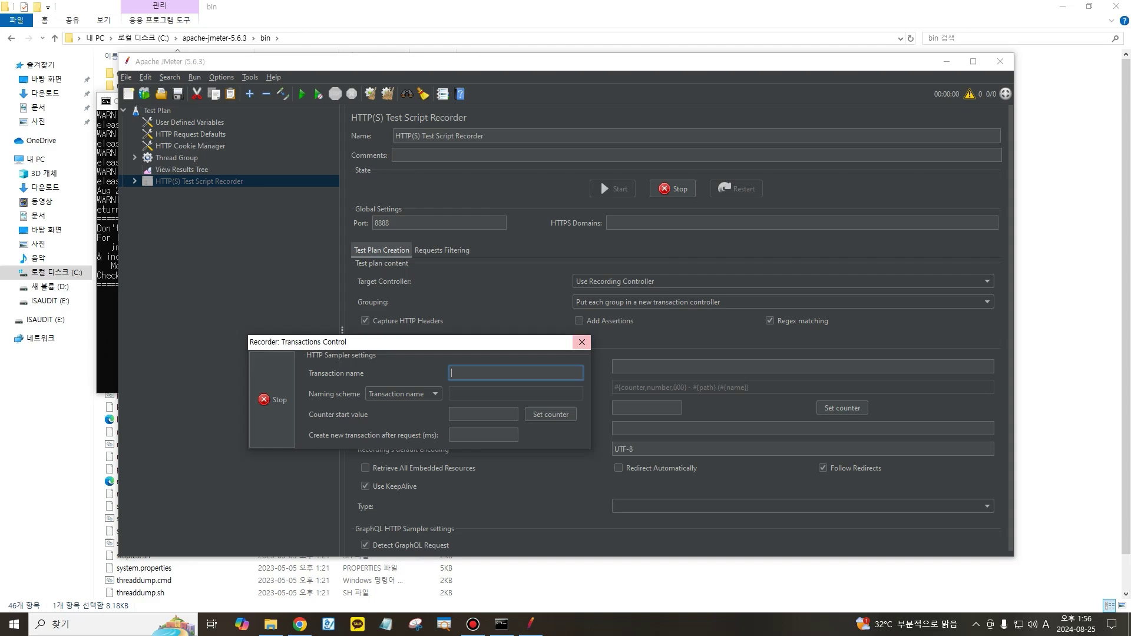
click(272, 400)
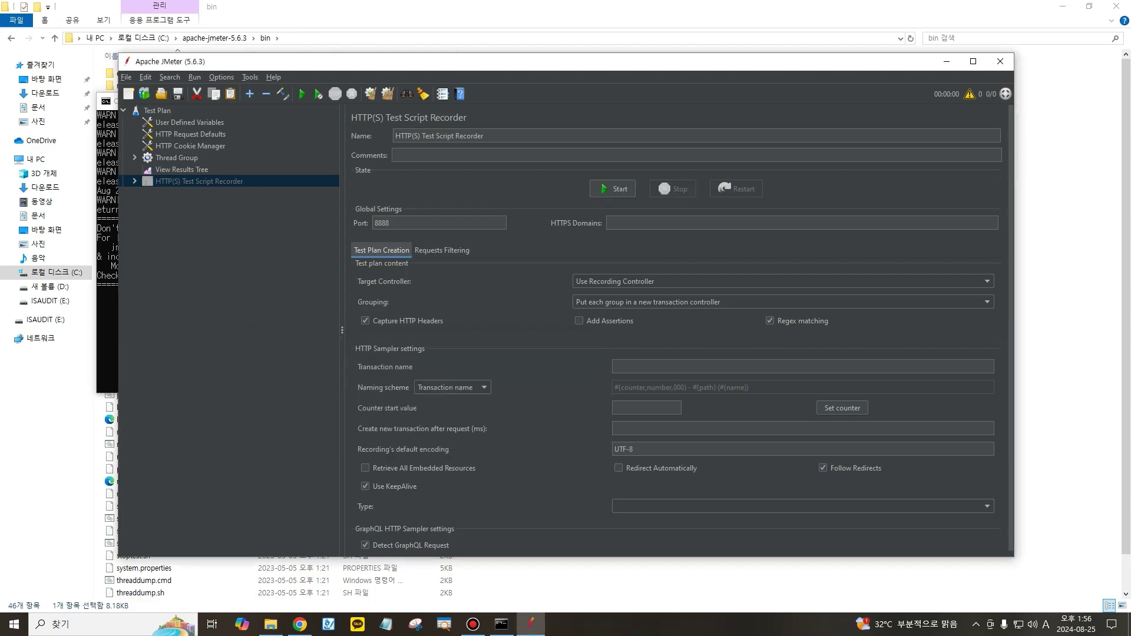
click(1001, 61)
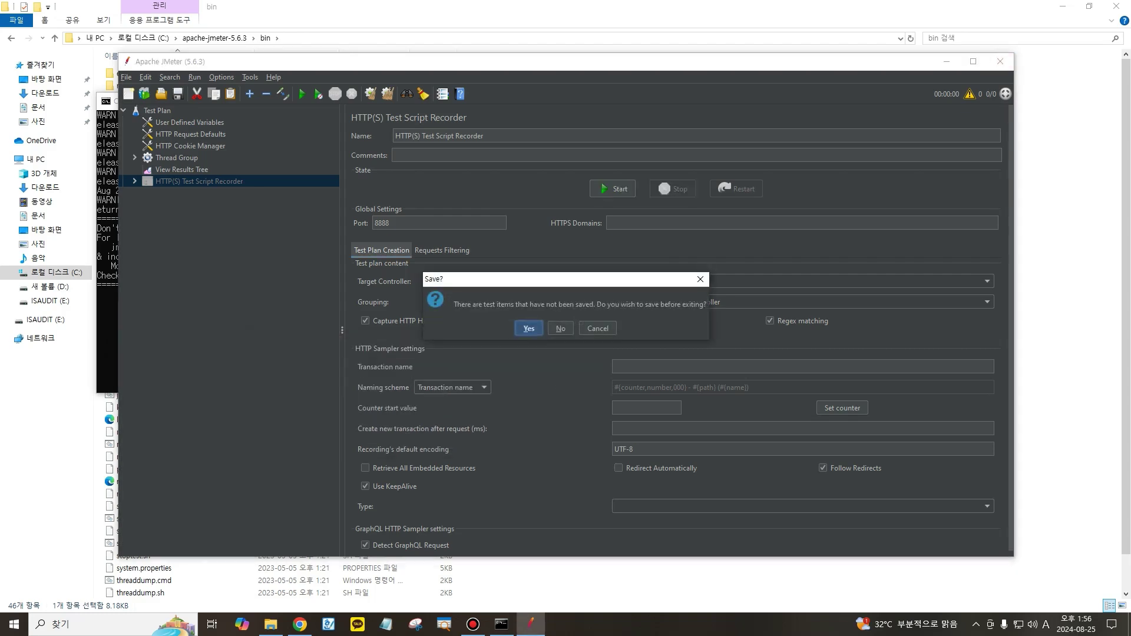
click(561, 328)
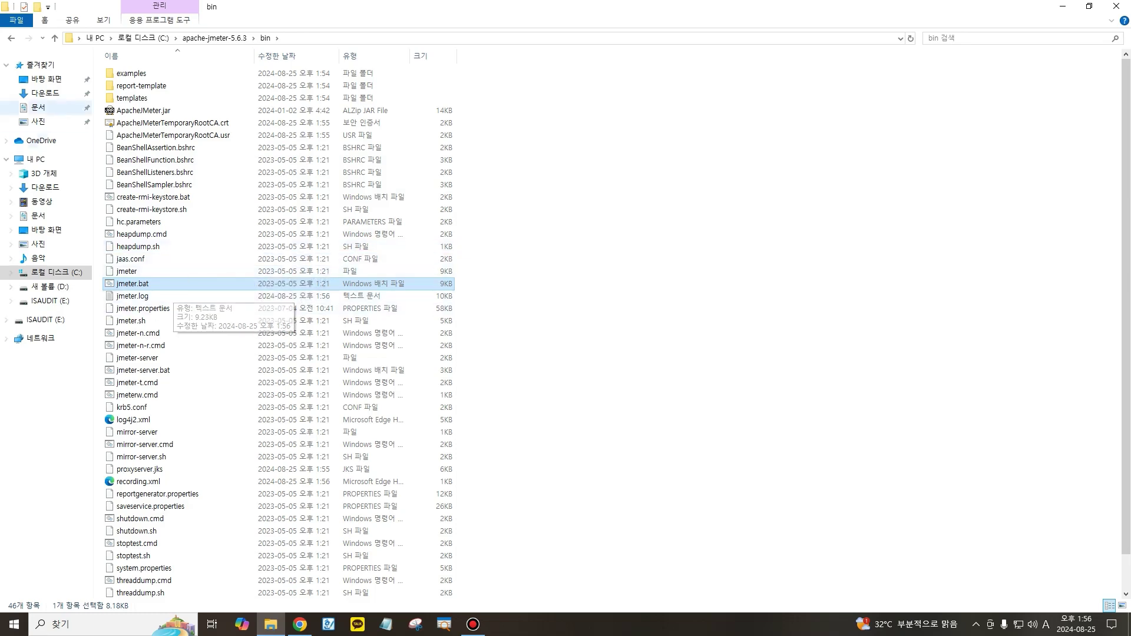
Copy the apache-jmeter-5.5 folder from Program Files into the root of drive C
key(BackSpace)
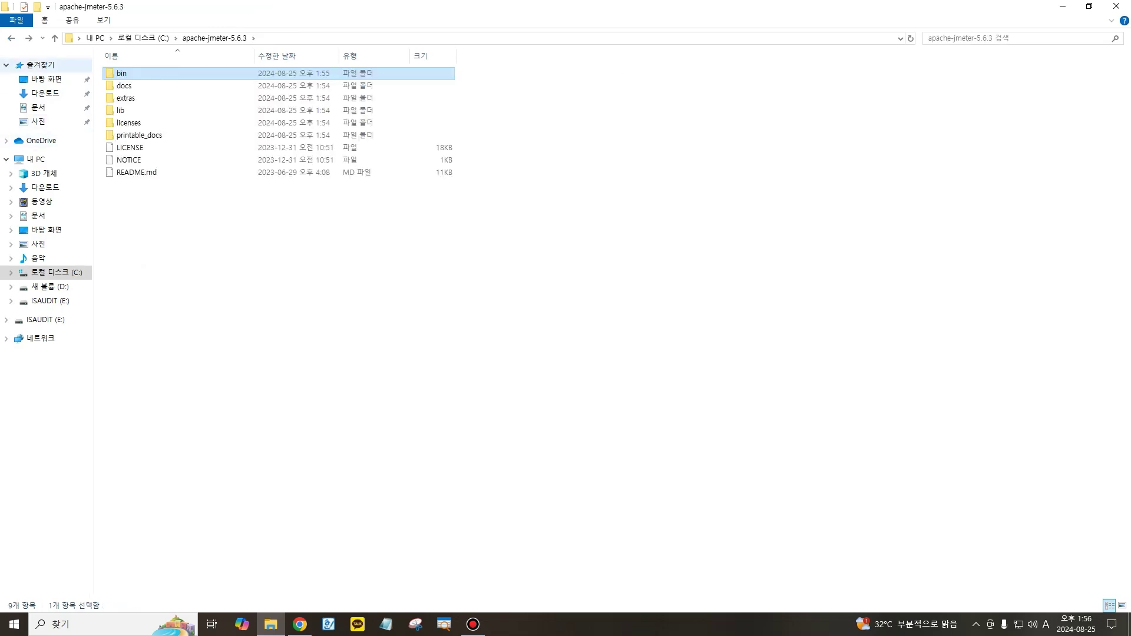
key(BackSpace)
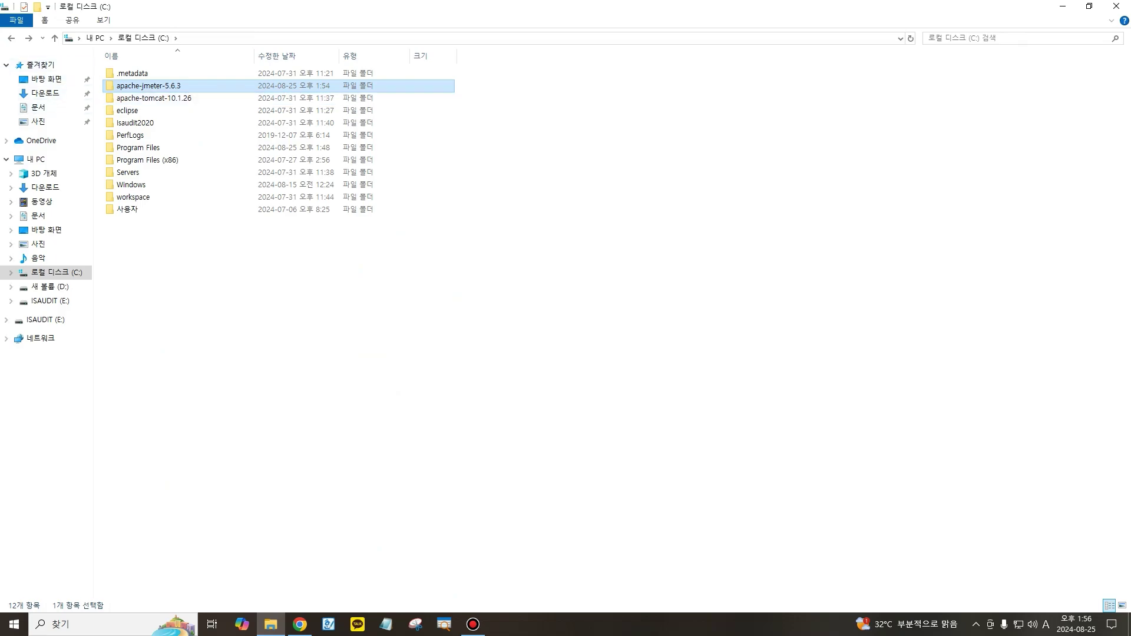
click(11, 39)
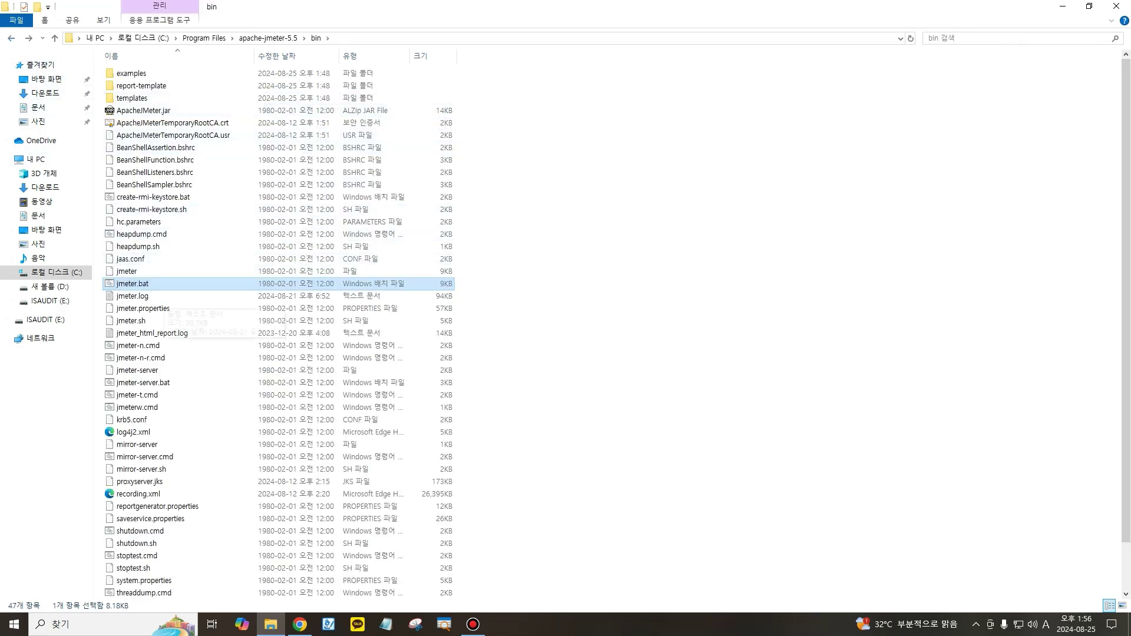
key(BackSpace)
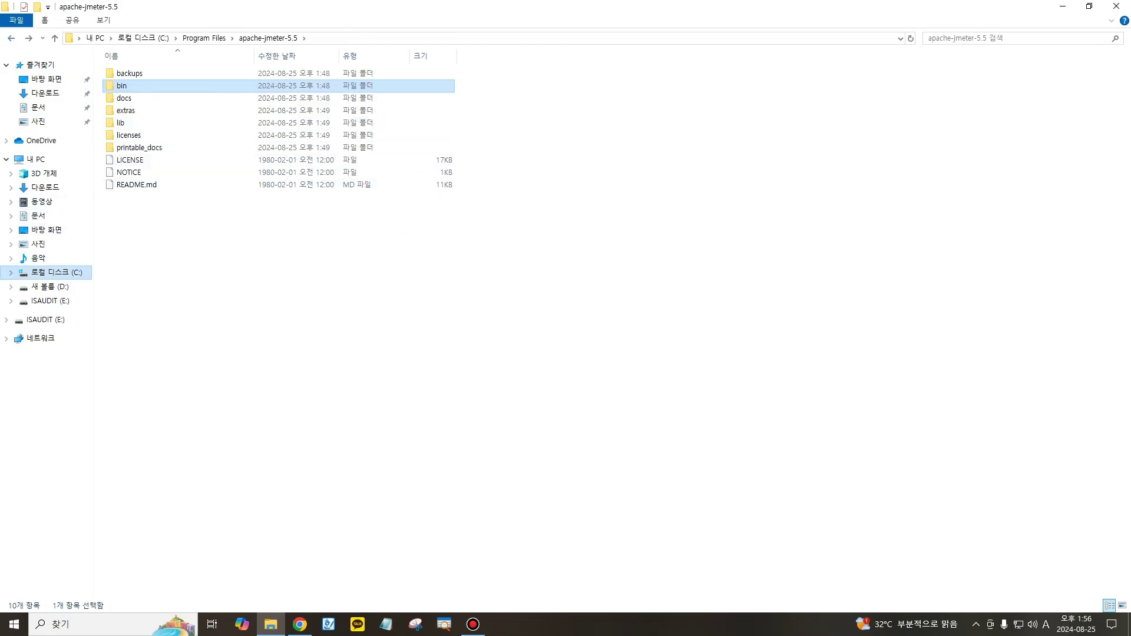
key(BackSpace)
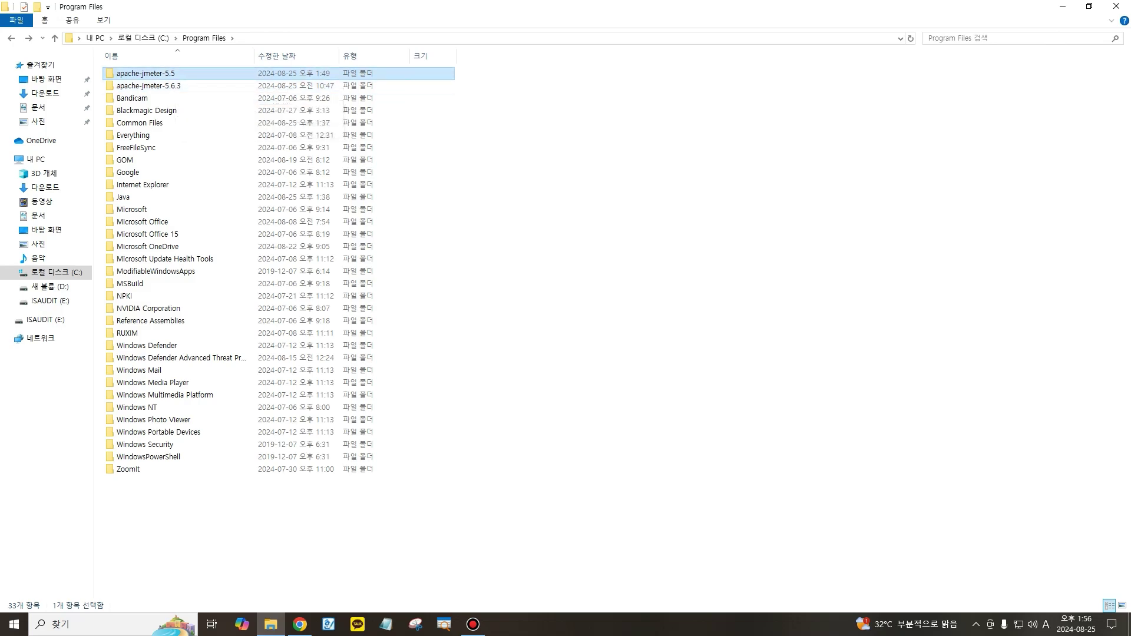
key(BackSpace)
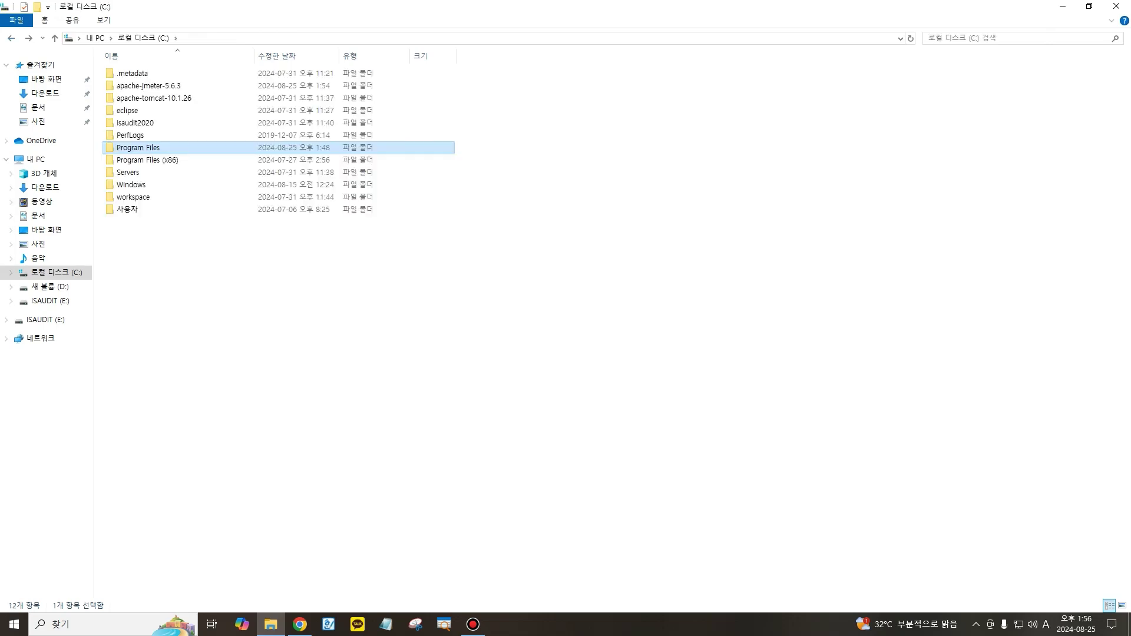
click(530, 330)
key(ctrl+v)
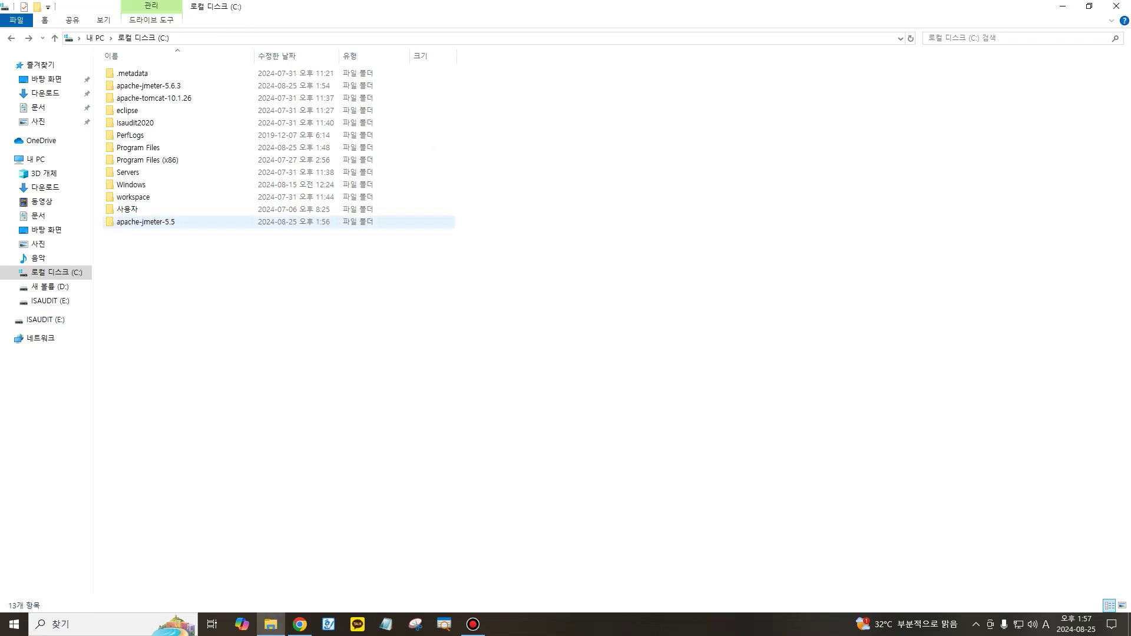
Run jmeter.bat from the bin folder of the apache-jmeter-5.5 copy in the root of drive C
double_click(145, 221)
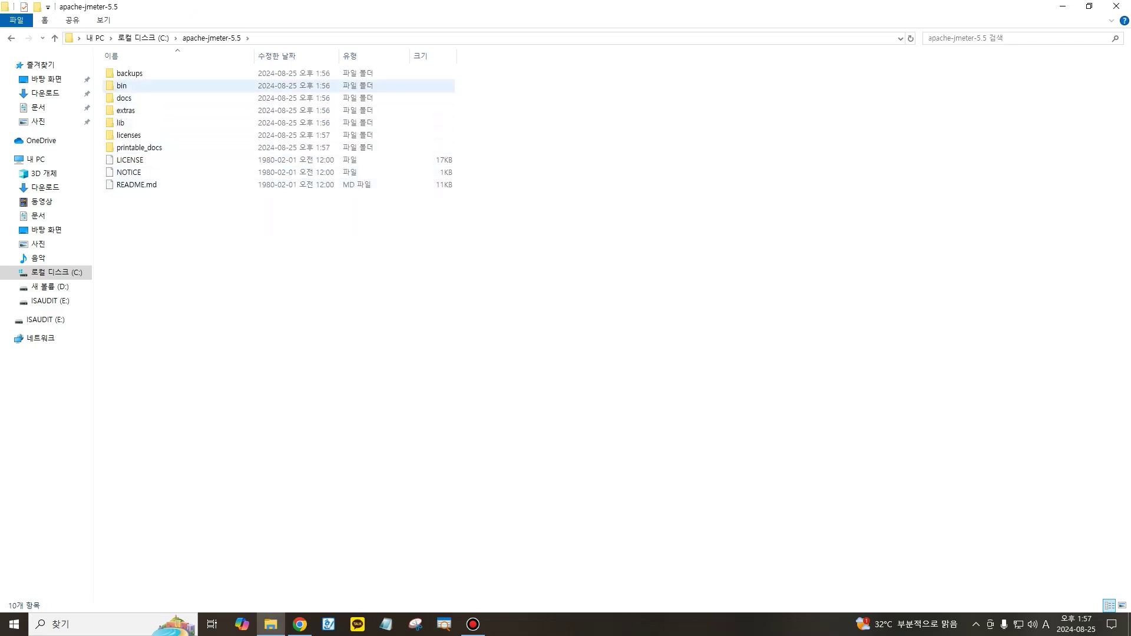
double_click(124, 85)
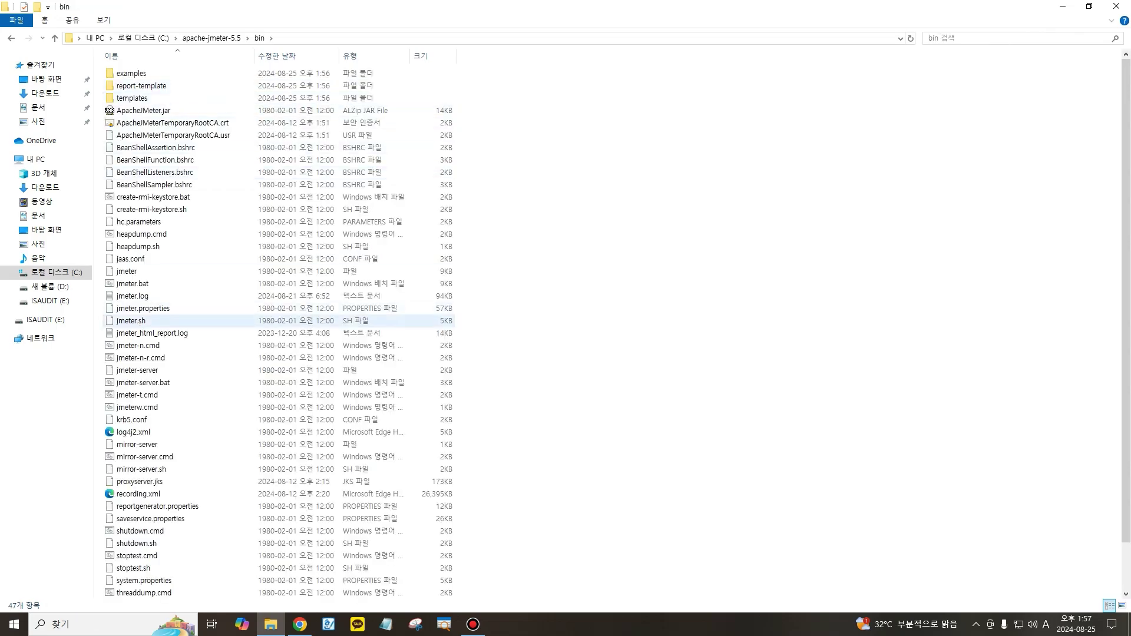
double_click(132, 284)
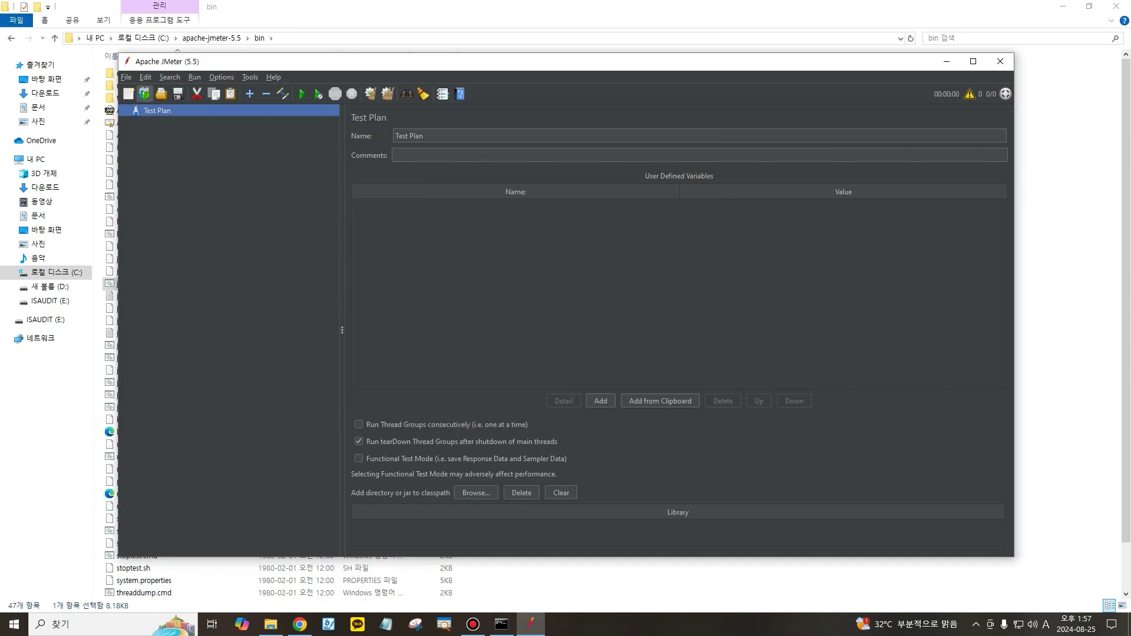
Create a test plan from the Recording template in JMeter 5.5 with the default parameters
click(144, 94)
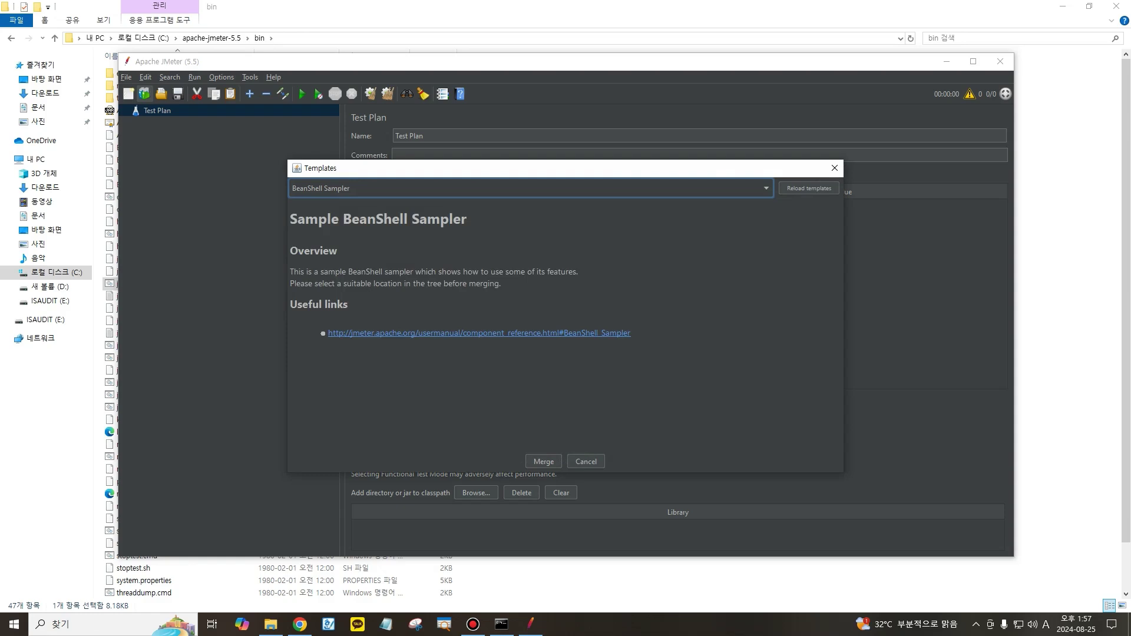
click(530, 189)
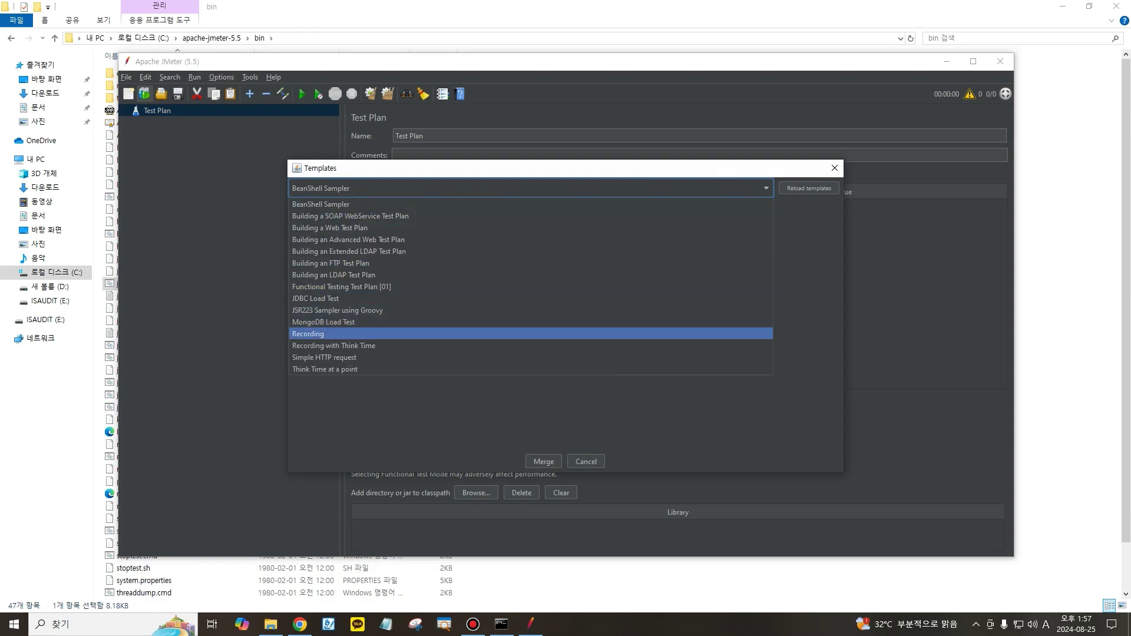
key(Return)
key(Return)
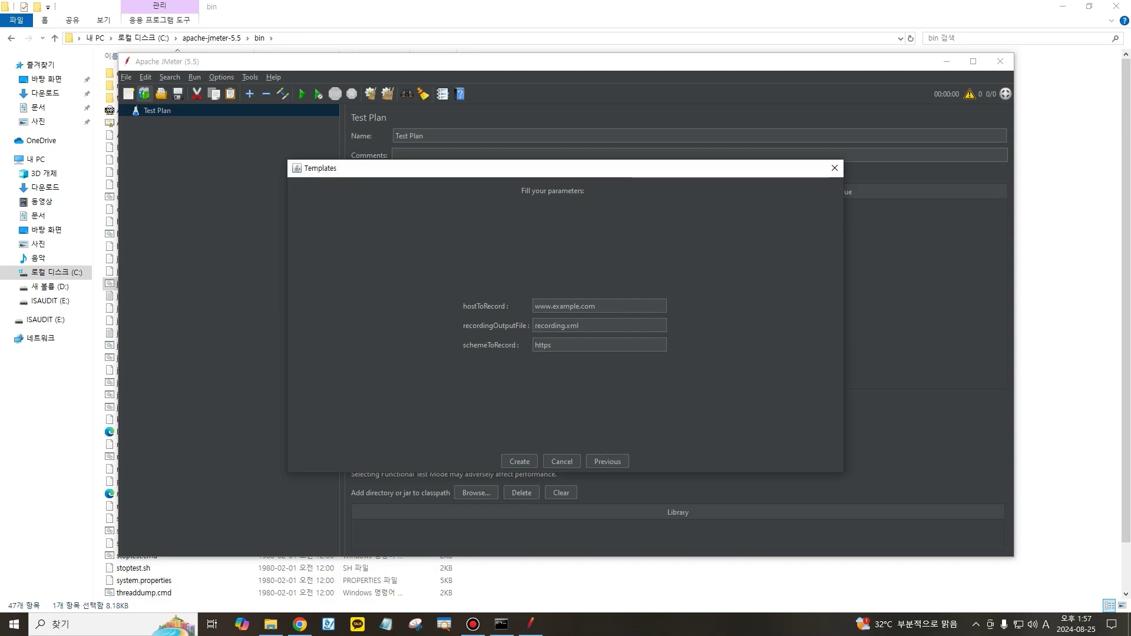
click(520, 462)
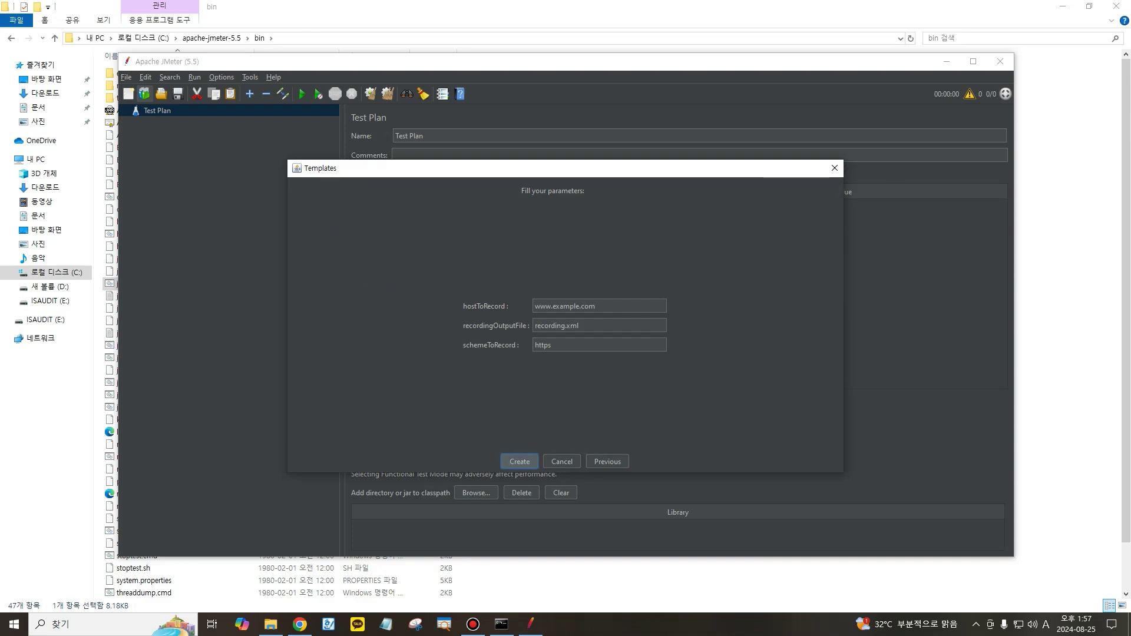
key(Return)
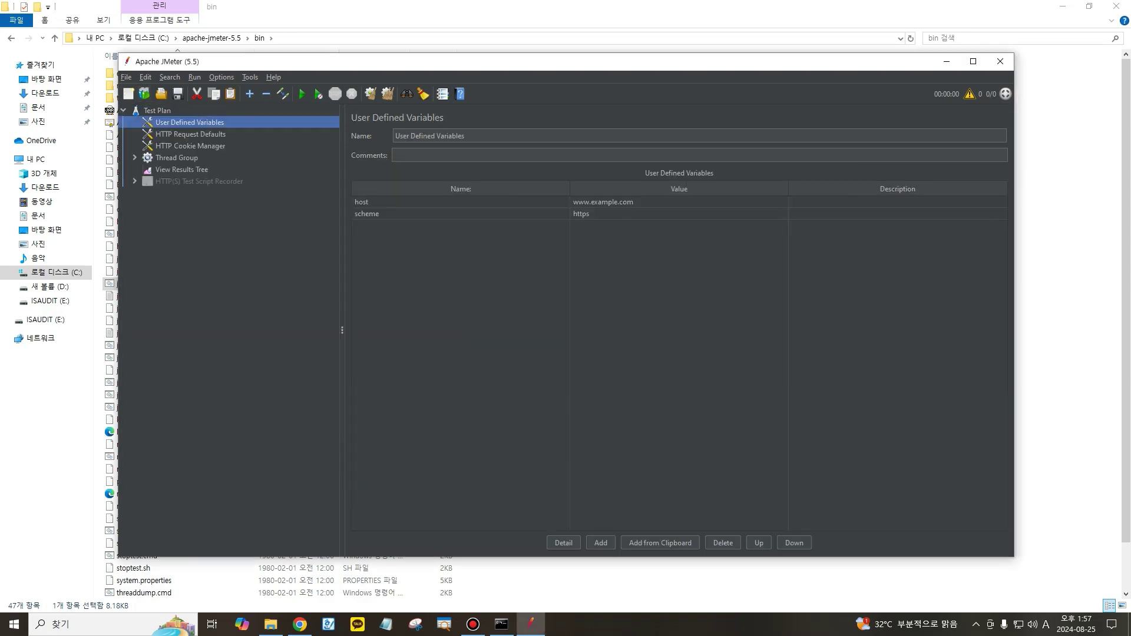
Start the HTTP(S) Test Script Recorder on port 8888 in JMeter 5.5 and acknowledge the root CA certificate notice
click(199, 181)
click(613, 189)
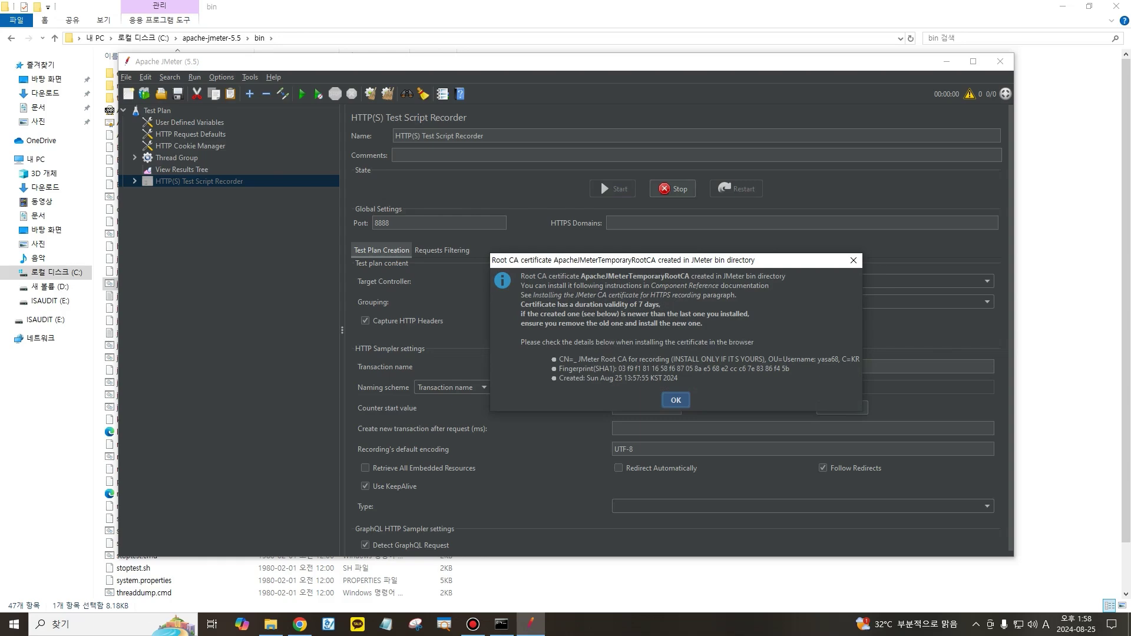
key(Return)
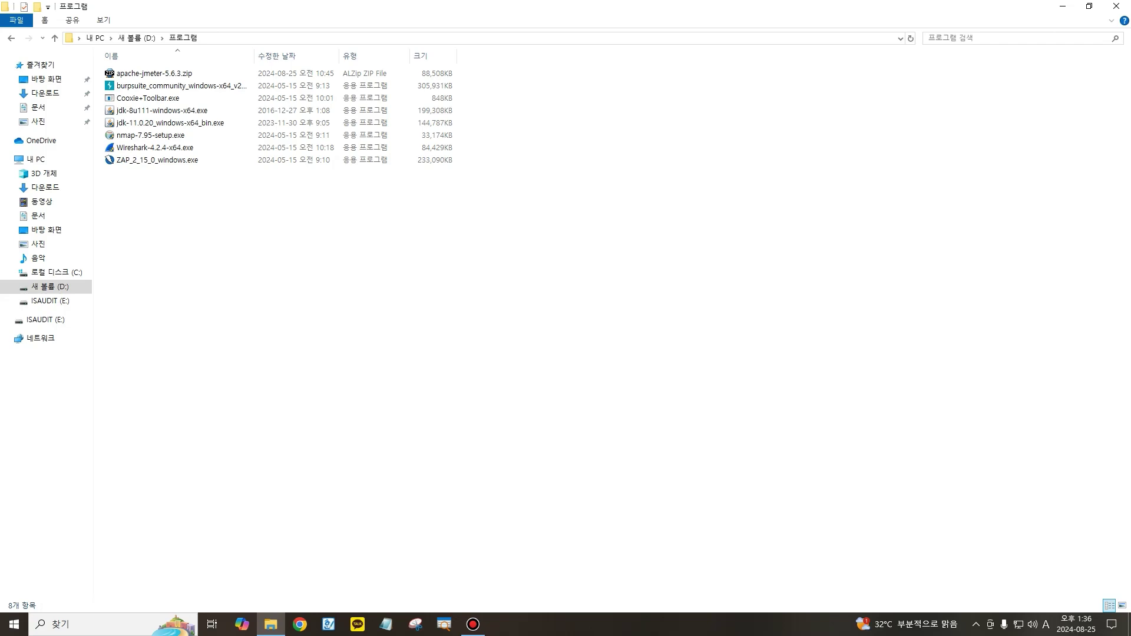
Switch to Chrome, search for jmeter, open the Apache JMeter download page and check the Java version that JMeter 5.6.3 requires
click(300, 625)
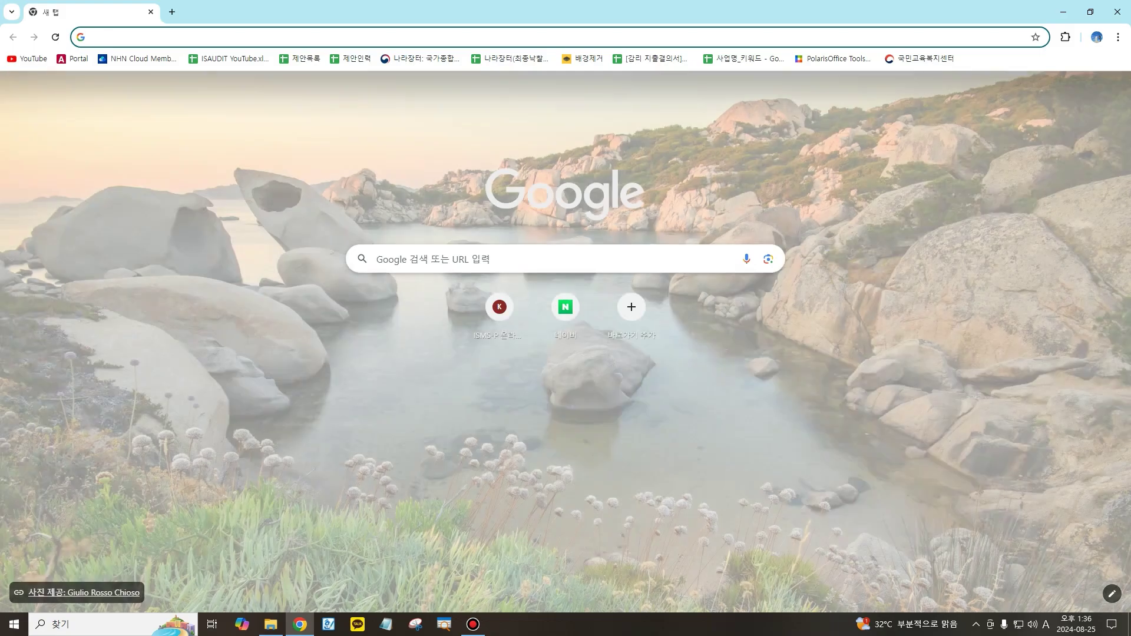
click(507, 259)
click(484, 311)
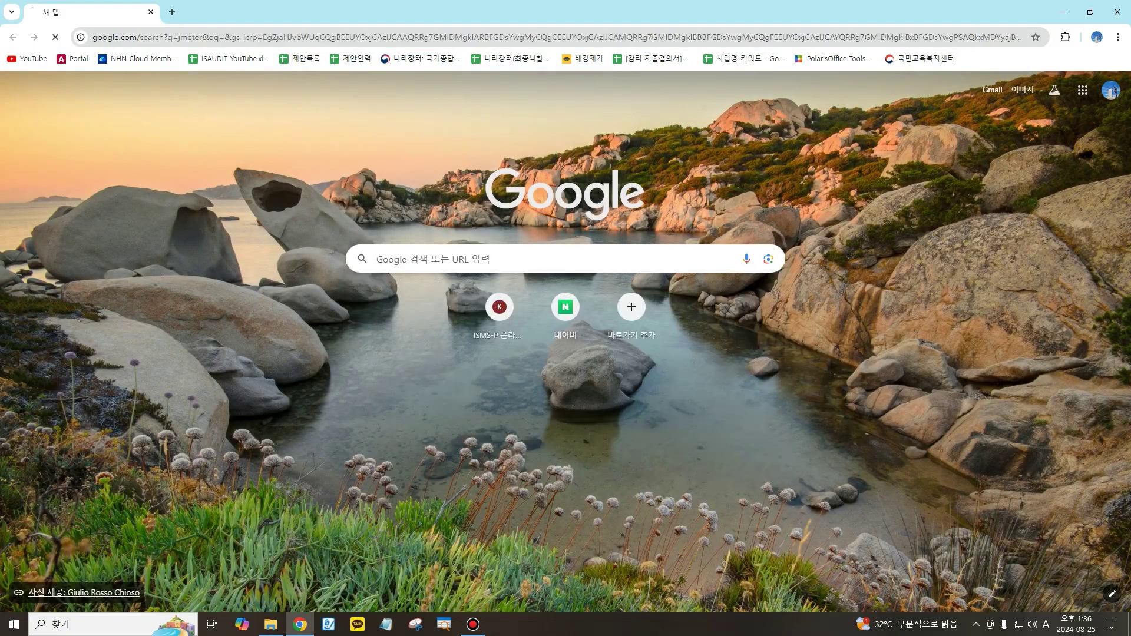
click(224, 201)
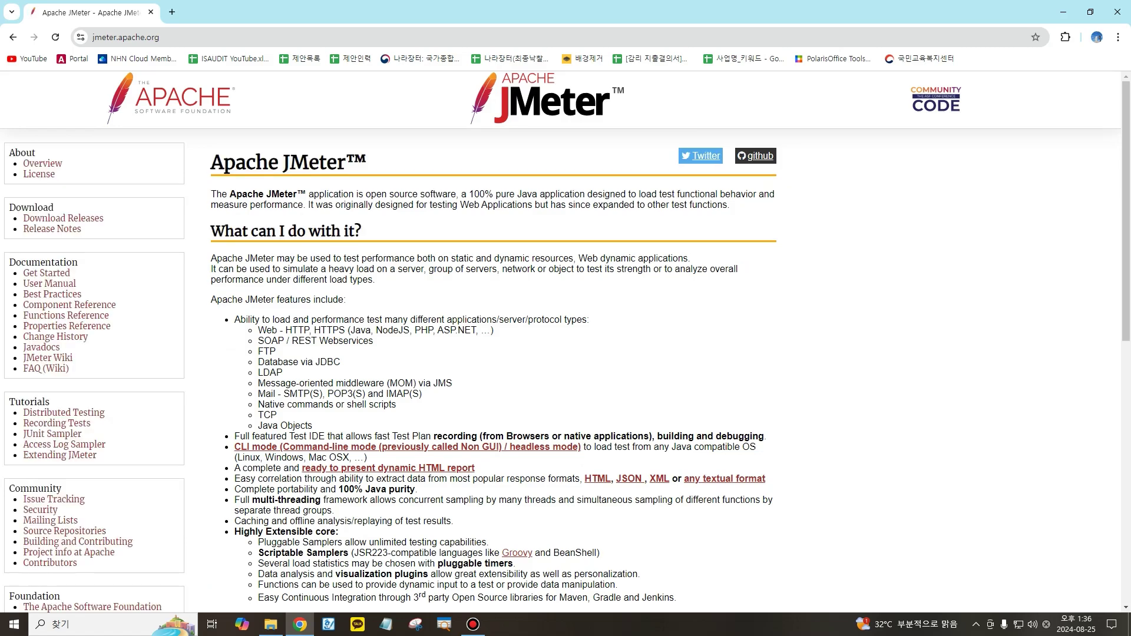
click(63, 219)
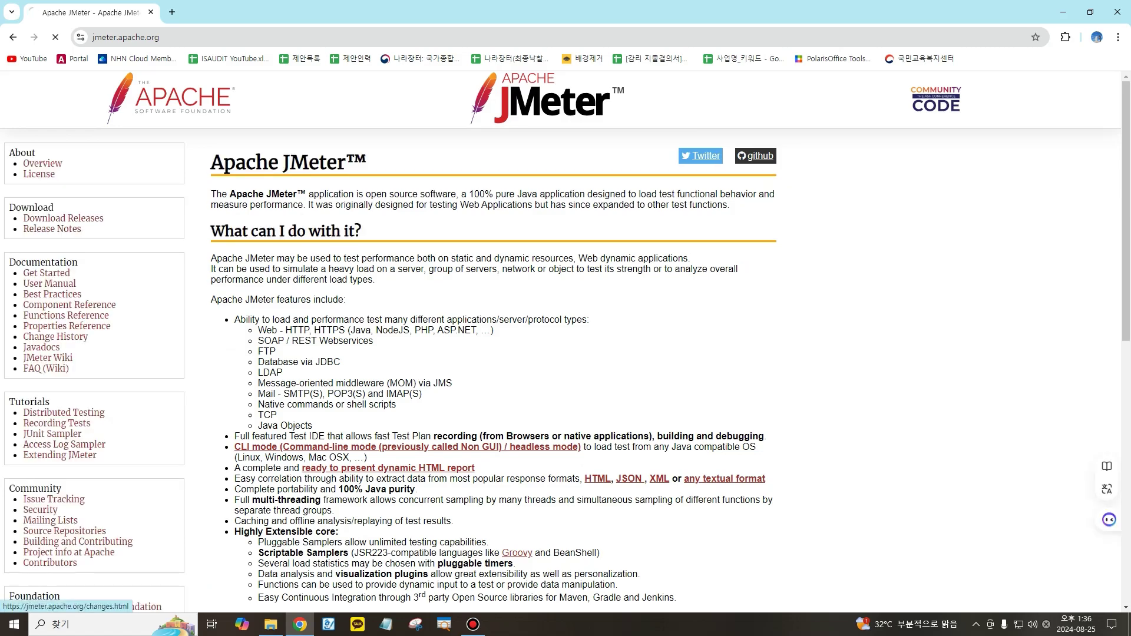
scroll(493, 341, down, 1)
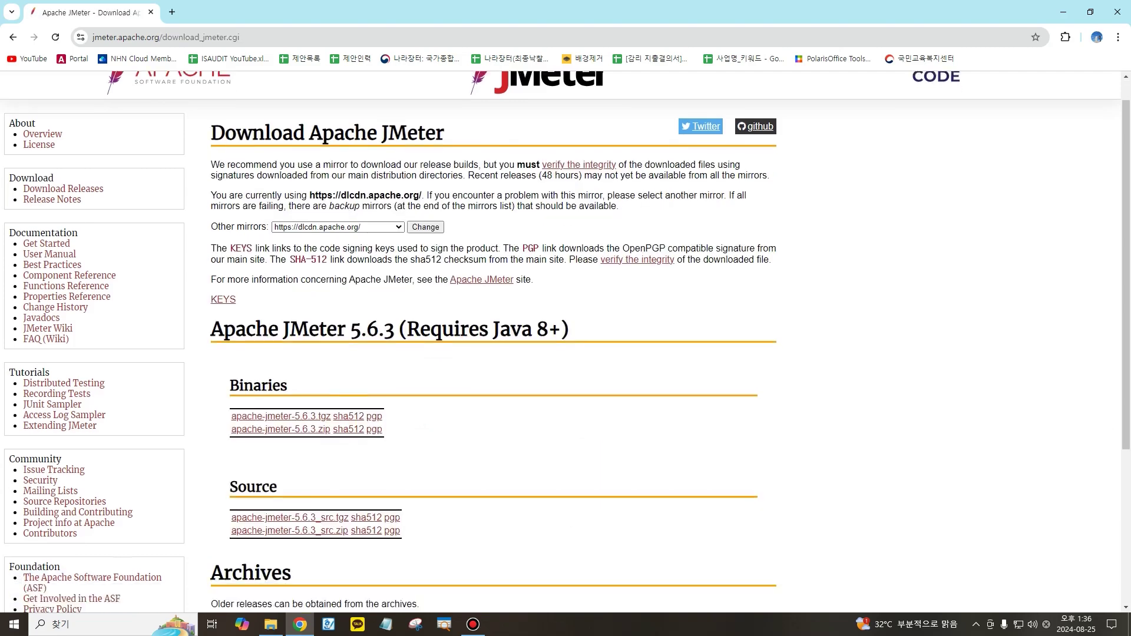
drag(500, 301, 563, 301)
click(639, 336)
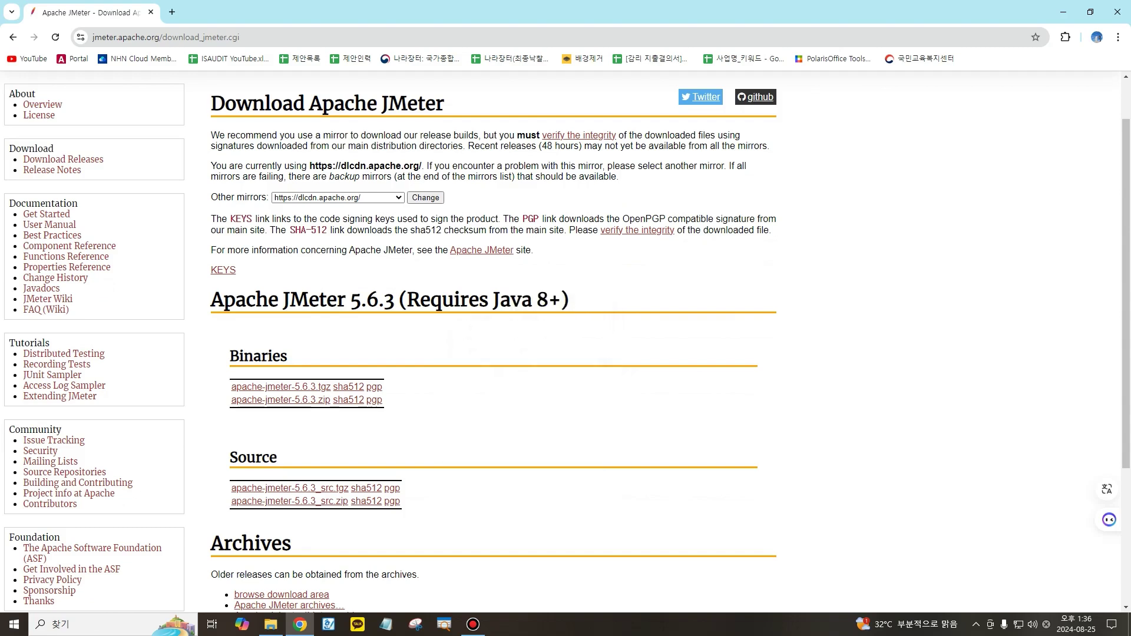
Switch to File Explorer and point out the JDK 11.0.20 and JDK 8u111 installers in the 프로그램 folder on drive D
click(271, 624)
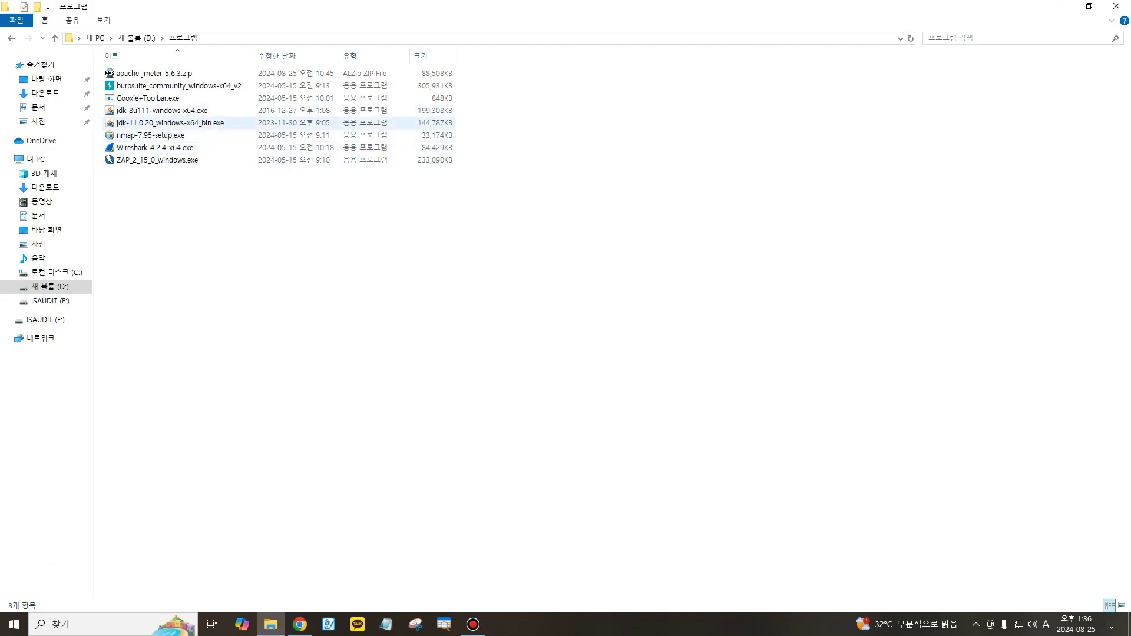
click(171, 123)
click(162, 111)
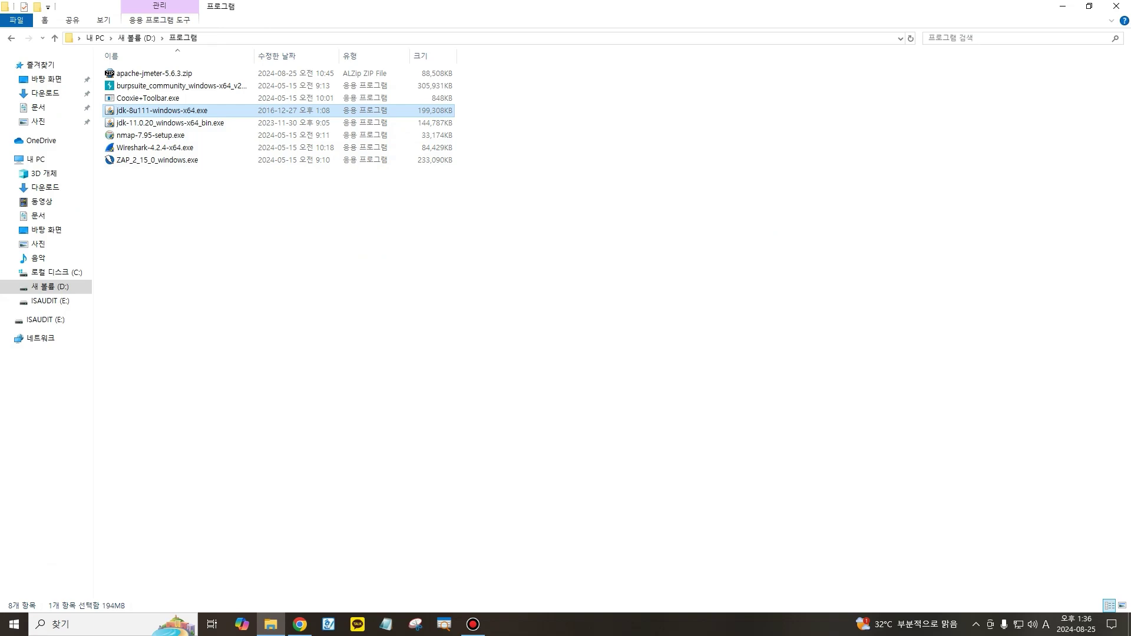
Switch to Windows Settings, uninstall Java(TM) SE Development Kit 11.0.20 (64-bit) from the installed apps, and close Settings
click(14, 624)
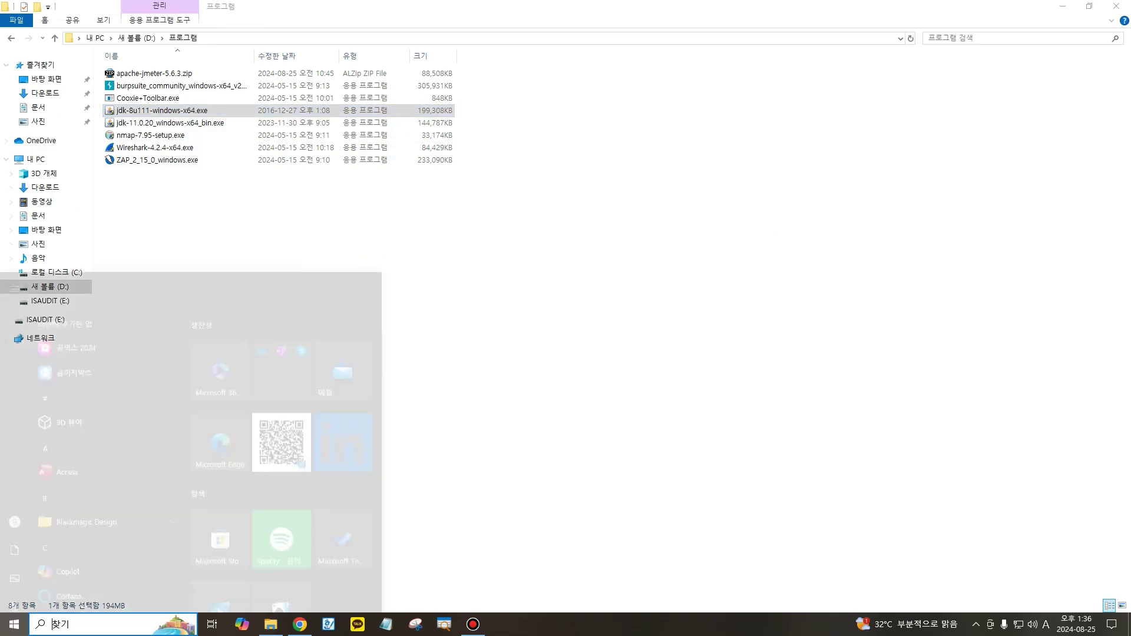
click(14, 607)
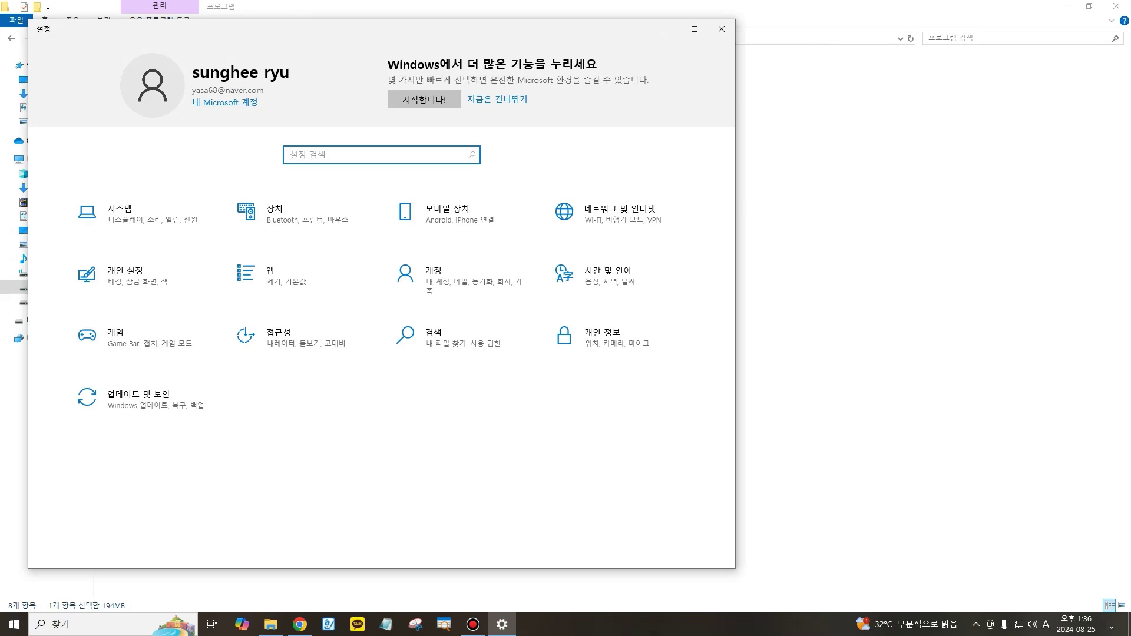
click(300, 281)
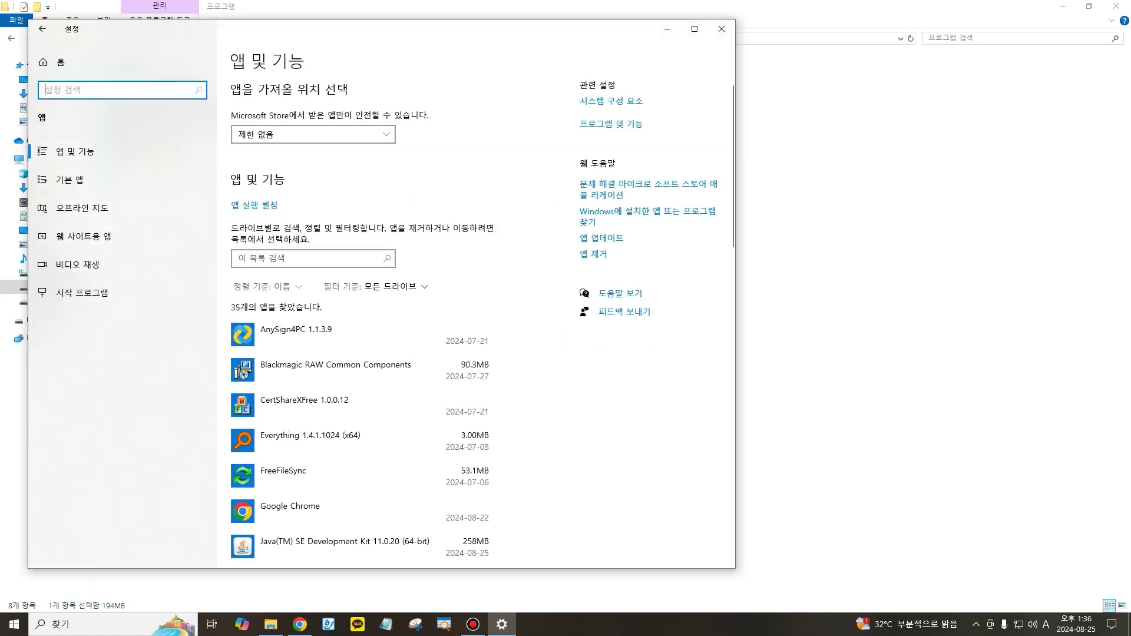
scroll(377, 325, down, 20)
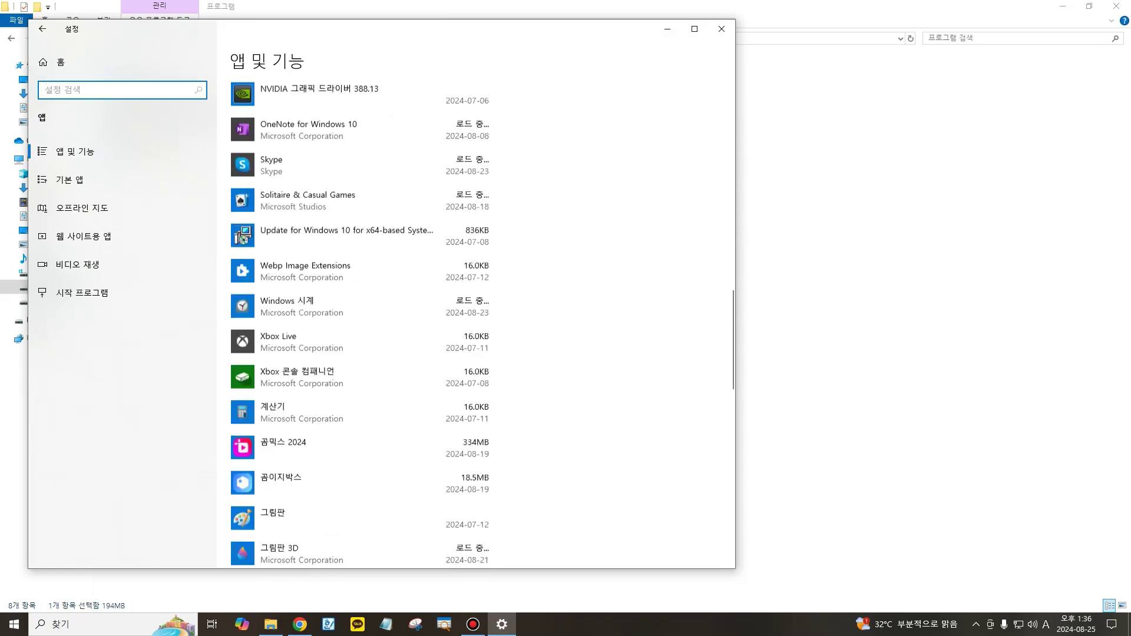
scroll(377, 325, up, 5)
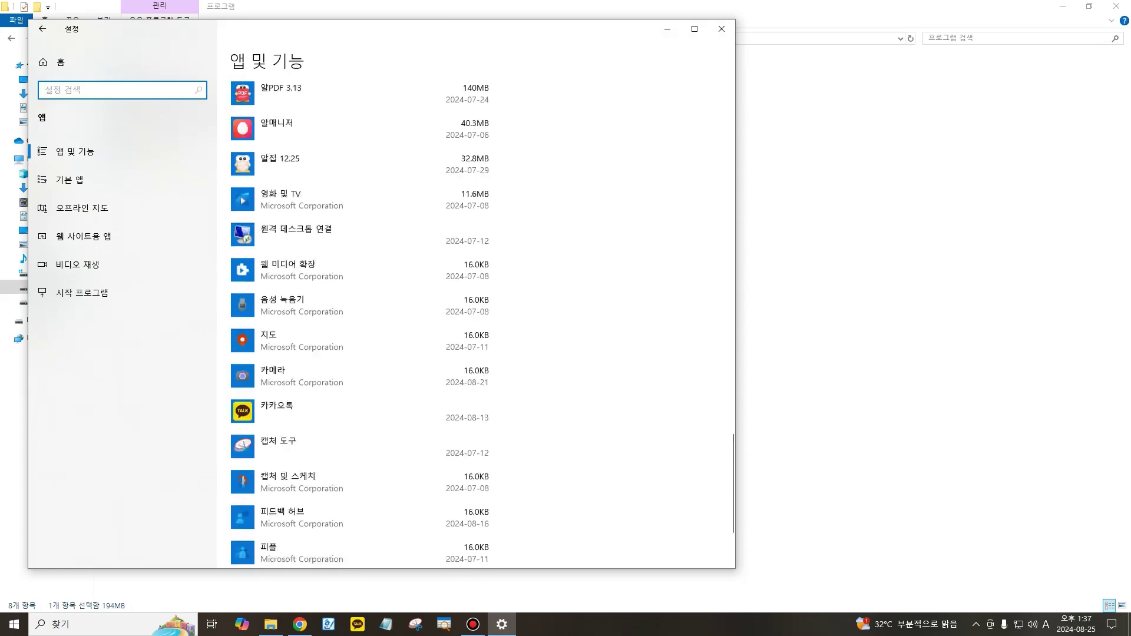
scroll(360, 323, down, 5)
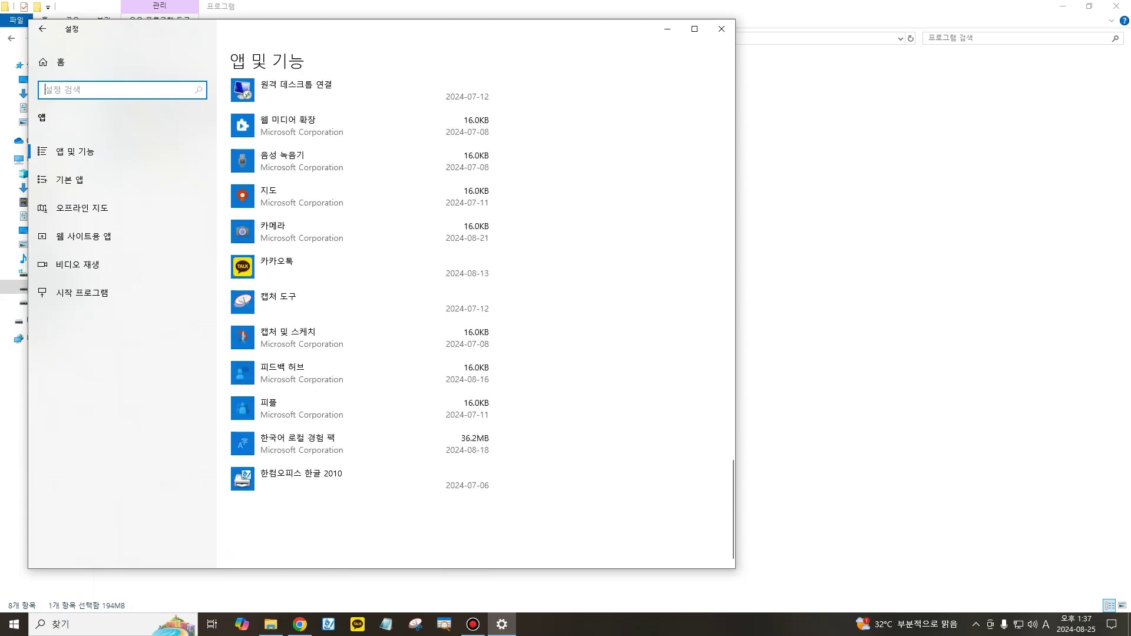
scroll(359, 323, up, 5)
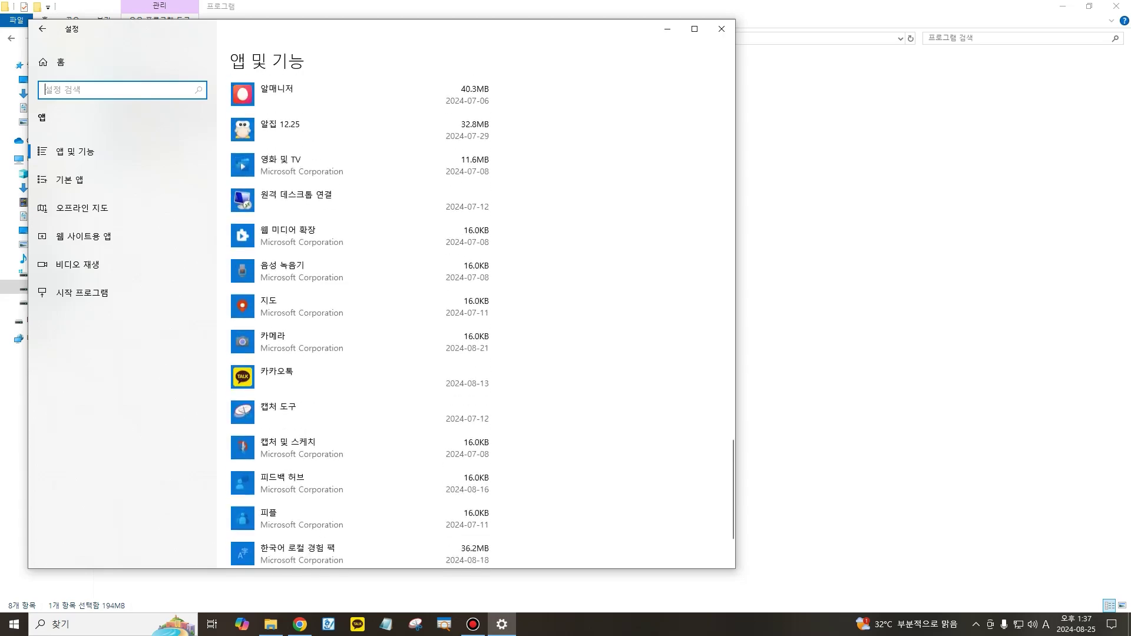
scroll(359, 323, up, 8)
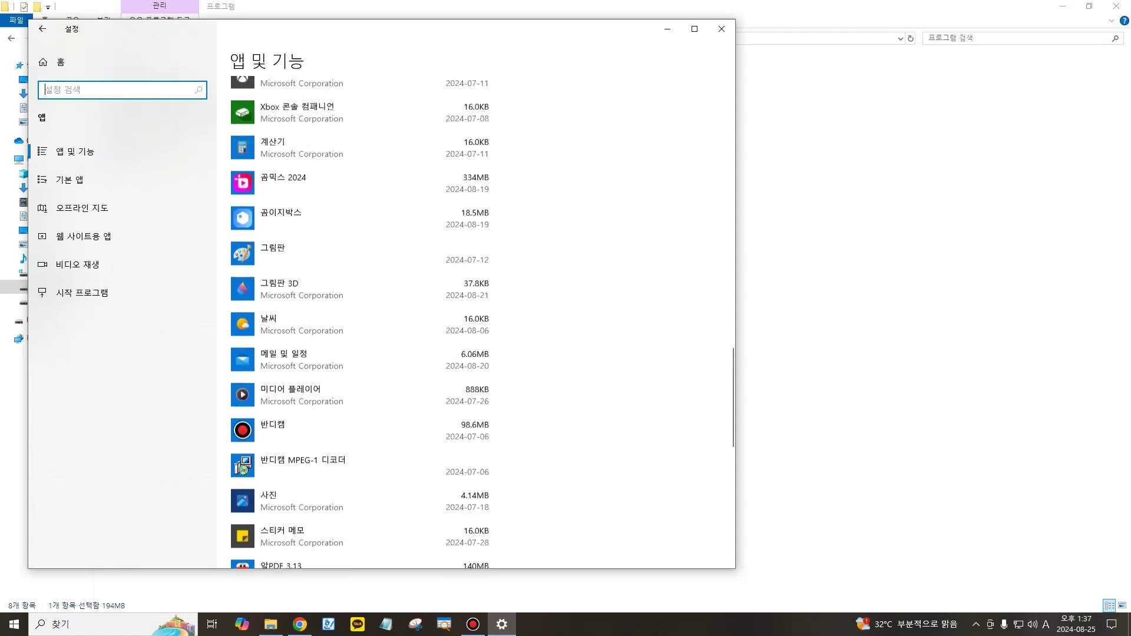
scroll(359, 323, up, 14)
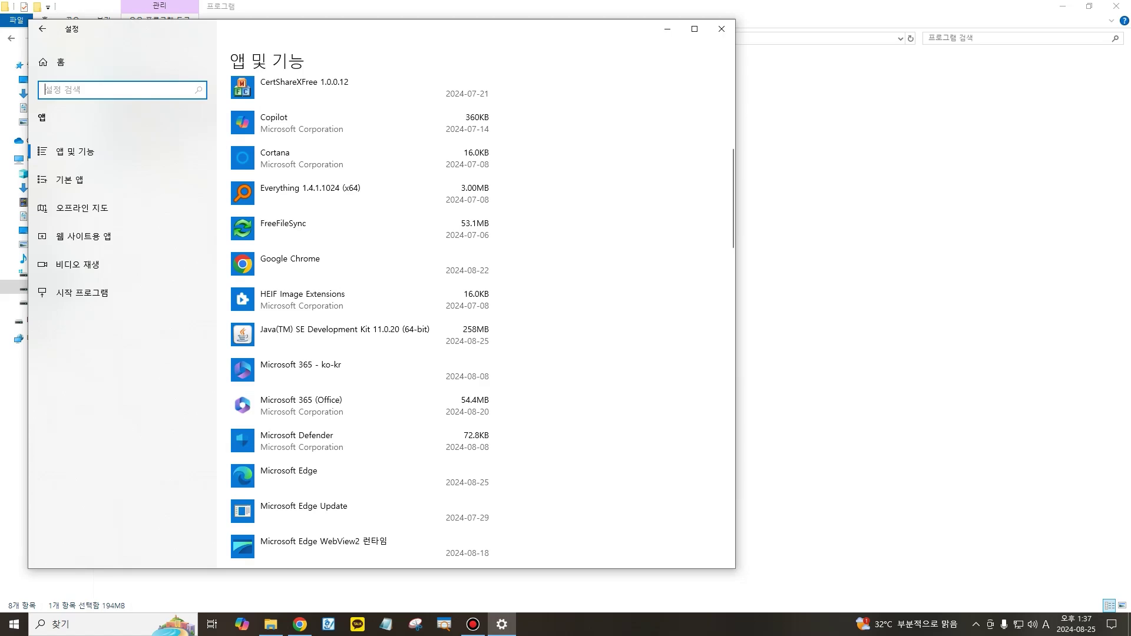
click(344, 334)
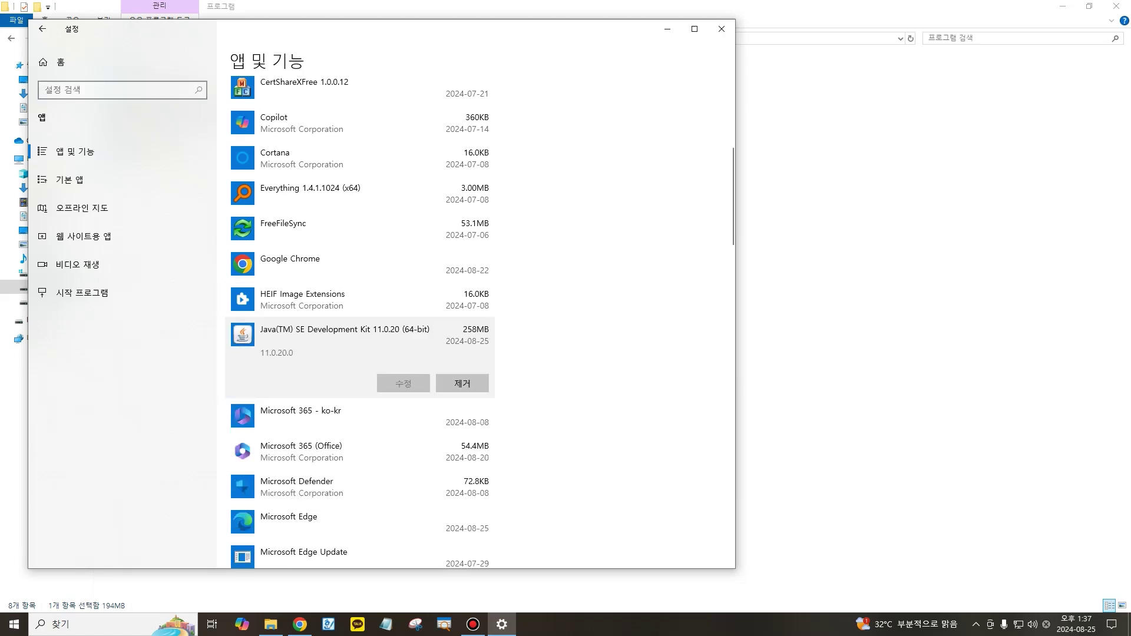
drag(339, 313, 431, 341)
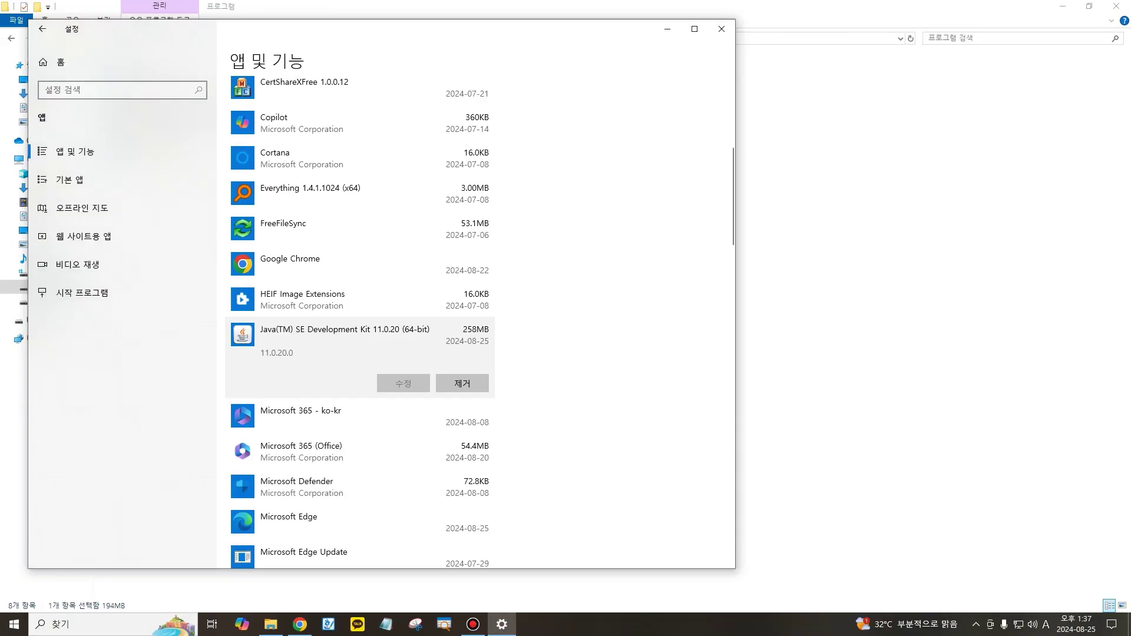
click(511, 400)
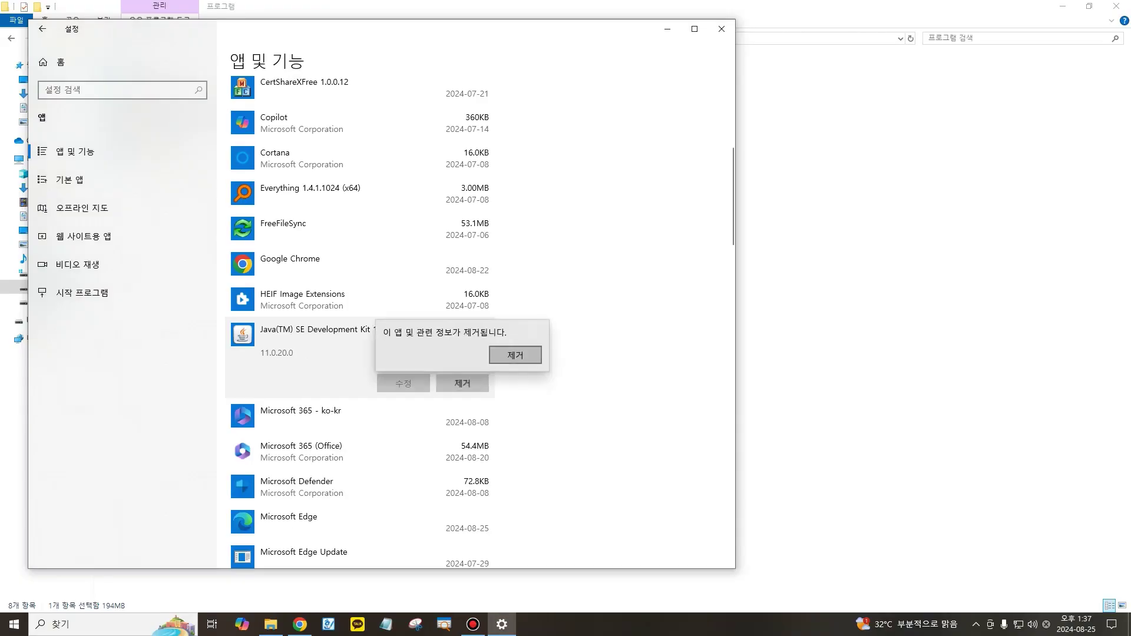
click(515, 354)
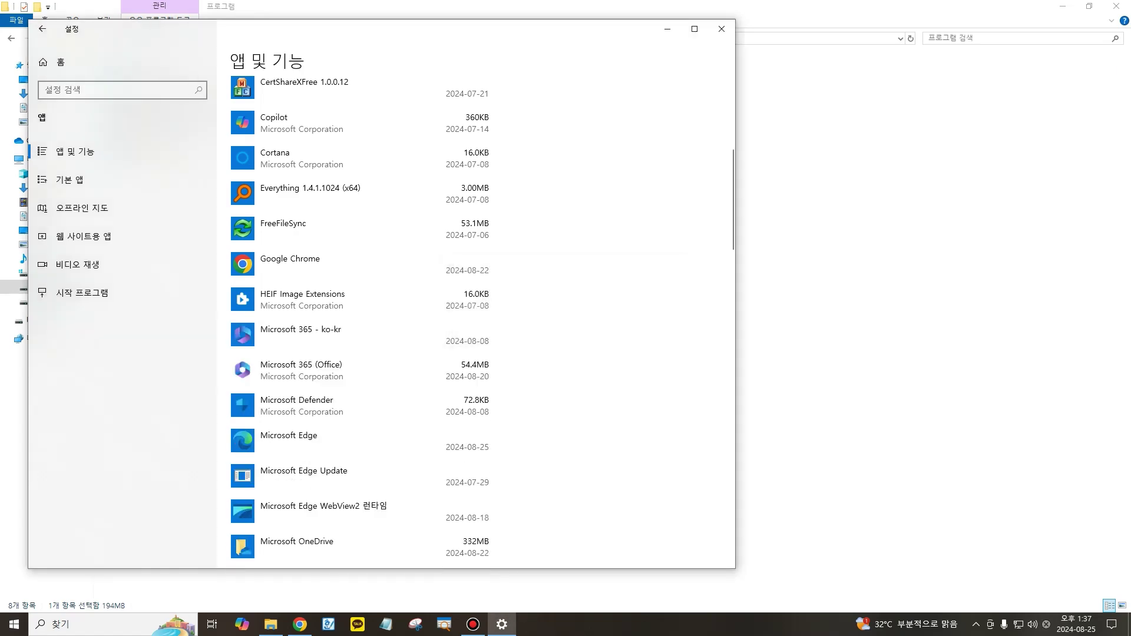
click(721, 29)
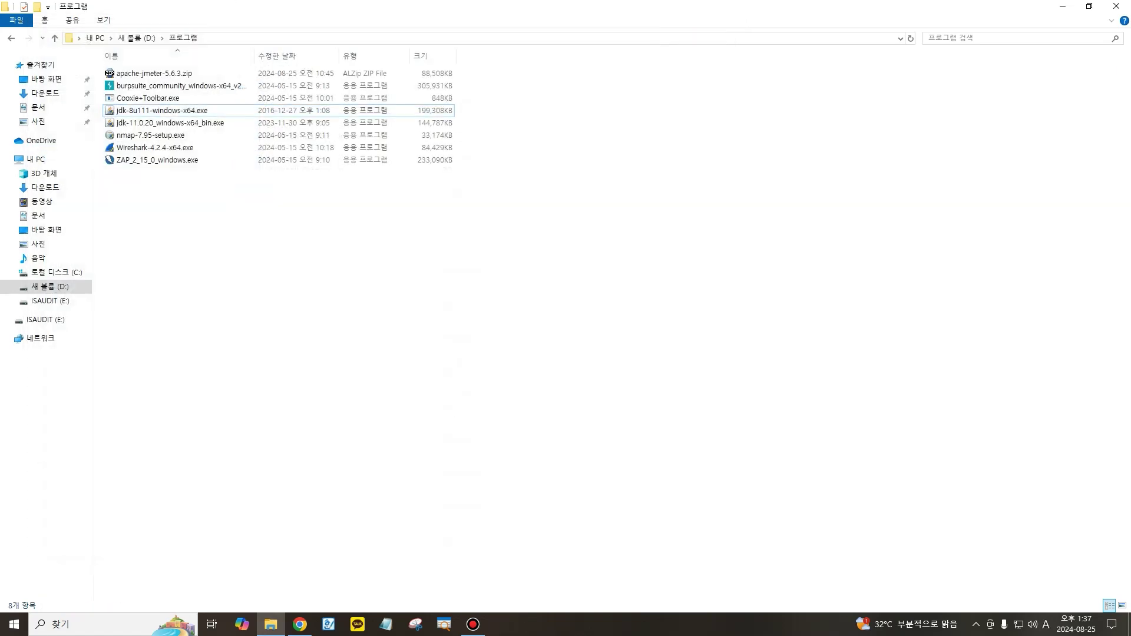
Check the Program Files and Program Files (x86) folders on drive C for leftover Java folders
click(56, 272)
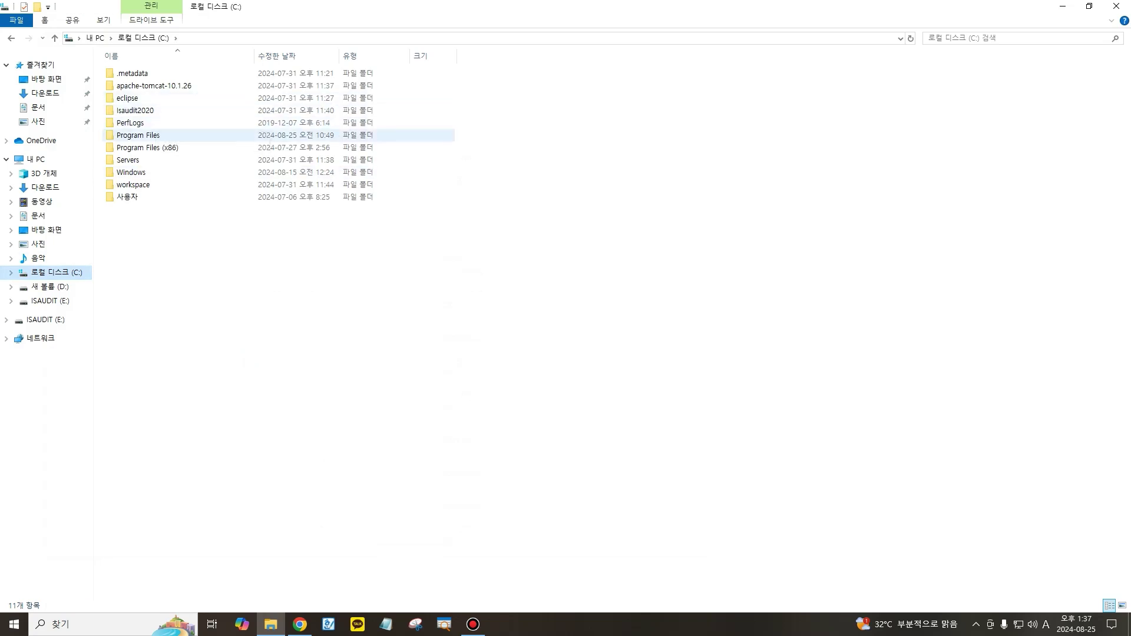
double_click(138, 135)
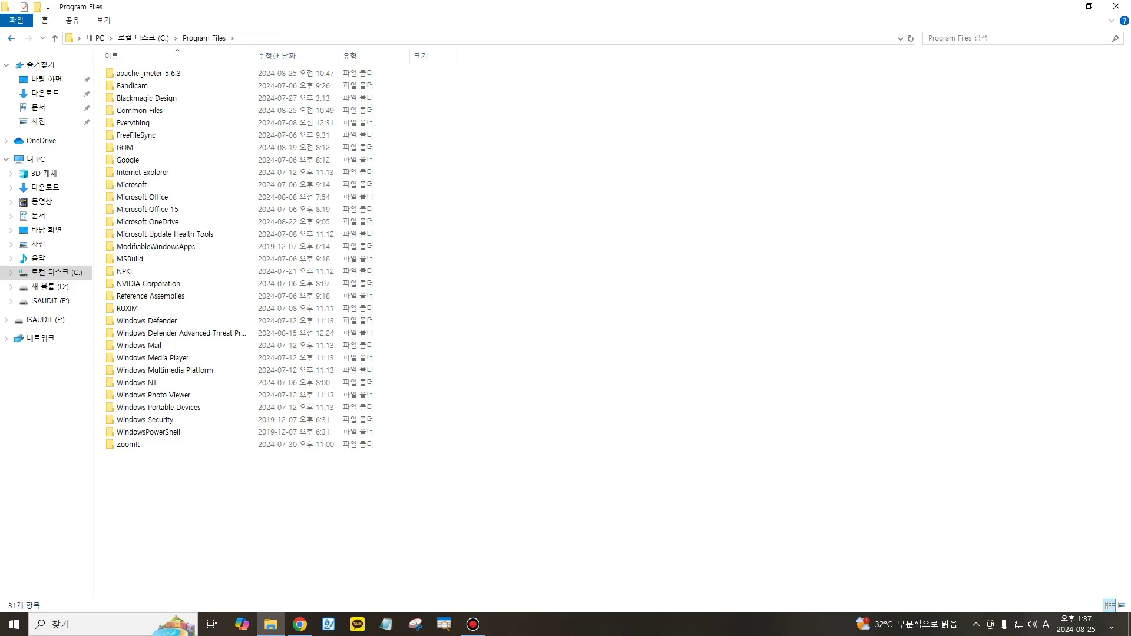
click(11, 39)
click(155, 148)
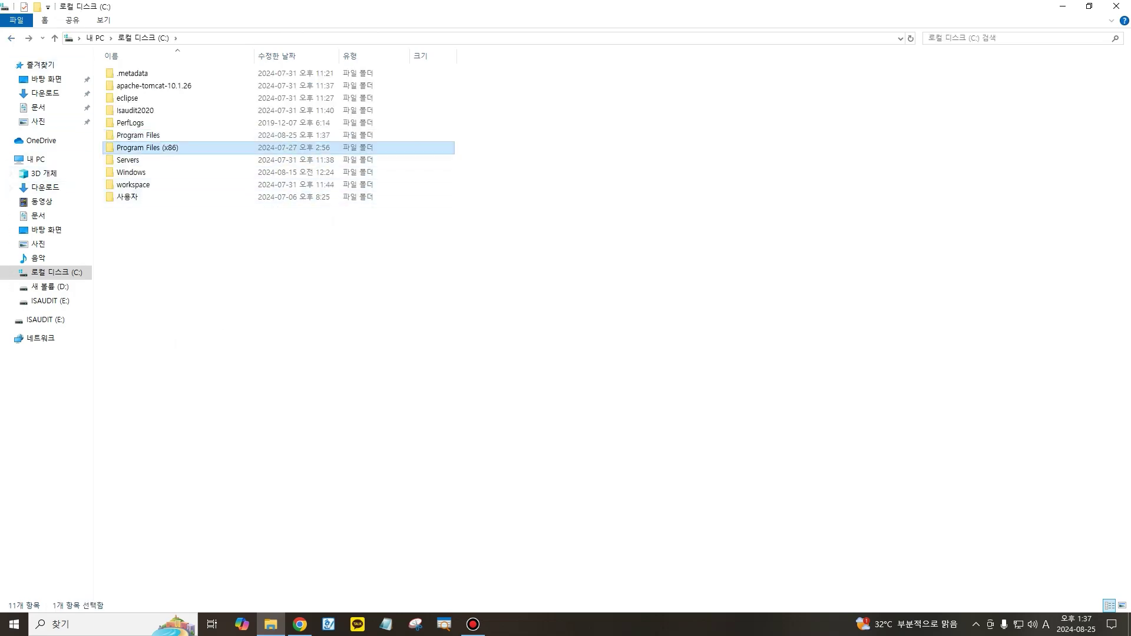
double_click(148, 147)
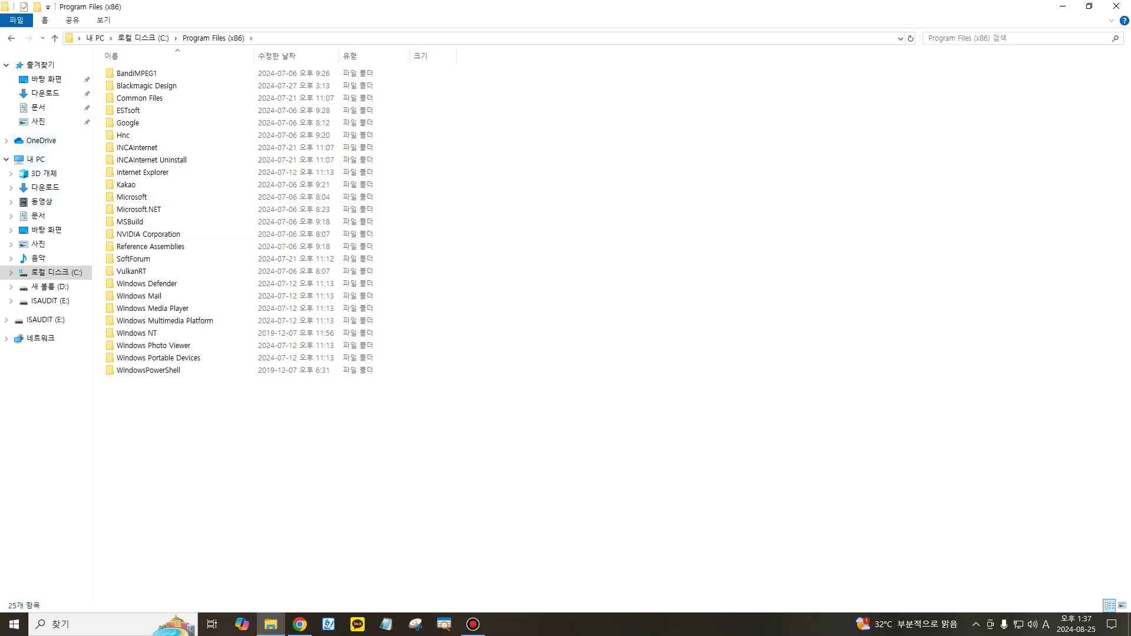
key(alt+Left)
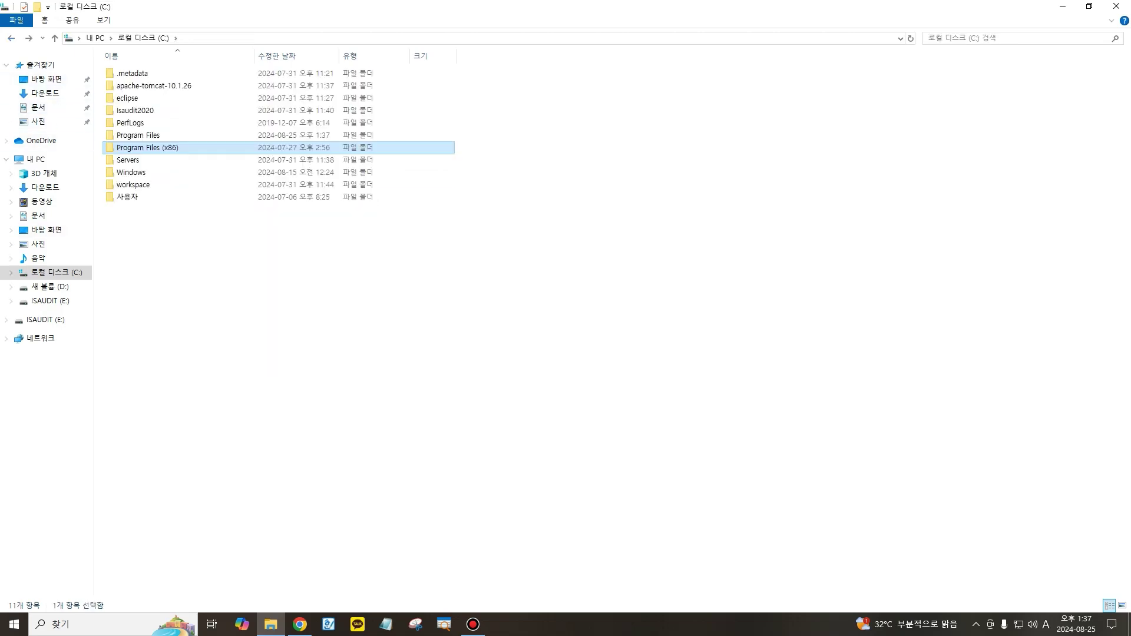
Install Java SE Development Kit 8 Update 111 from jdk-8u111-windows-x64.exe in D:\프로그램, keeping the default features and install folders
click(50, 286)
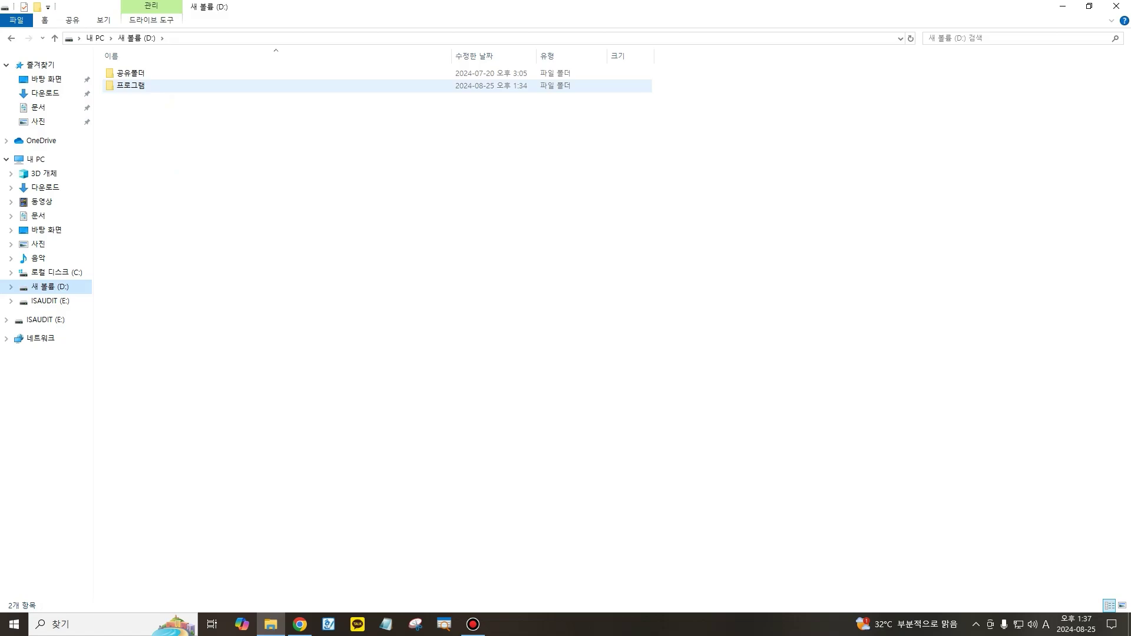
double_click(127, 85)
click(162, 111)
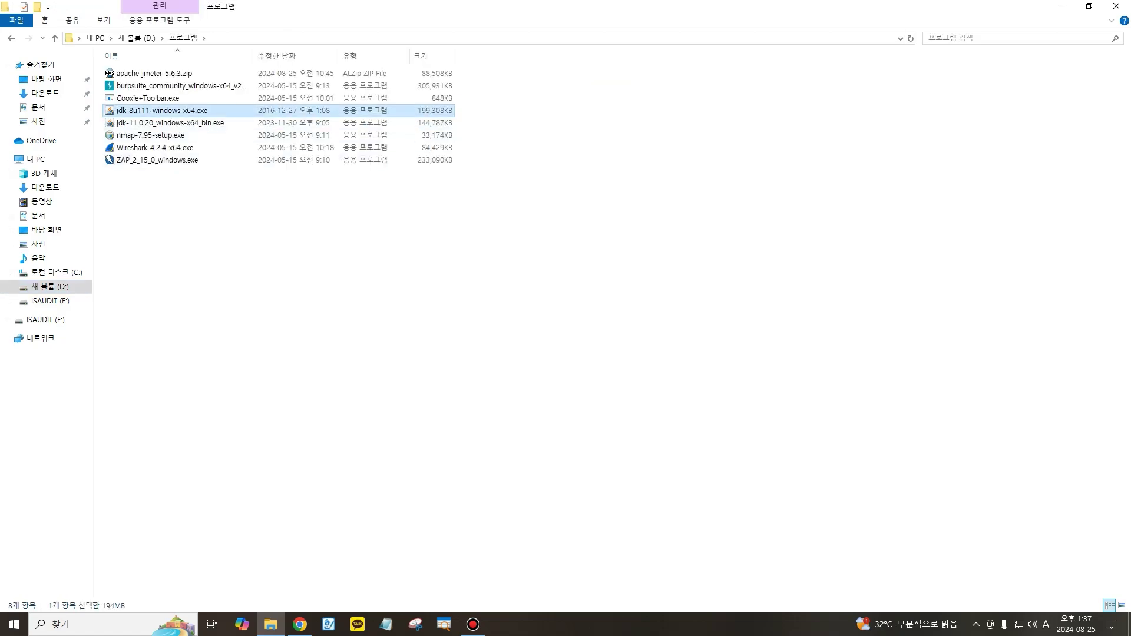
key(Return)
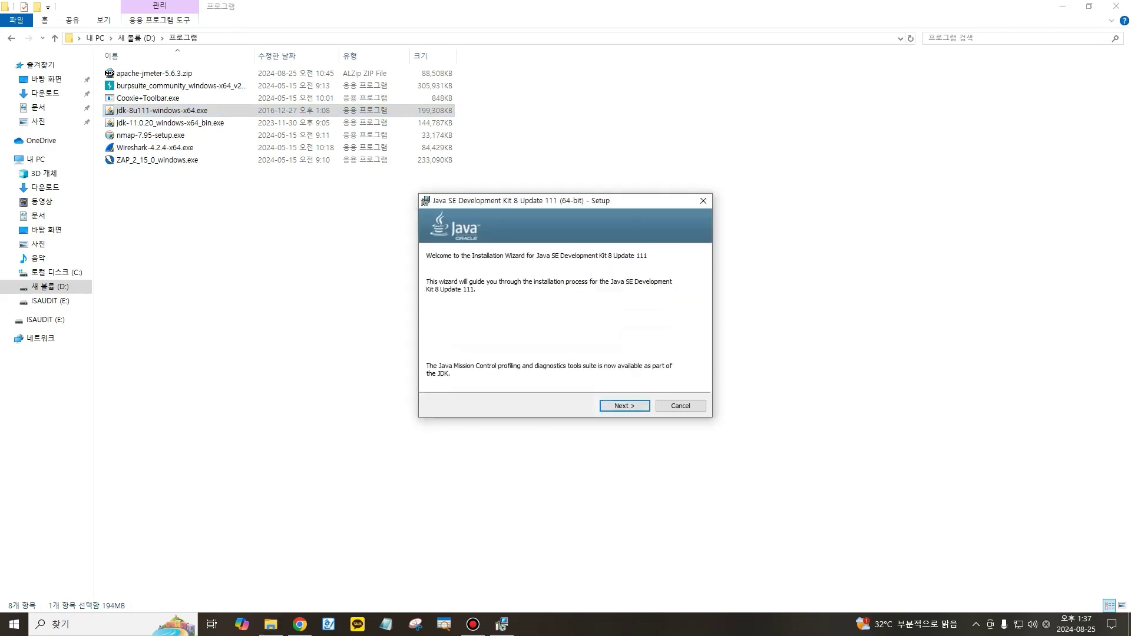
key(Return)
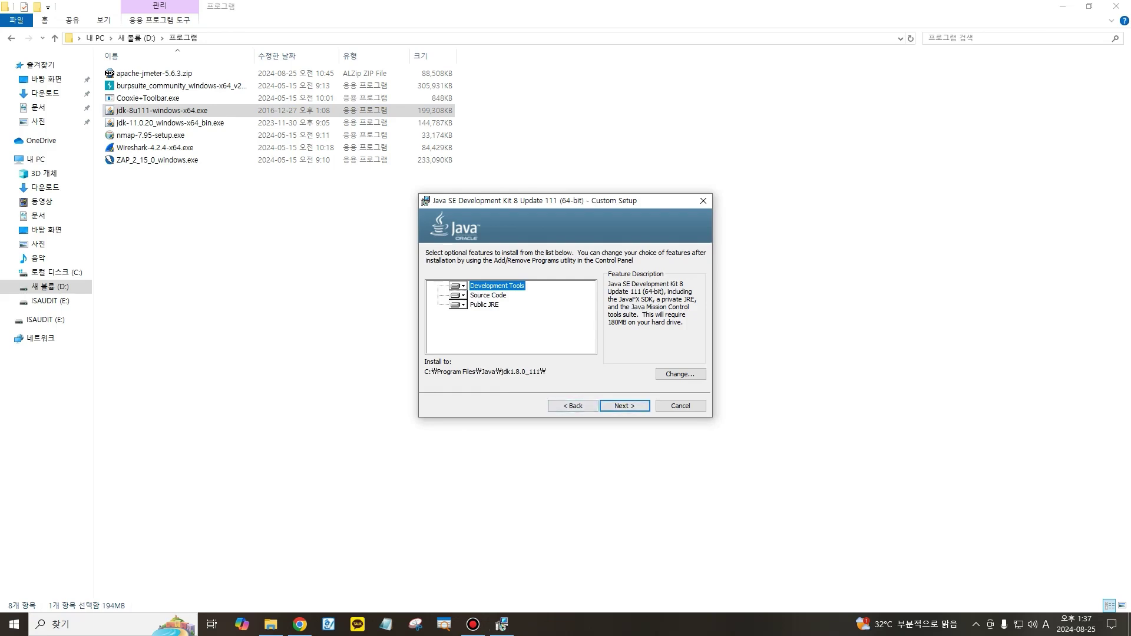
key(Return)
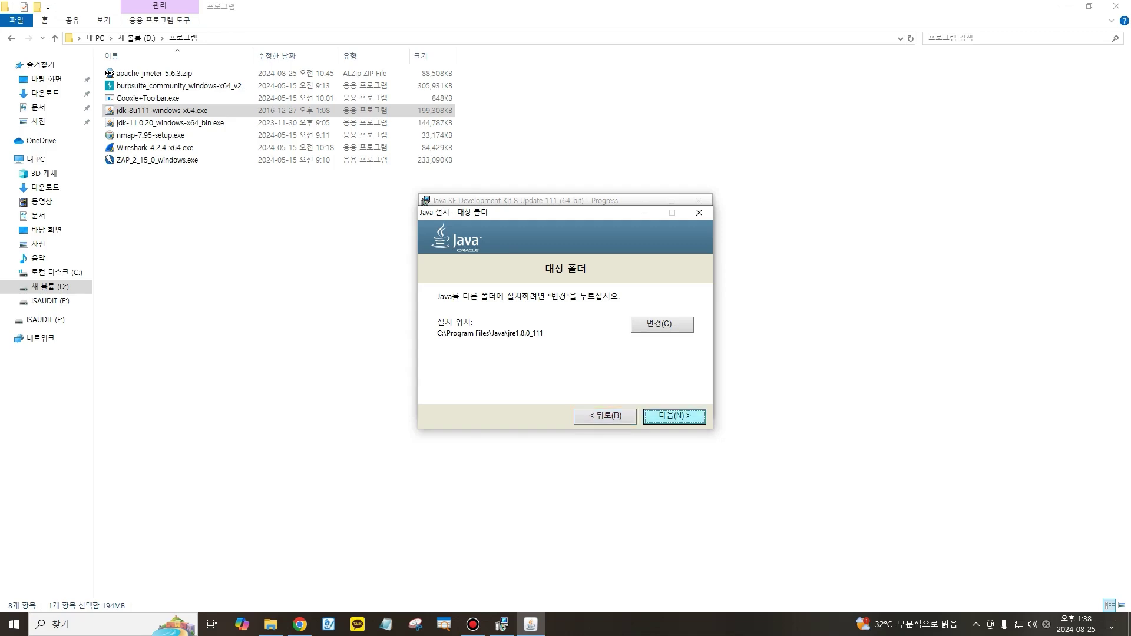
click(675, 416)
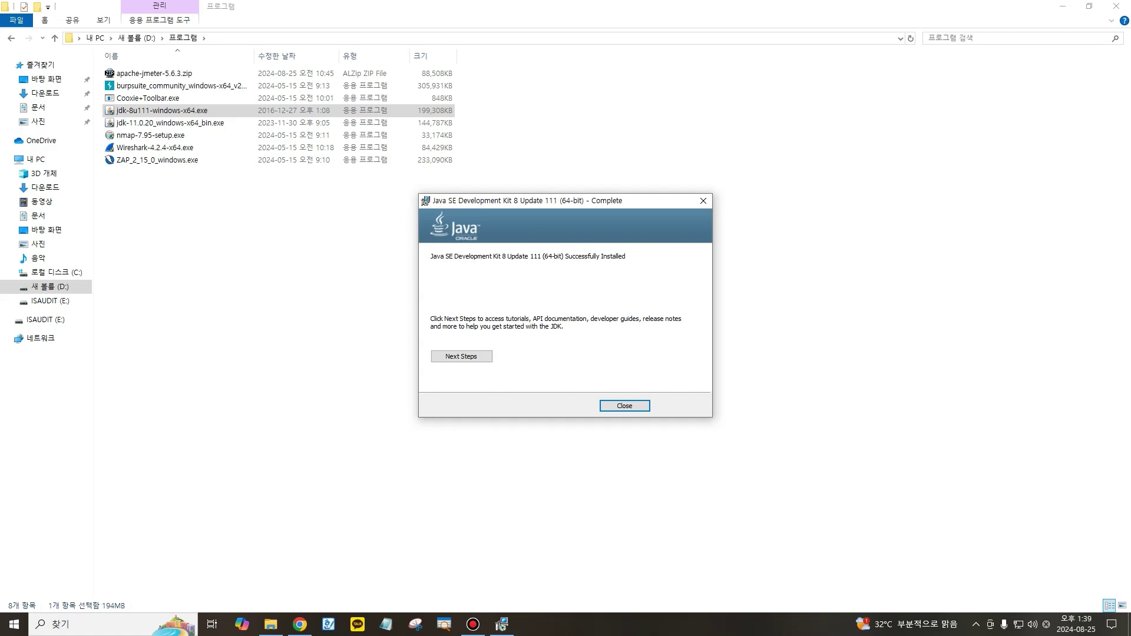
click(624, 406)
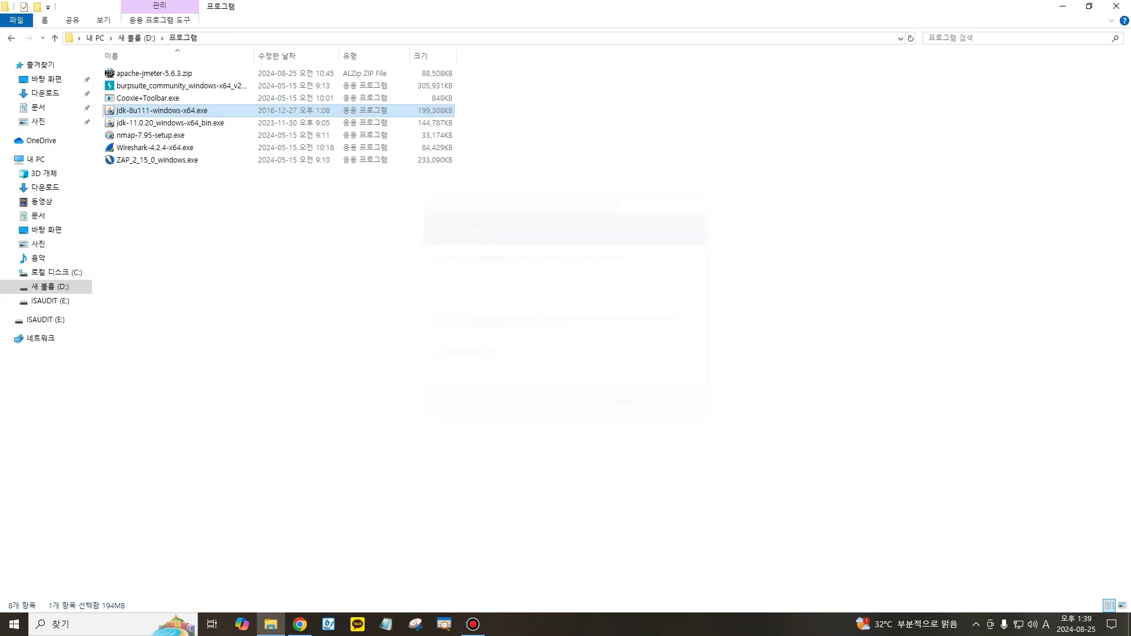
click(625, 406)
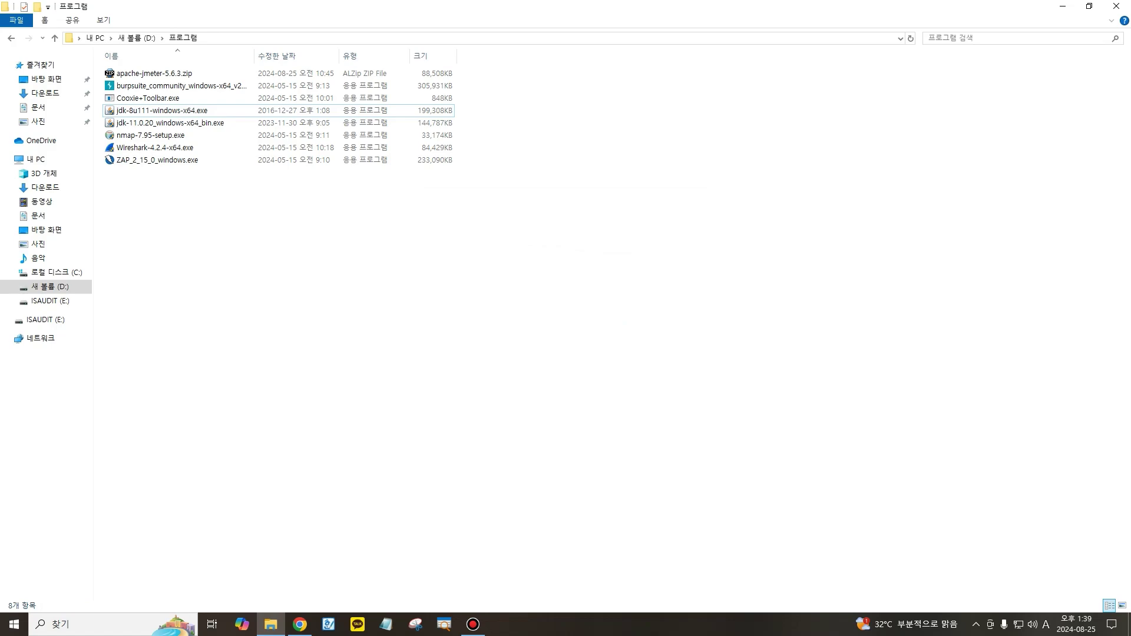
Check the jdk1.8.0_111 and jre1.8.0_111 folders in C:\Program Files\Java
click(56, 272)
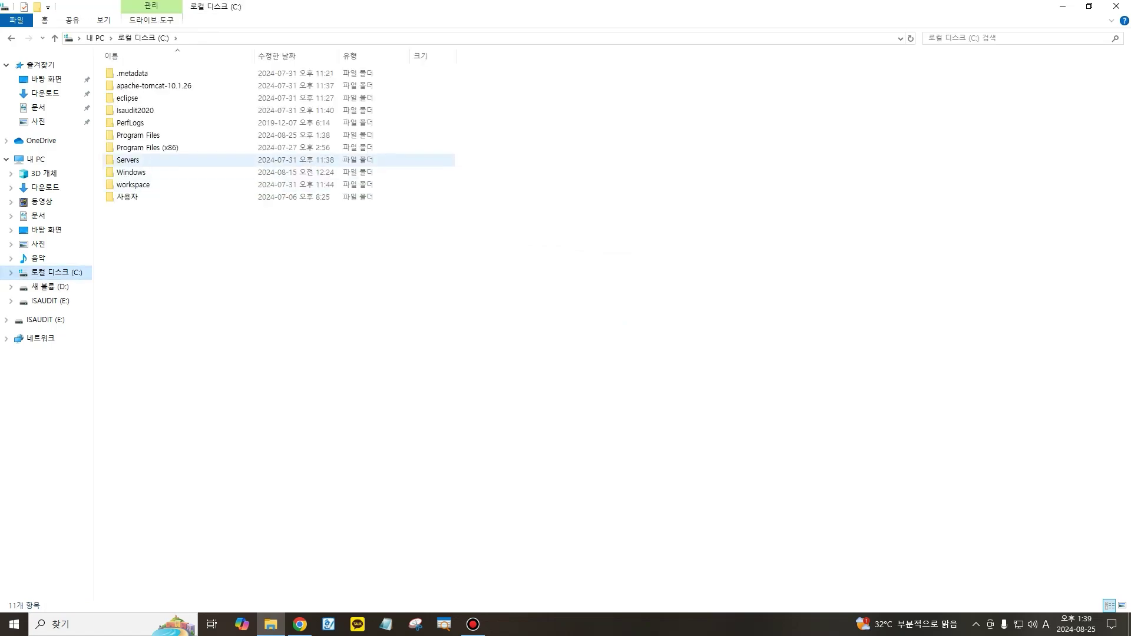
double_click(138, 135)
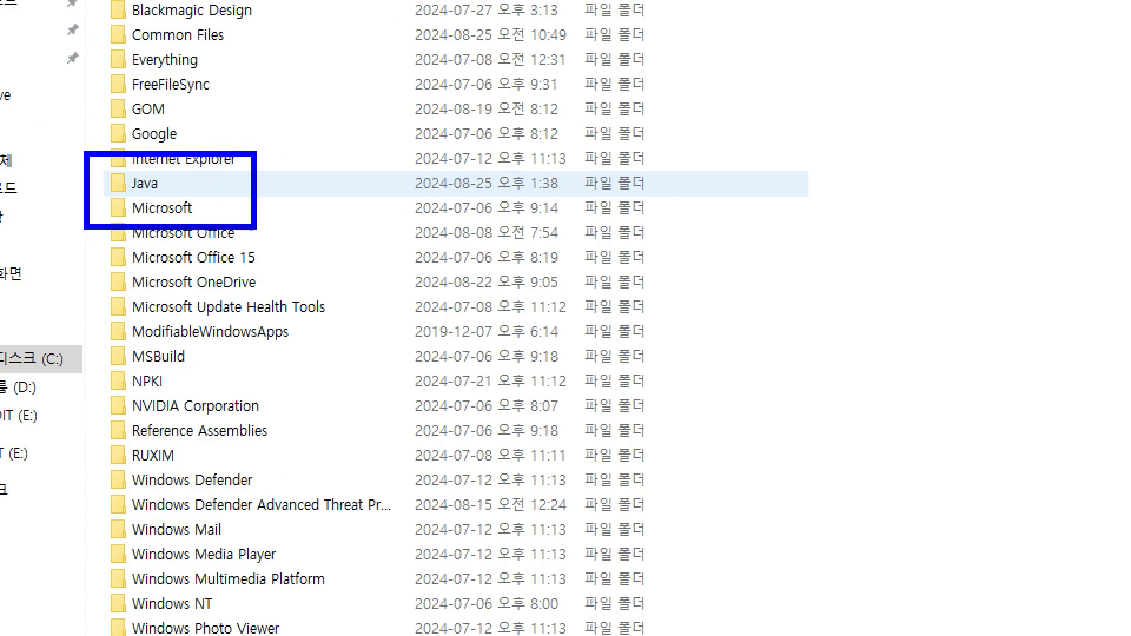
double_click(144, 183)
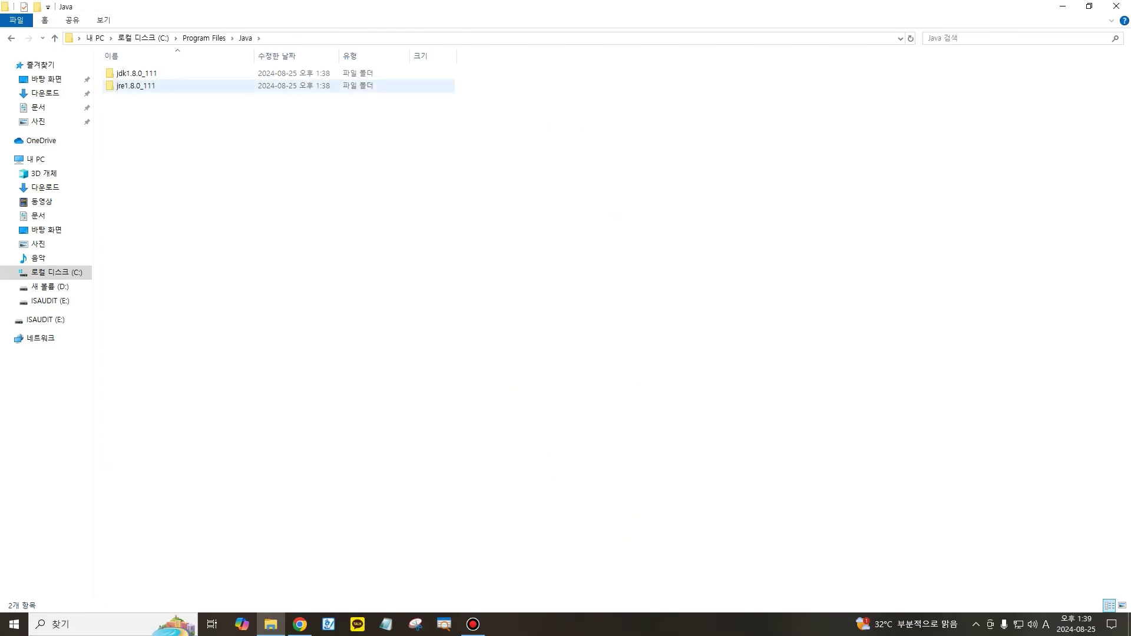
click(136, 74)
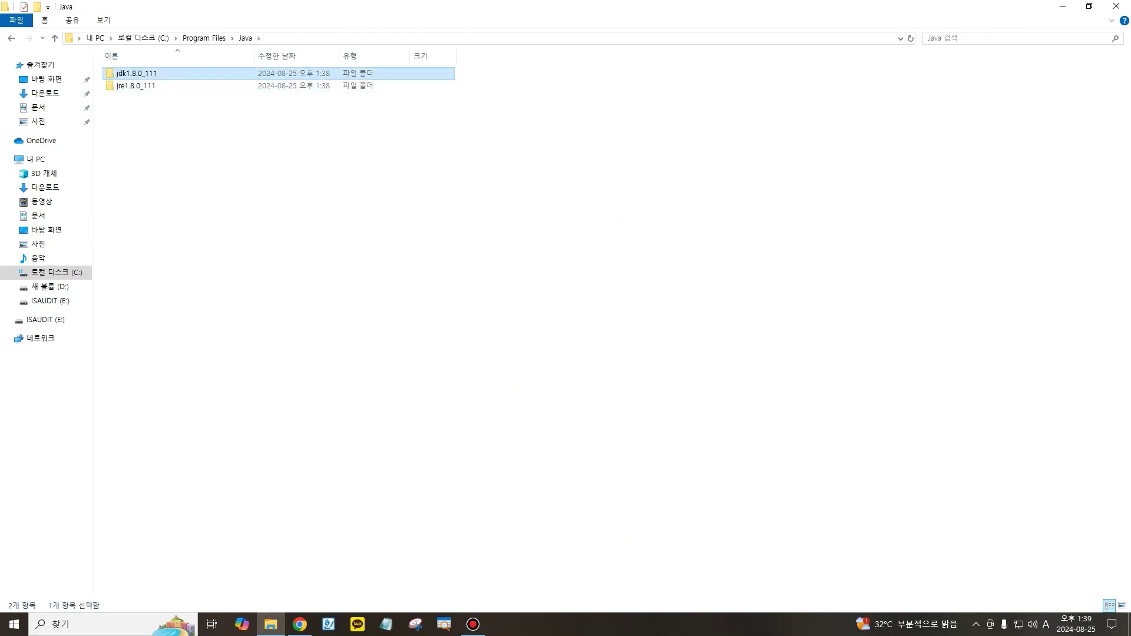
click(137, 86)
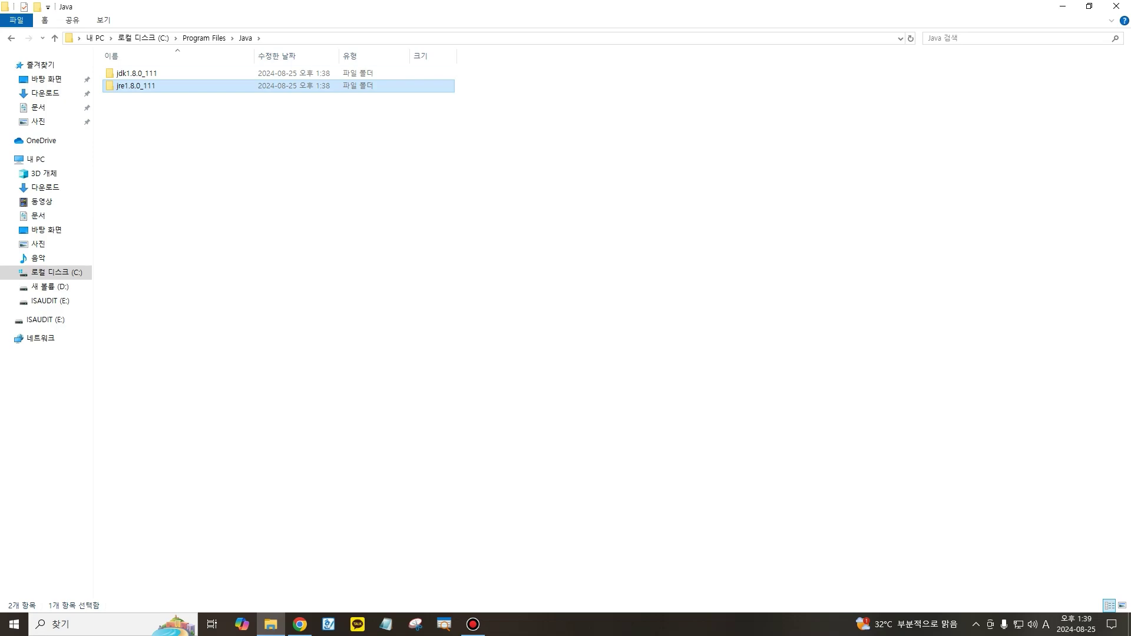
click(265, 177)
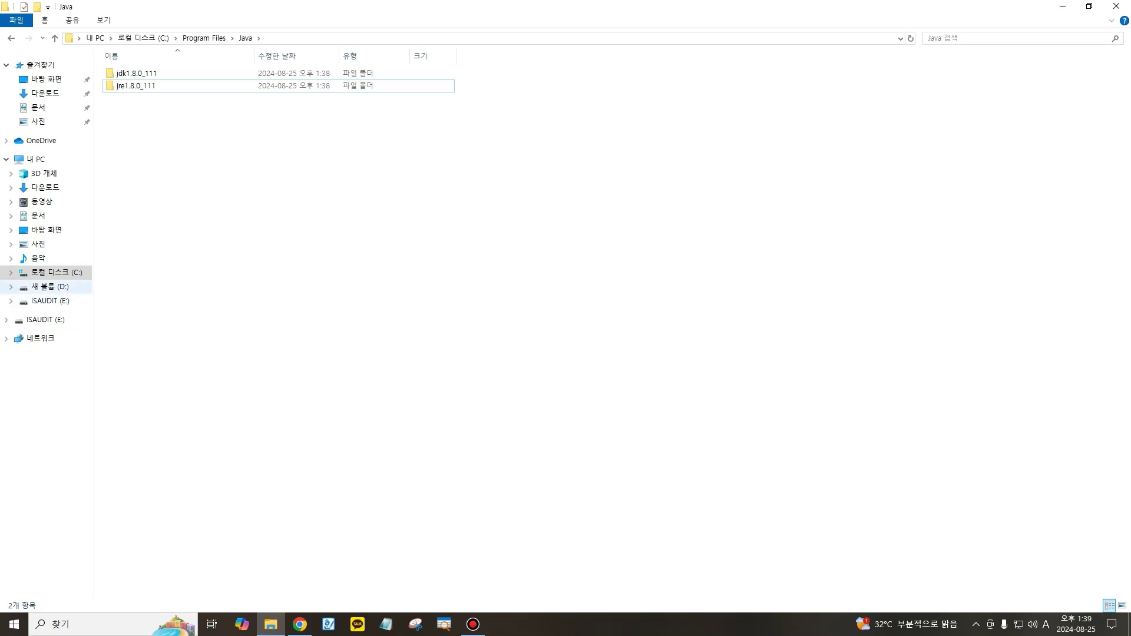
Launch JMeter 5.6.3 by running jmeter.bat from C:\Program Files\apache-jmeter-5.6.3\bin
click(50, 286)
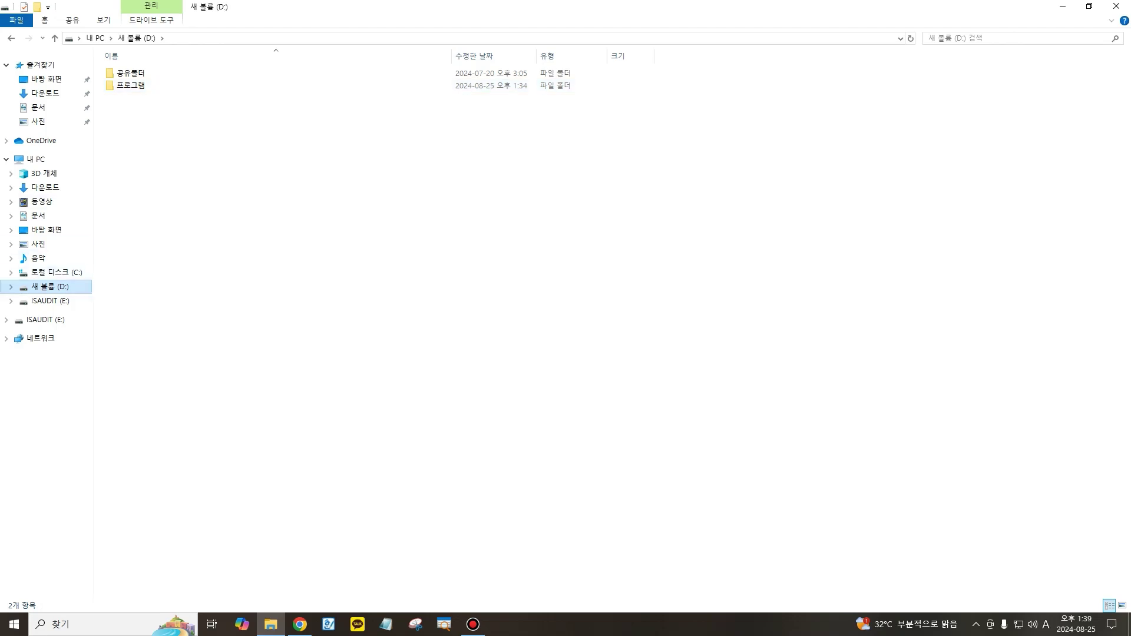
click(56, 272)
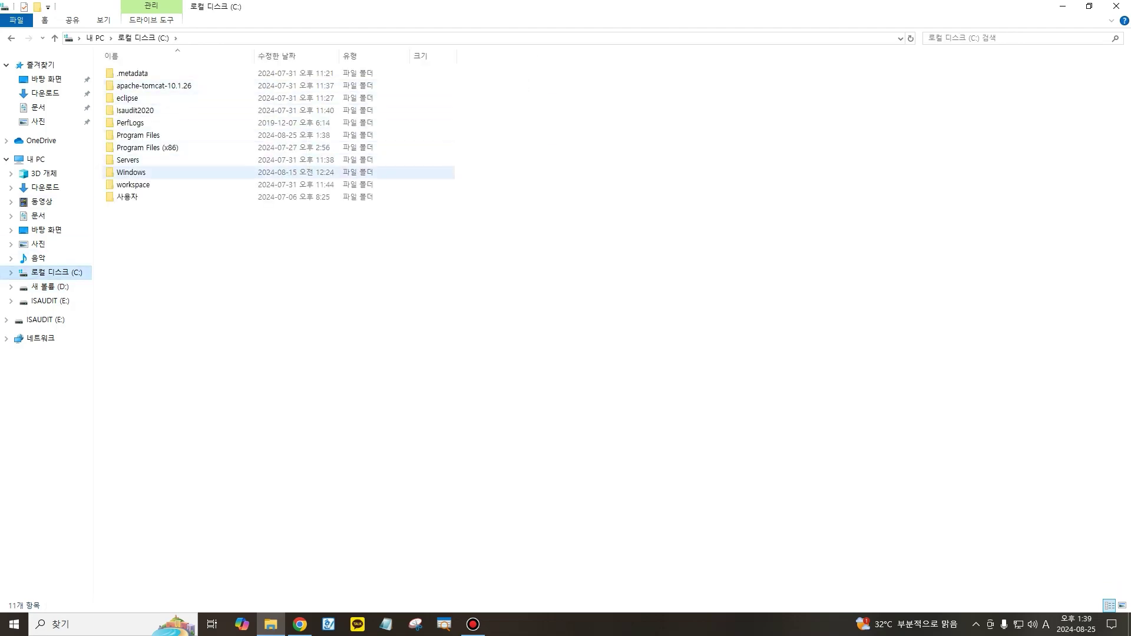
double_click(138, 135)
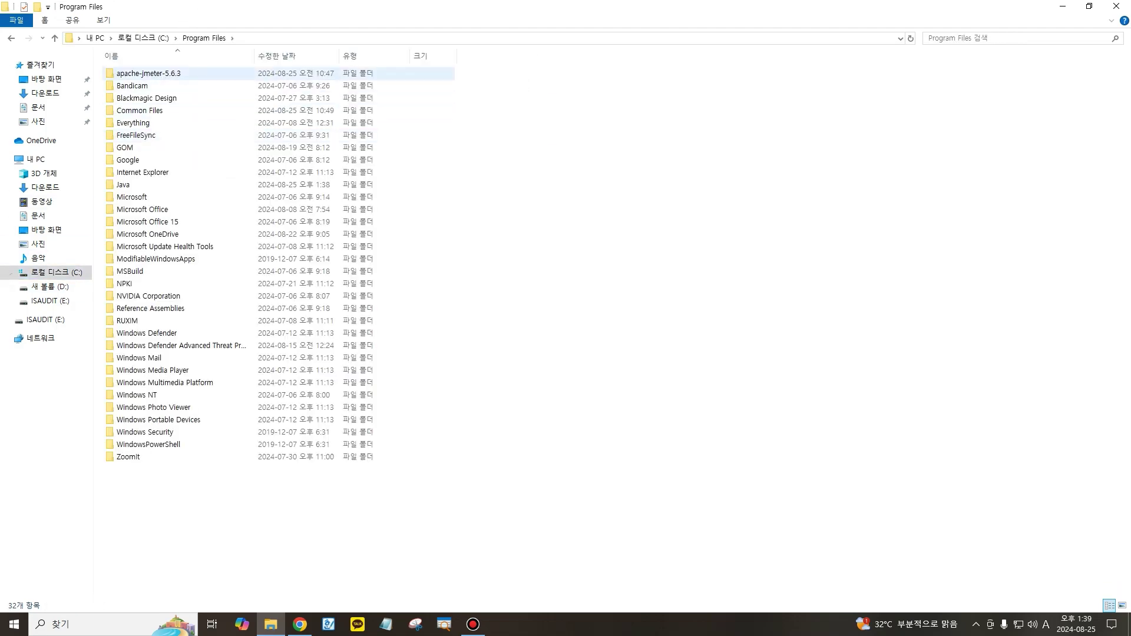
double_click(149, 74)
click(122, 74)
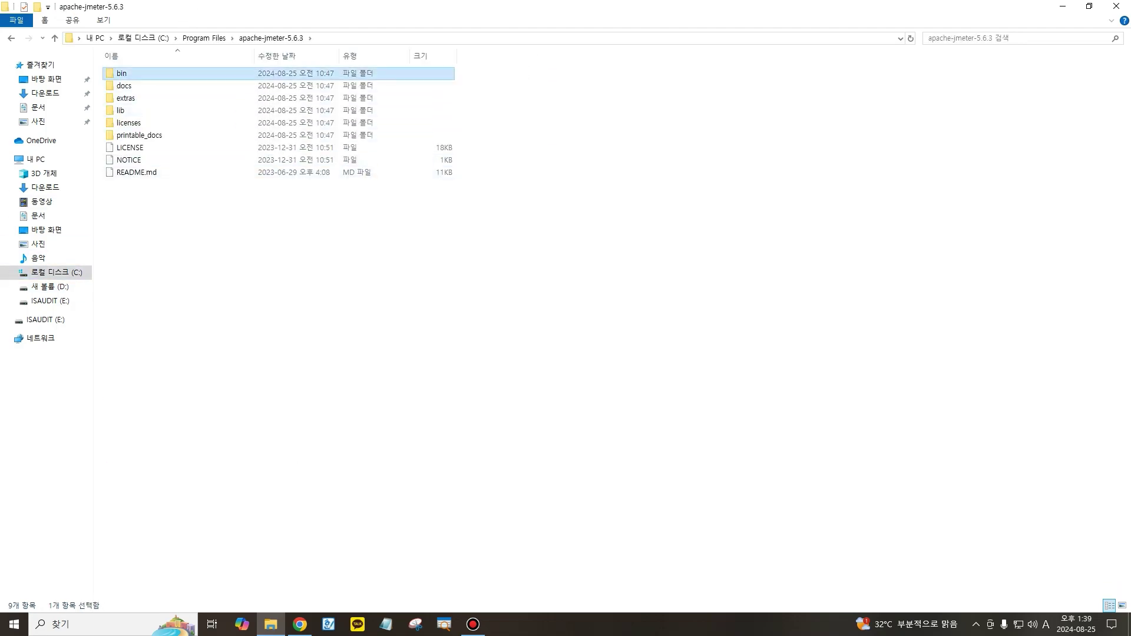
double_click(124, 73)
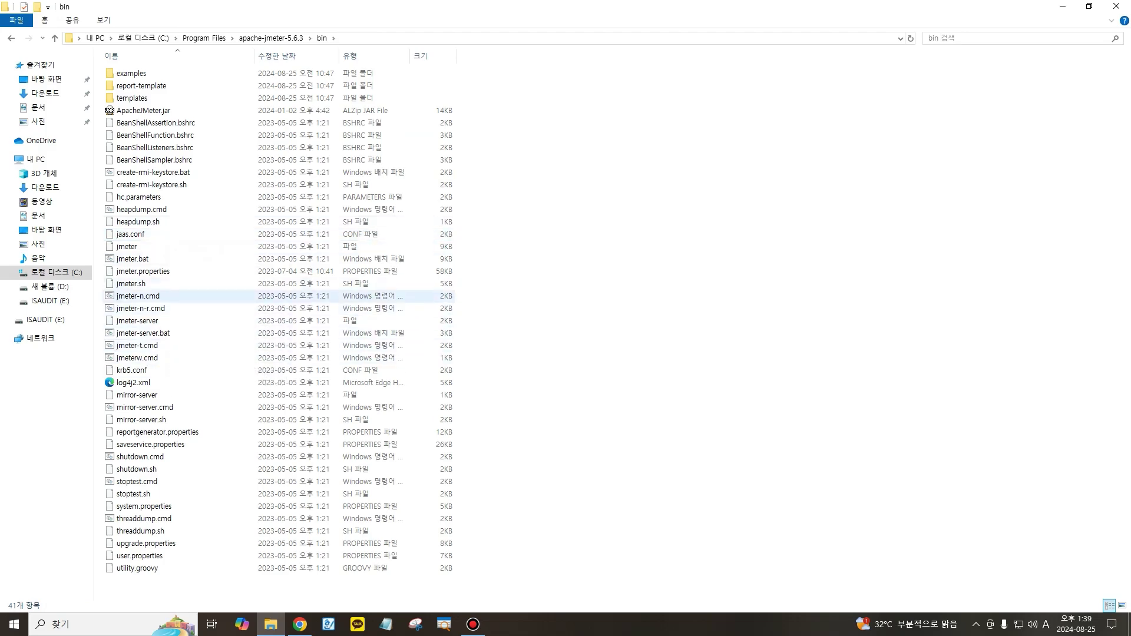
double_click(131, 258)
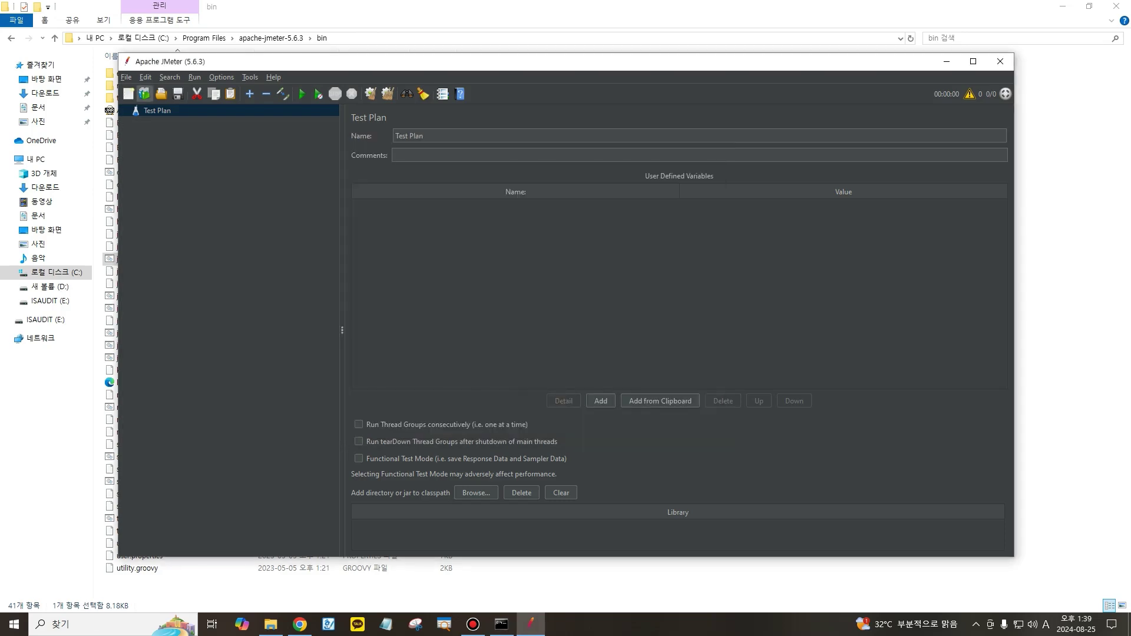
Choose the Recording template for a new test plan and proceed to its parameters
click(144, 94)
click(530, 189)
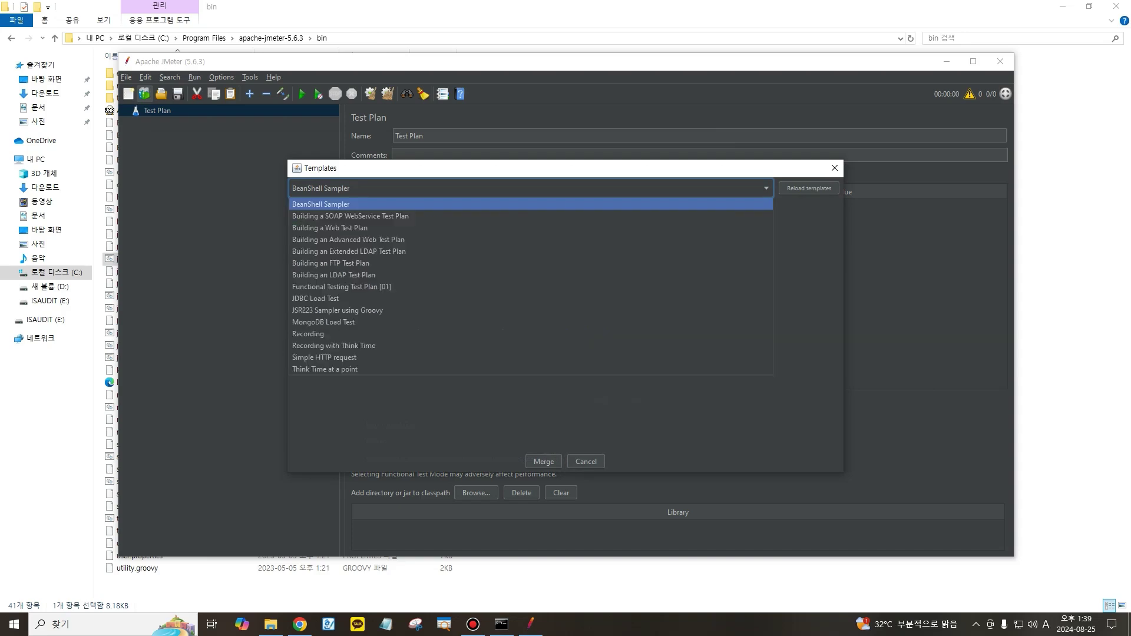
click(530, 345)
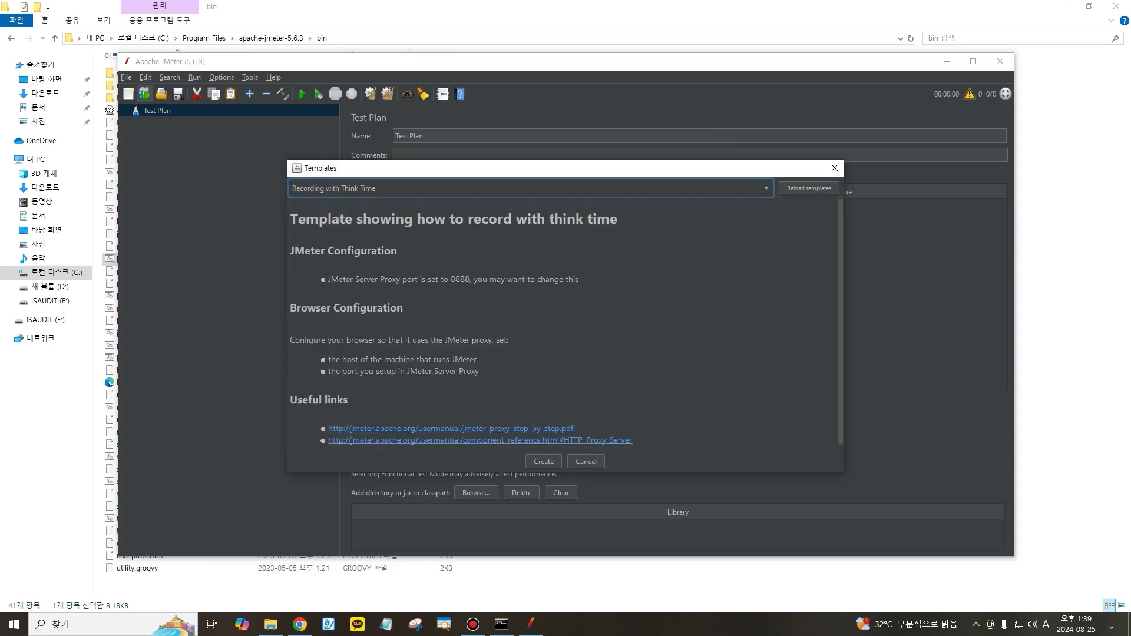
click(530, 188)
click(531, 345)
key(alt+Down)
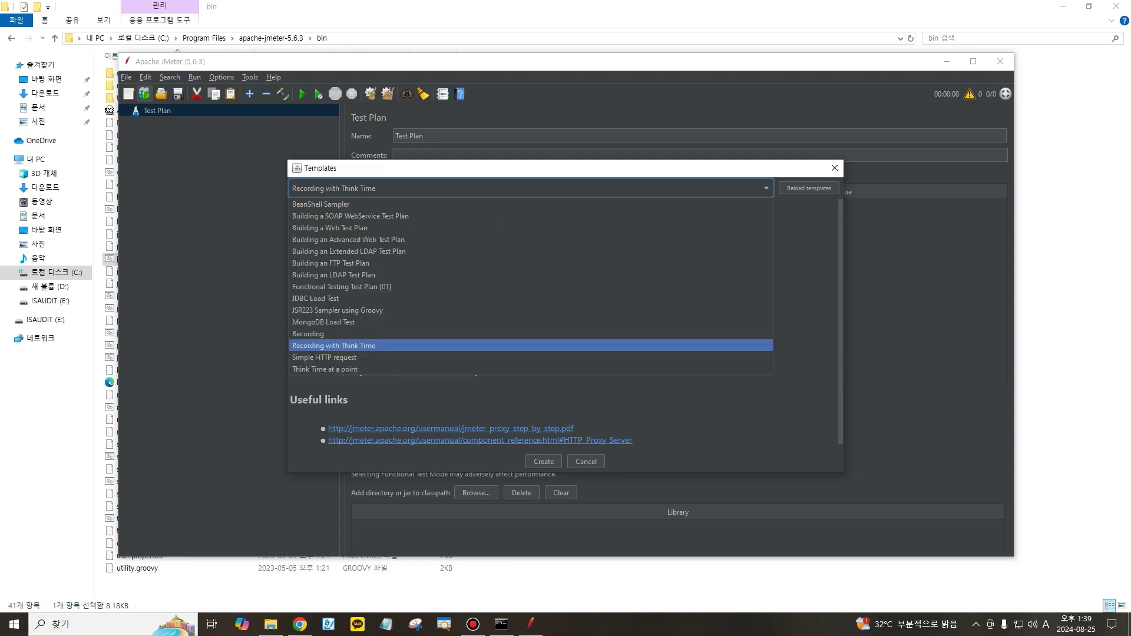
key(Up)
key(Return)
key(Tab)
key(space)
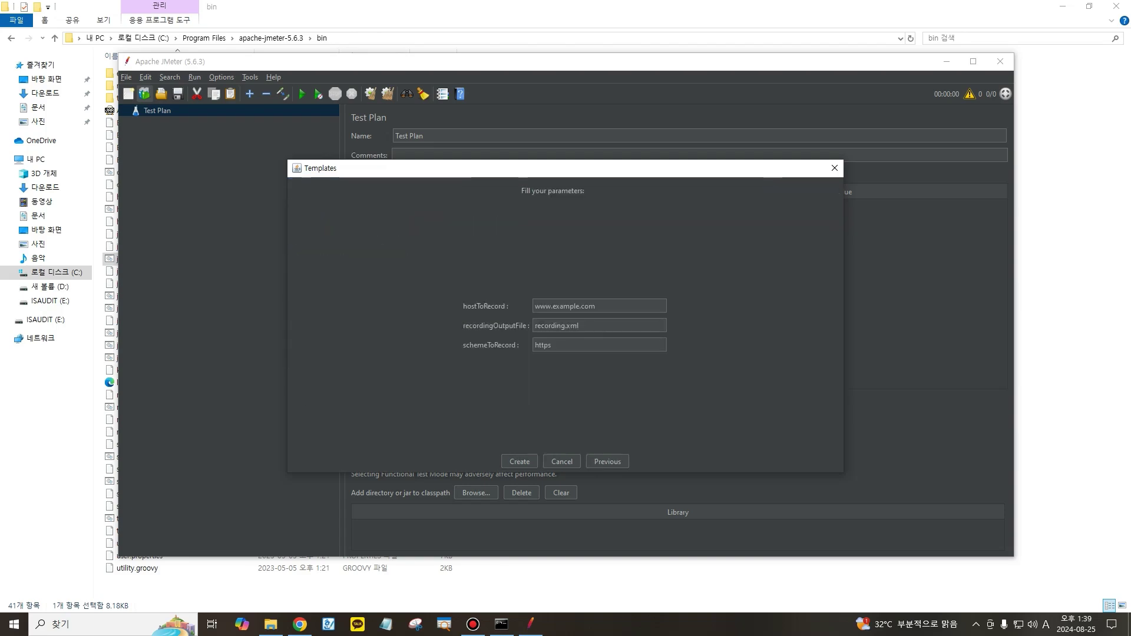
Switch to Chrome, search Google for 안전모아 in a new tab and open the 안전모아 진단모아 site
click(300, 625)
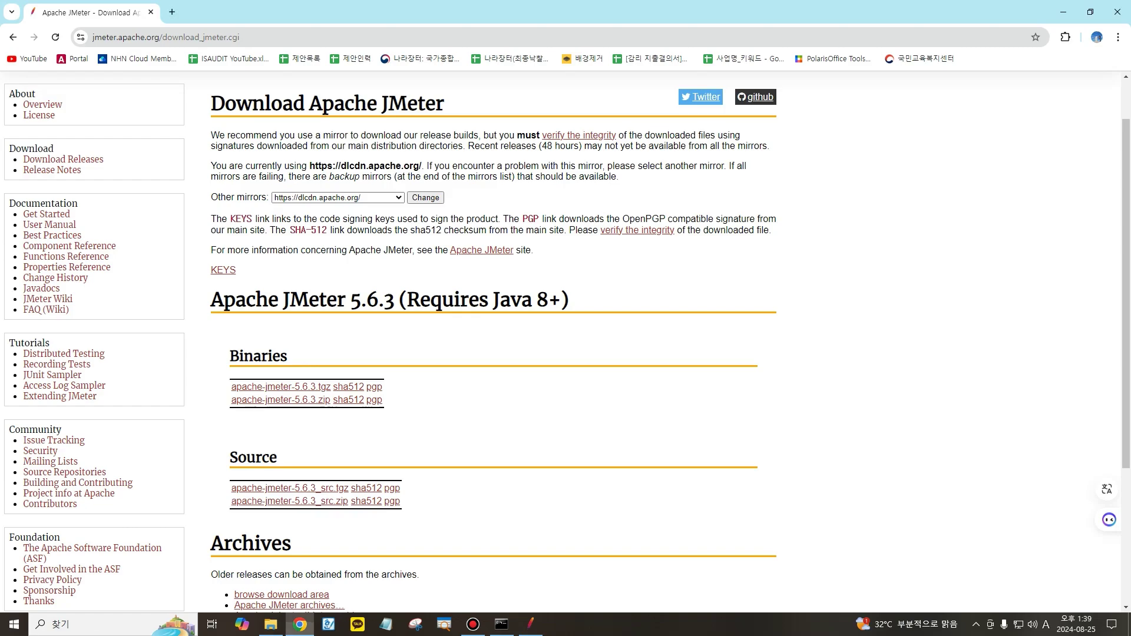
click(171, 11)
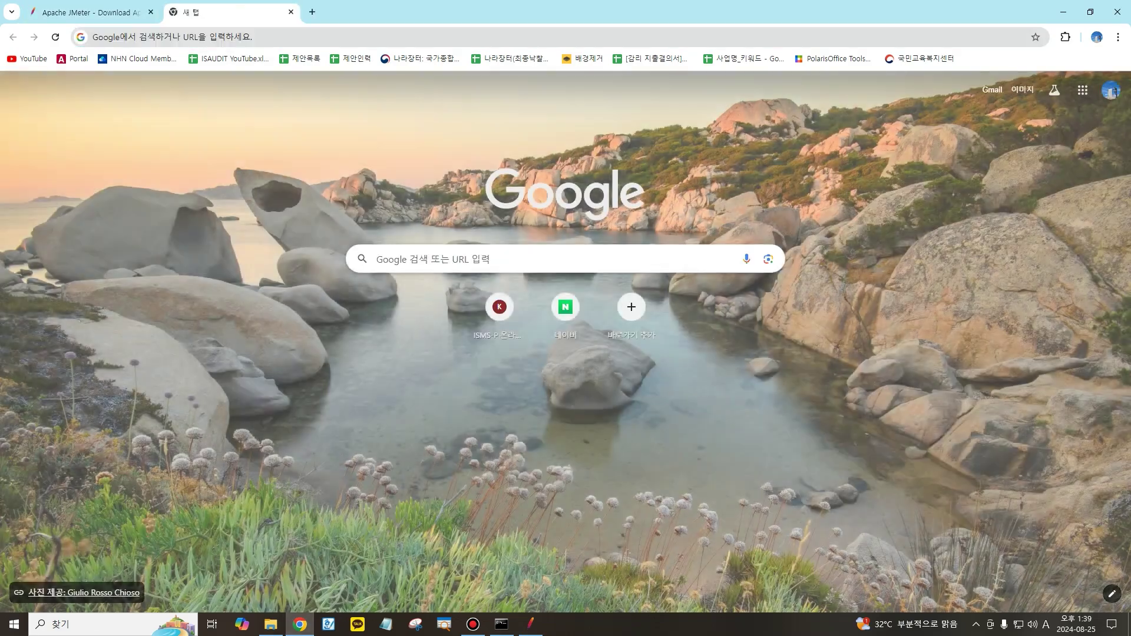
text(안전모아)
key(Return)
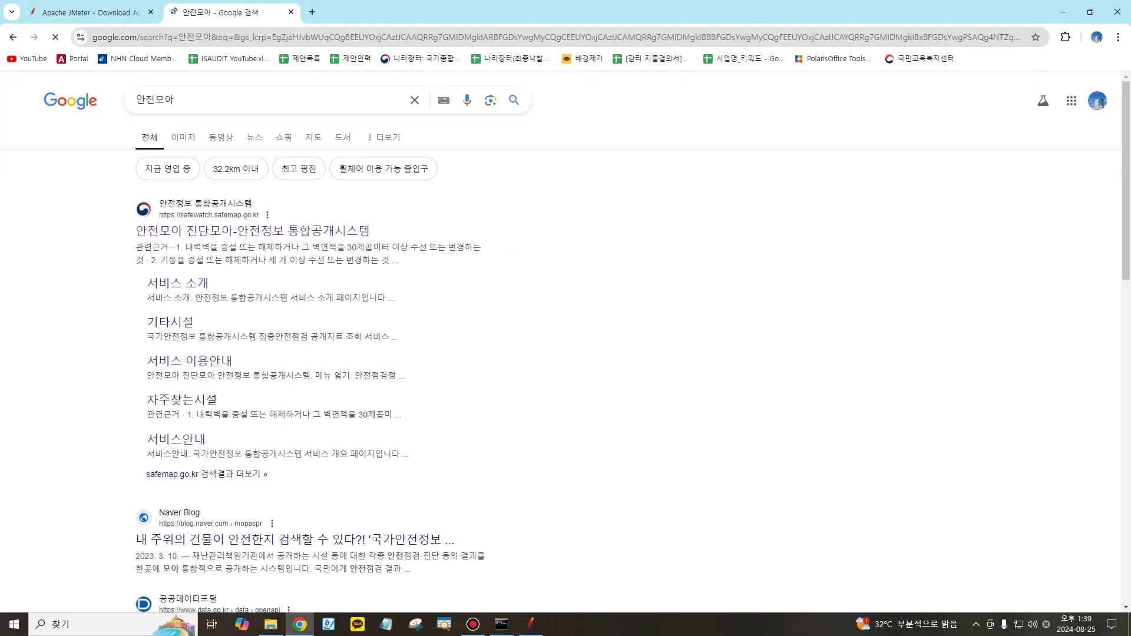
click(253, 231)
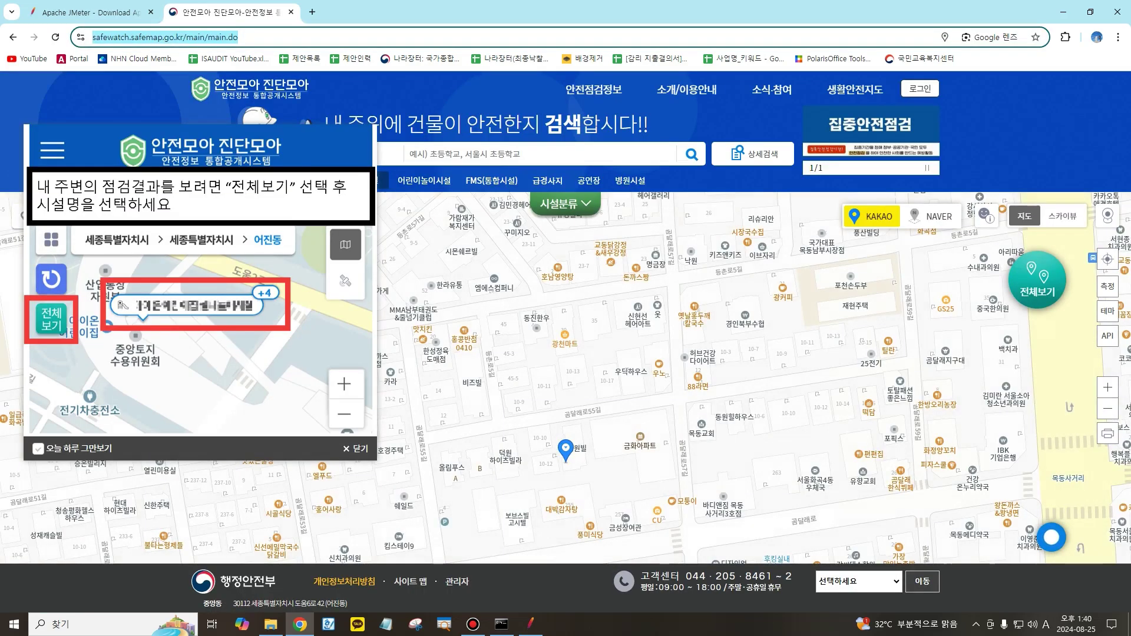
key(alt+Tab)
text(https://safewatch.safemap.go.kr/main/main.do)
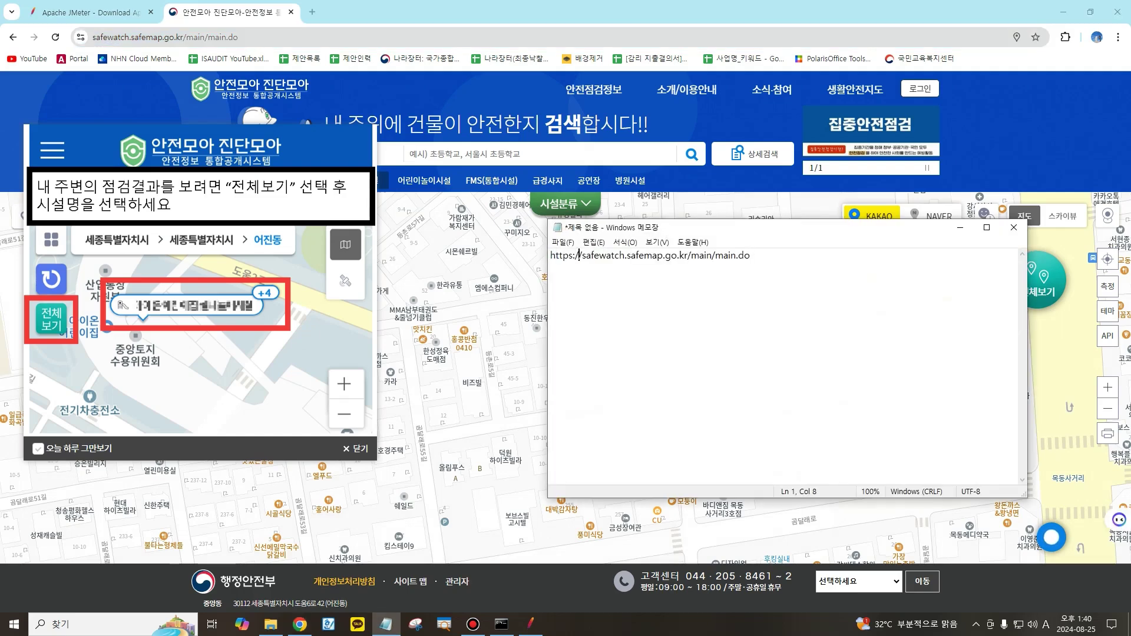
drag(580, 255, 688, 256)
key(ctrl+c)
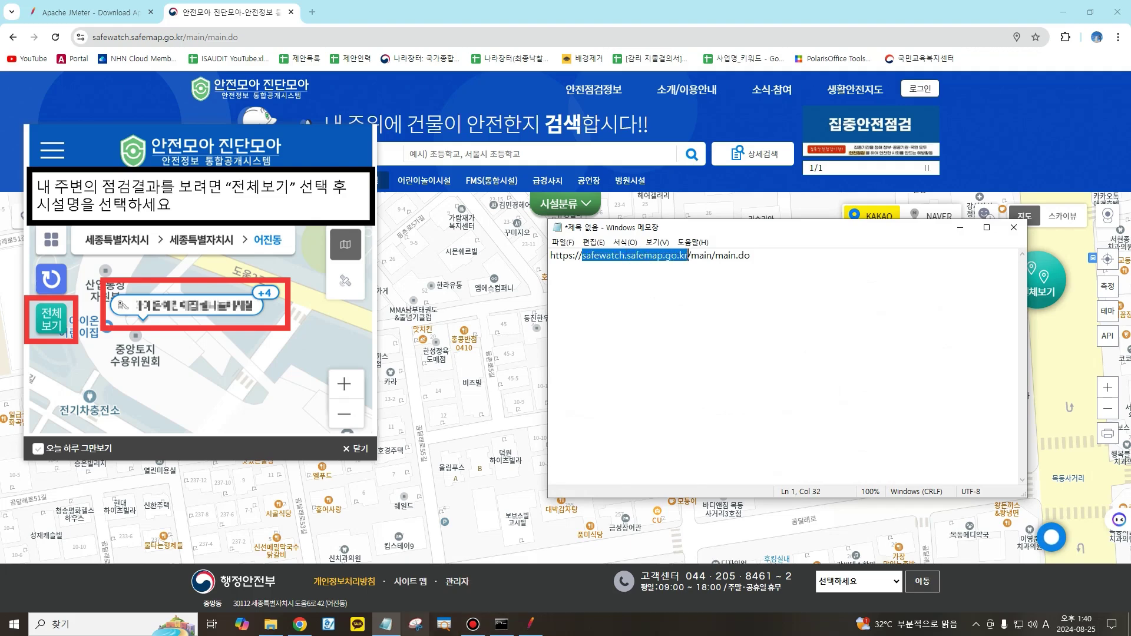
Switch back to JMeter, set hostToRecord to safewatch.safemap.go.kr and create the test plan from the Recording template
click(531, 625)
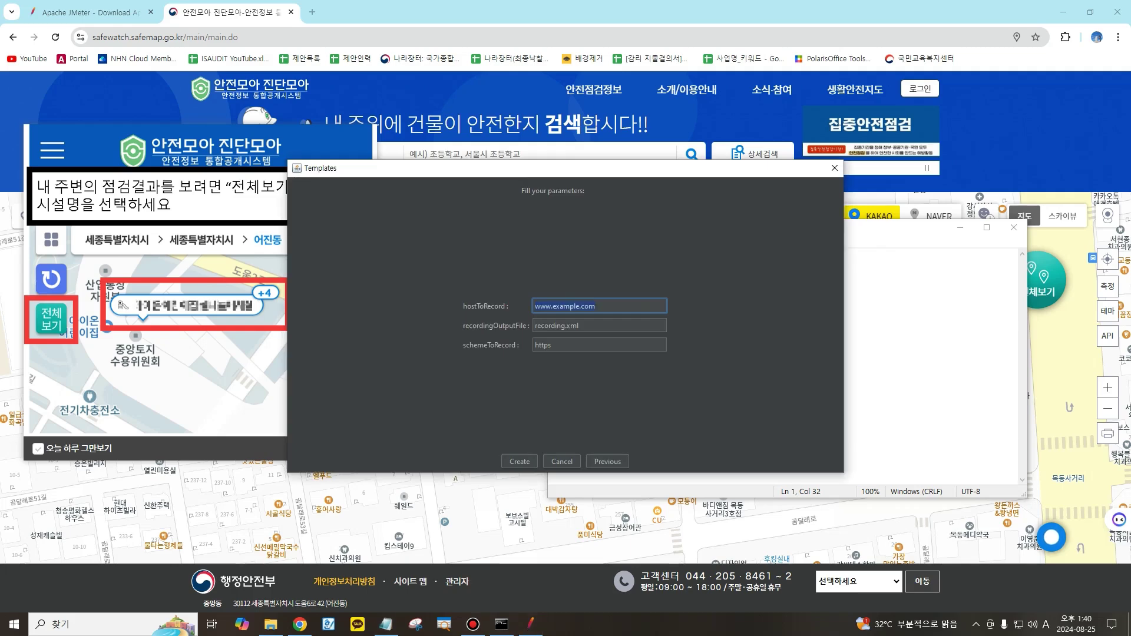
key(ctrl+v)
click(520, 462)
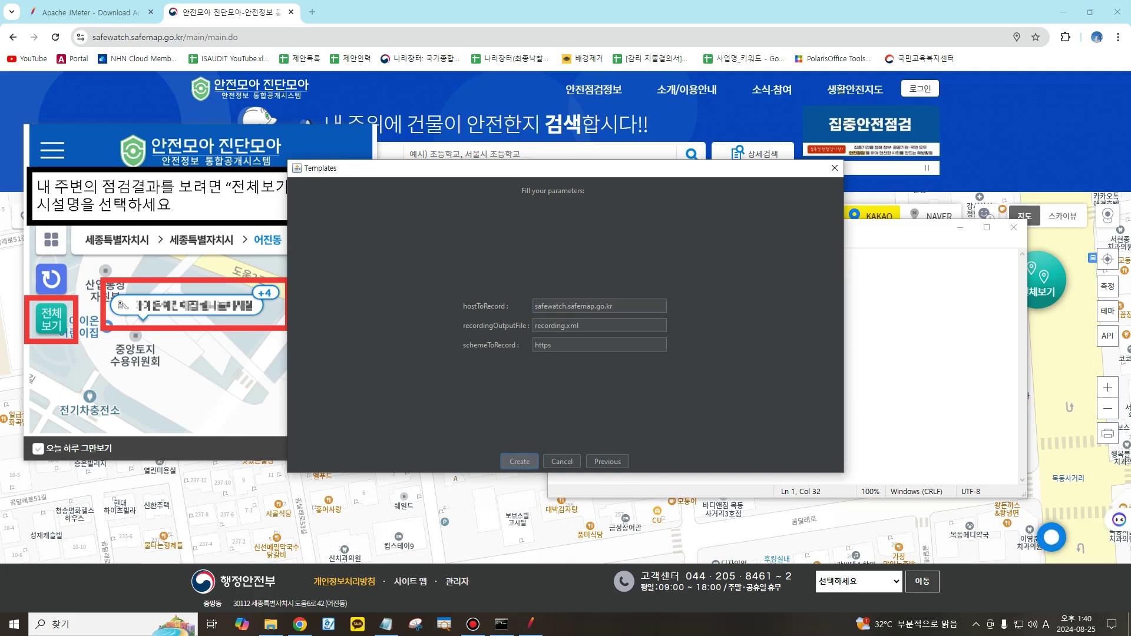
key(Return)
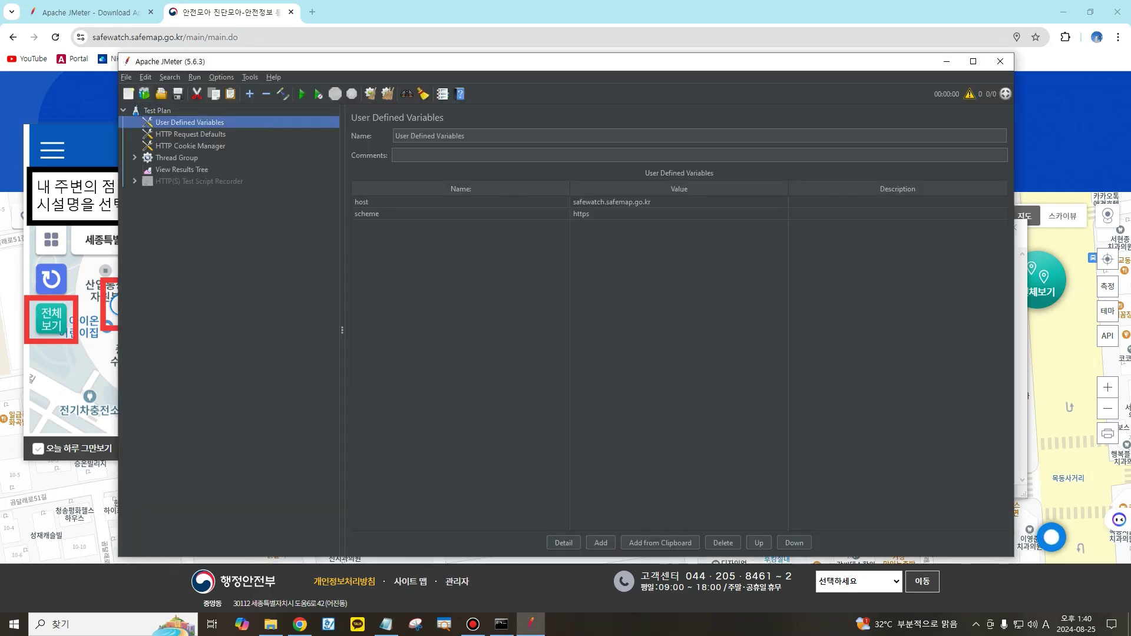
Maximize the JMeter 5.6.3 window, expand the HTTP(S) Test Script Recorder and try twice to start it on port 8888
click(1064, 11)
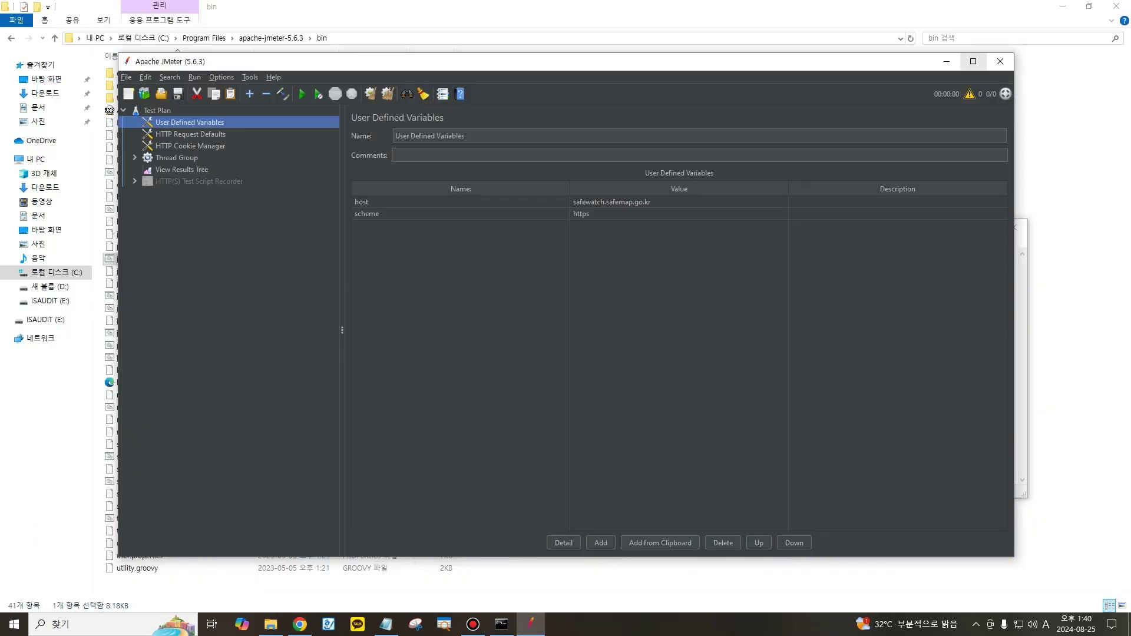
click(973, 62)
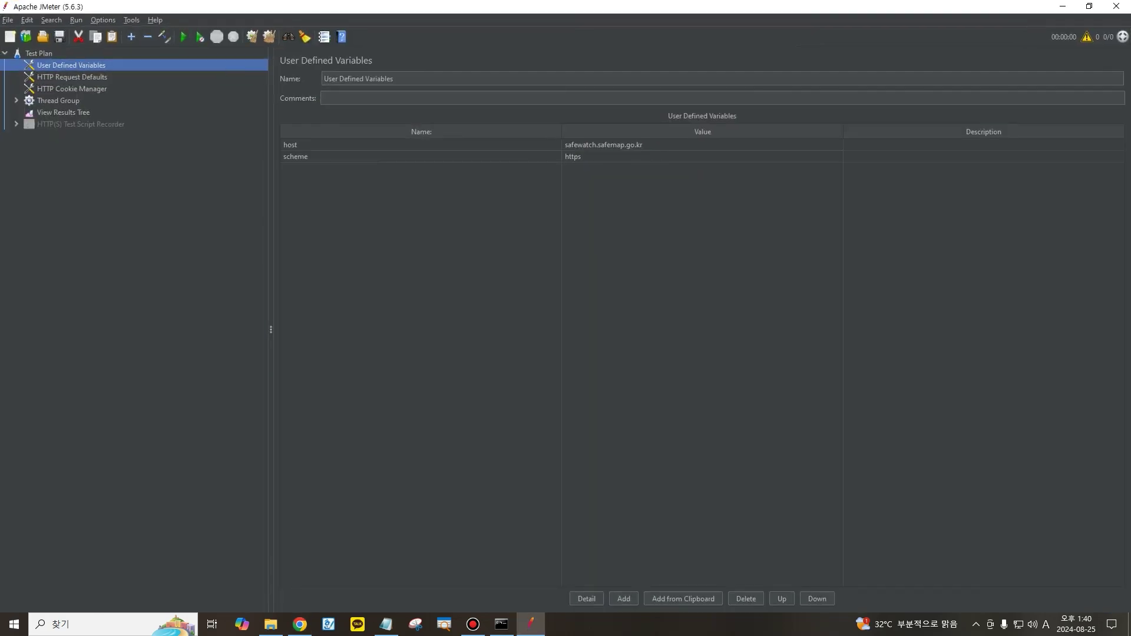
click(16, 125)
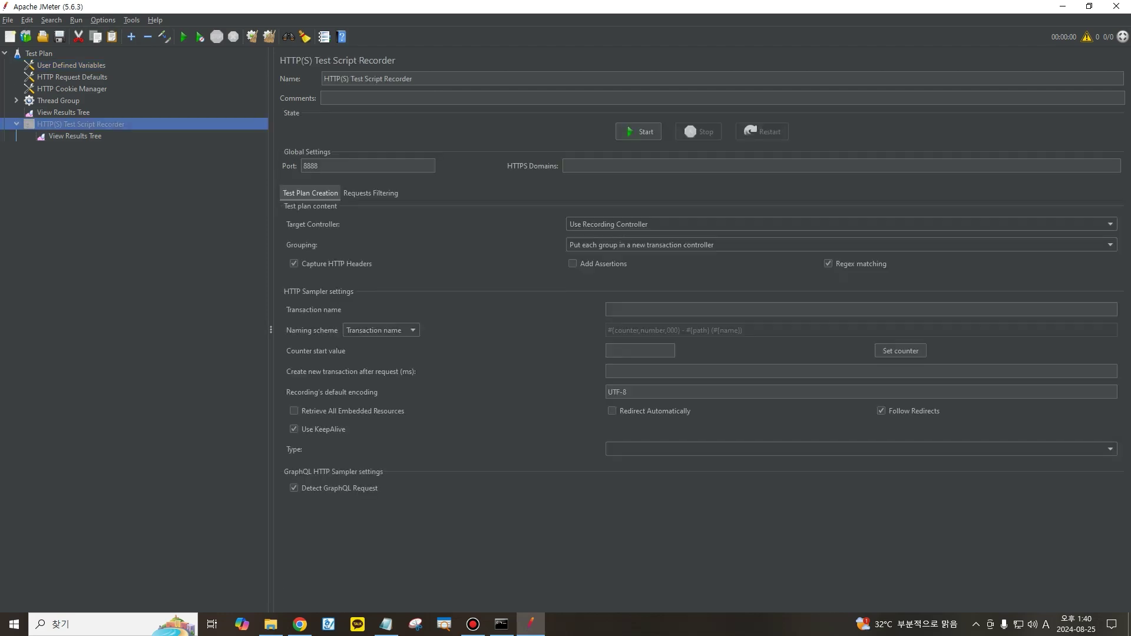
click(639, 132)
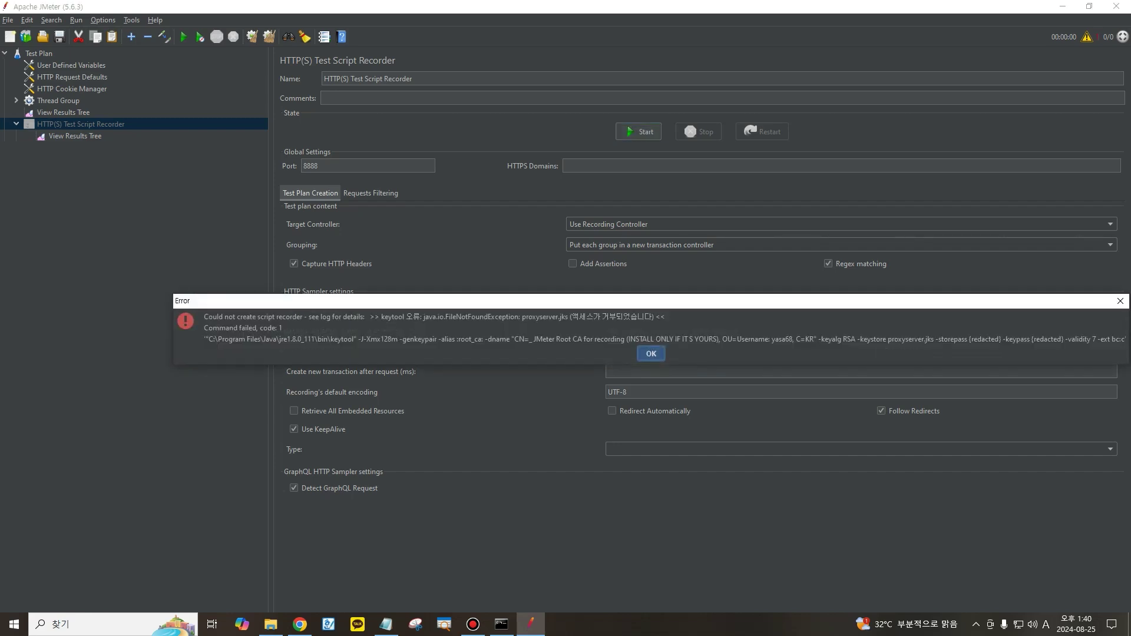
key(Return)
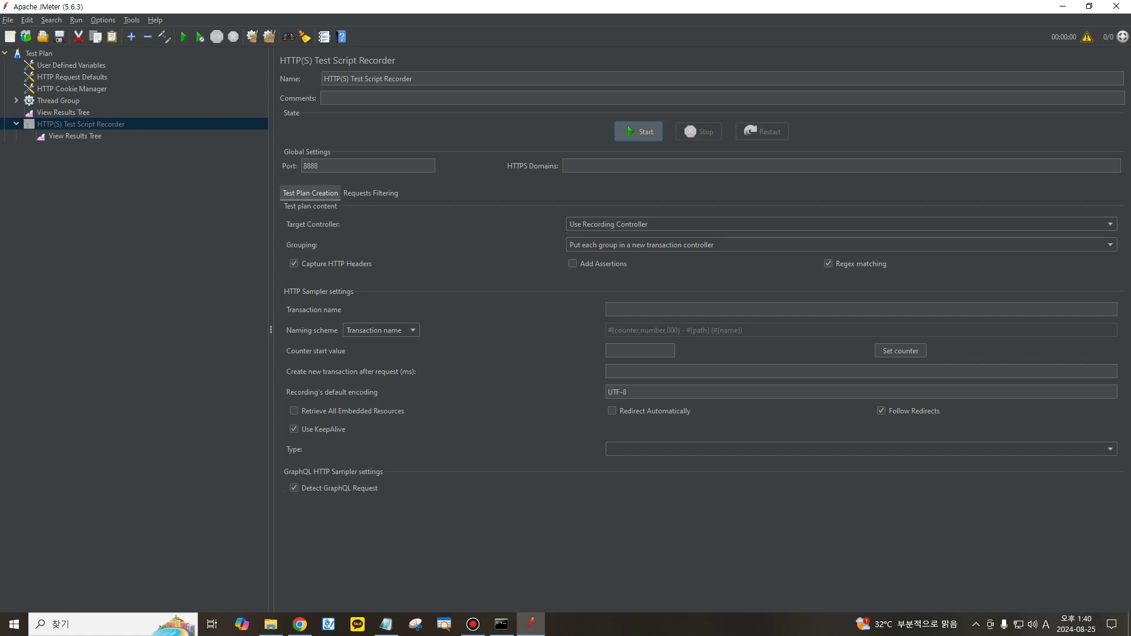
click(639, 131)
click(651, 353)
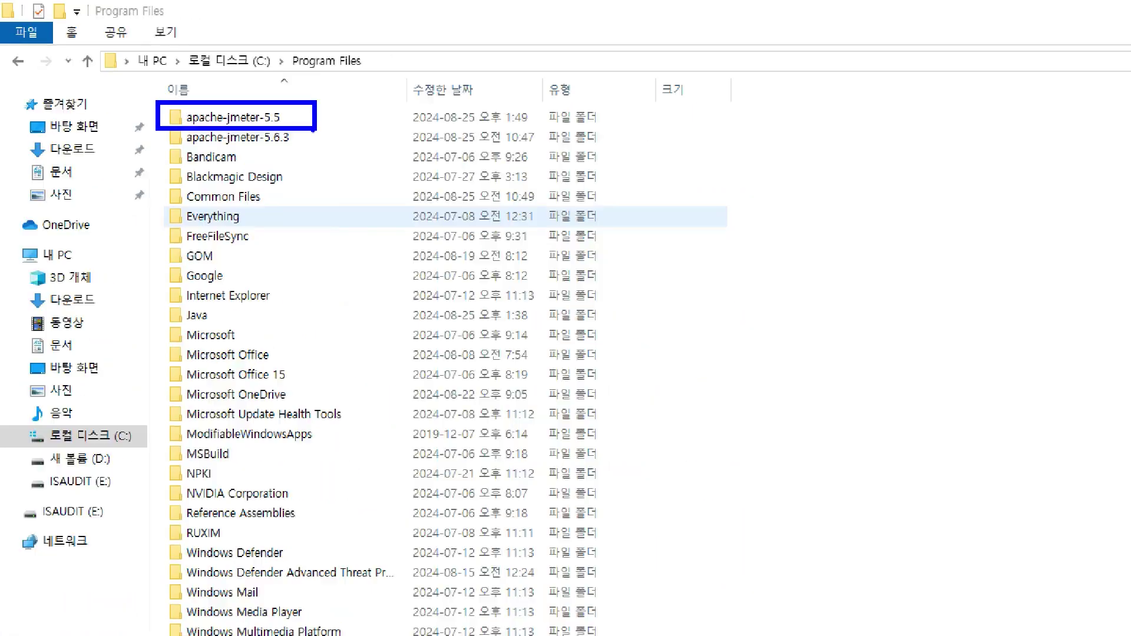
Launch JMeter 5.5 by running jmeter.bat from C:\Program Files\apache-jmeter-5.5\bin and bring its window to the front
double_click(234, 118)
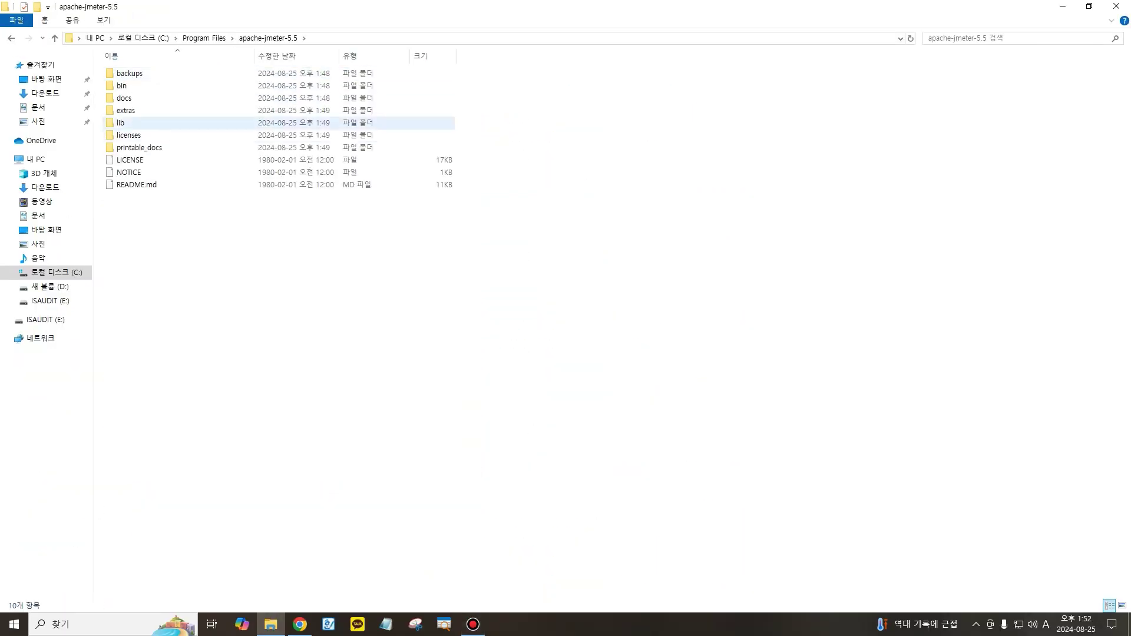
double_click(121, 85)
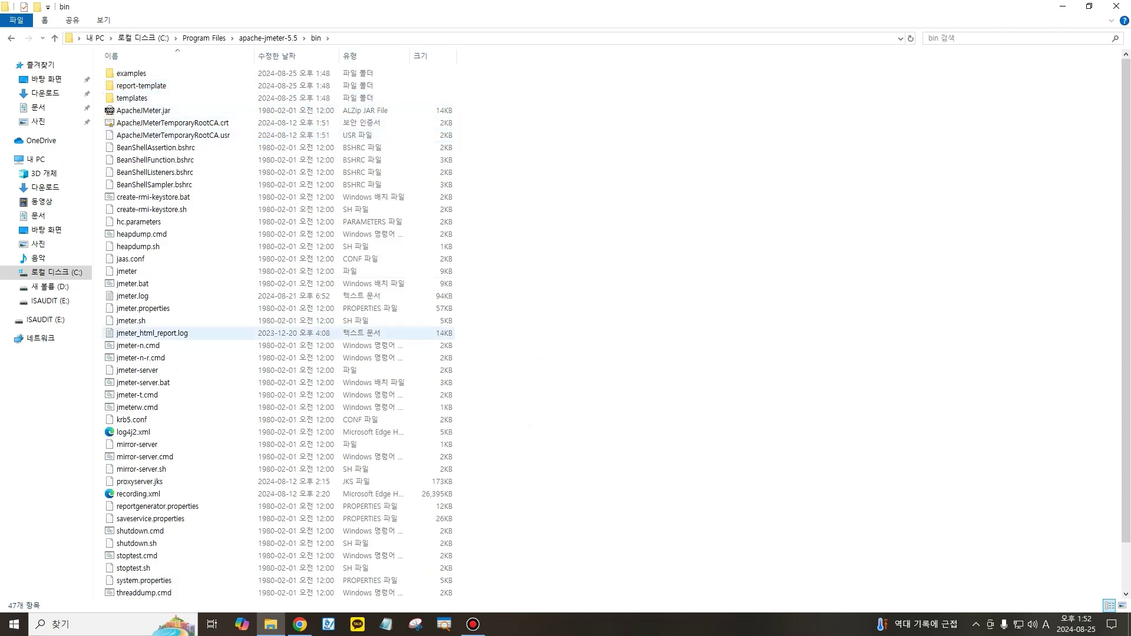
double_click(133, 283)
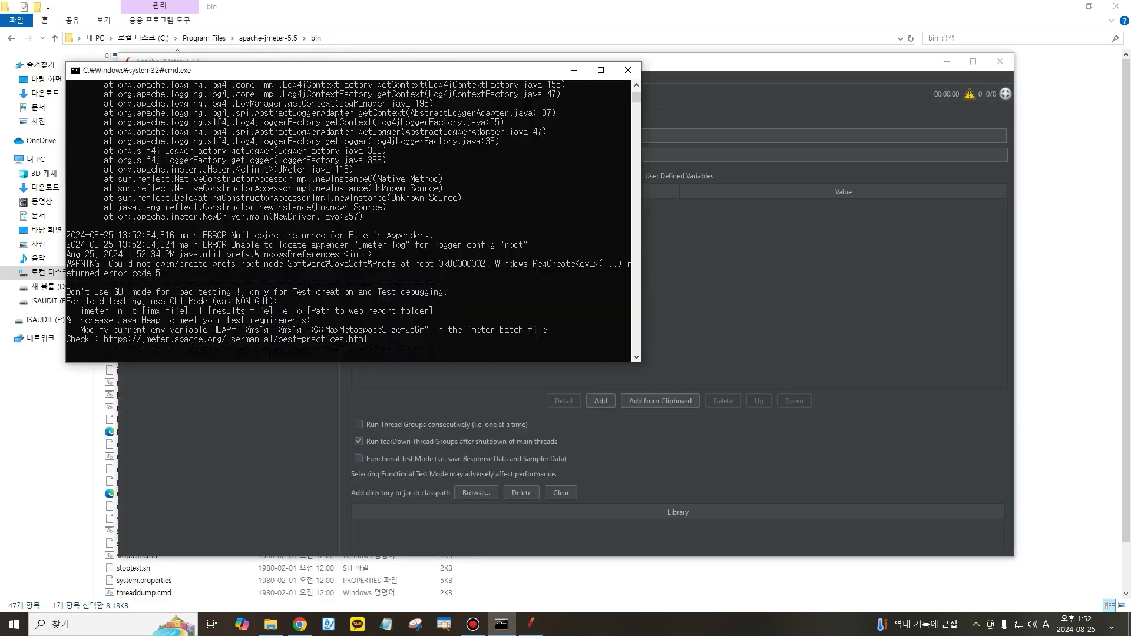
click(236, 436)
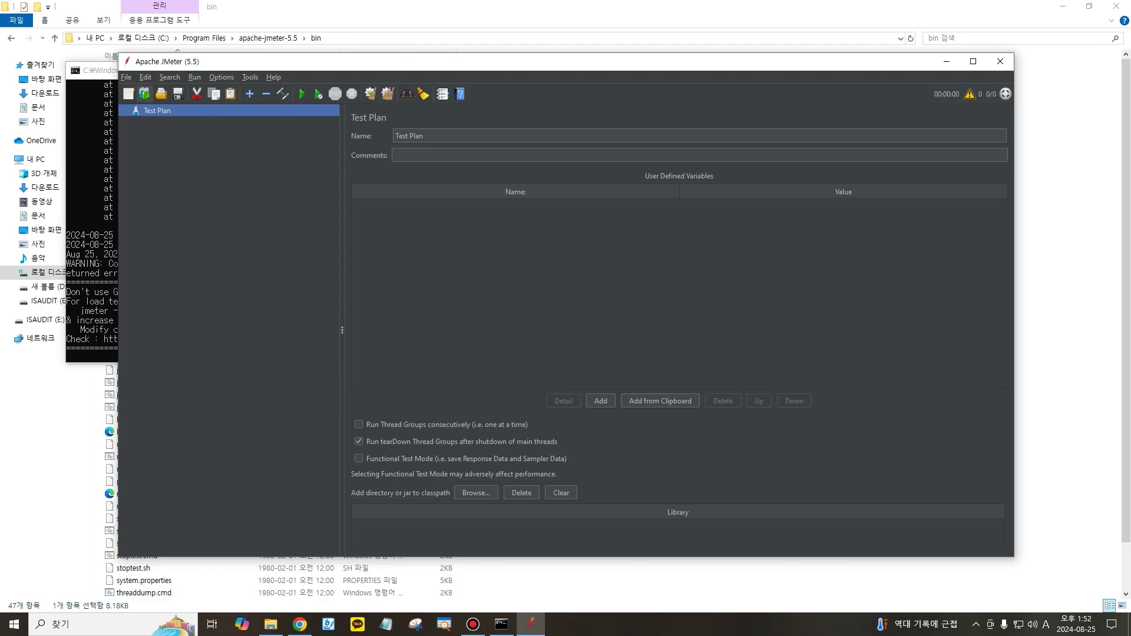
click(144, 94)
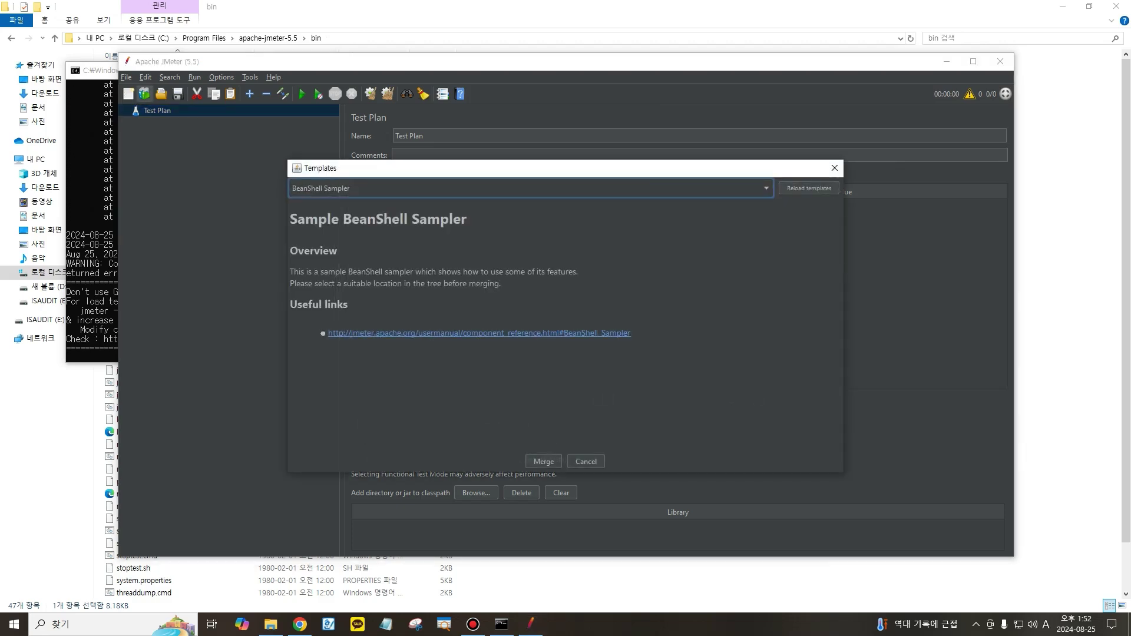
click(530, 189)
click(330, 333)
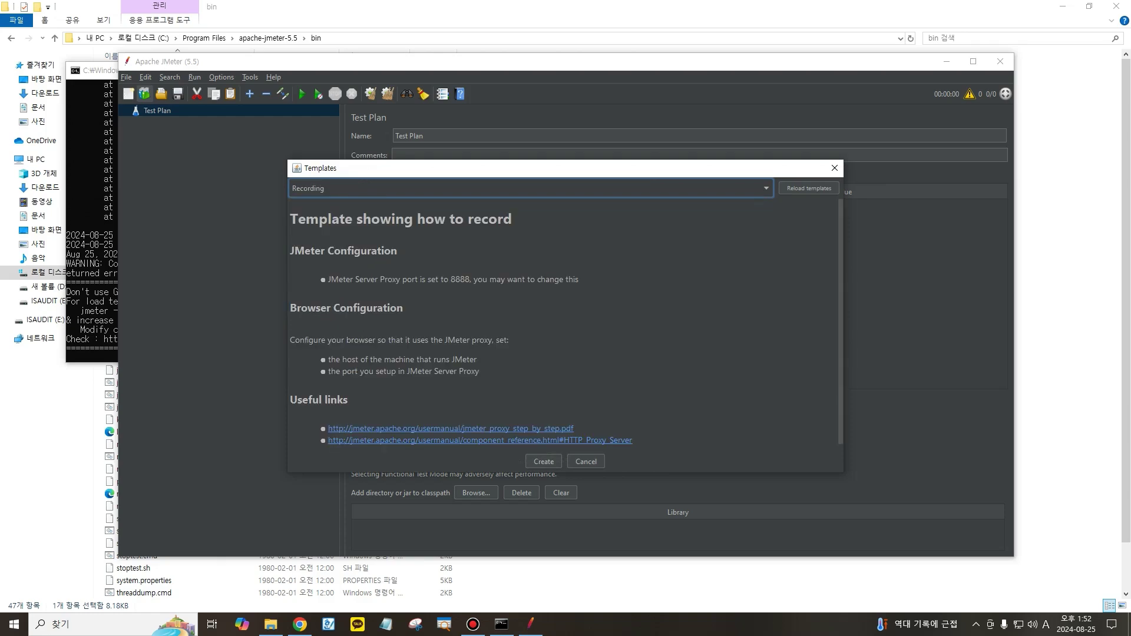
click(543, 462)
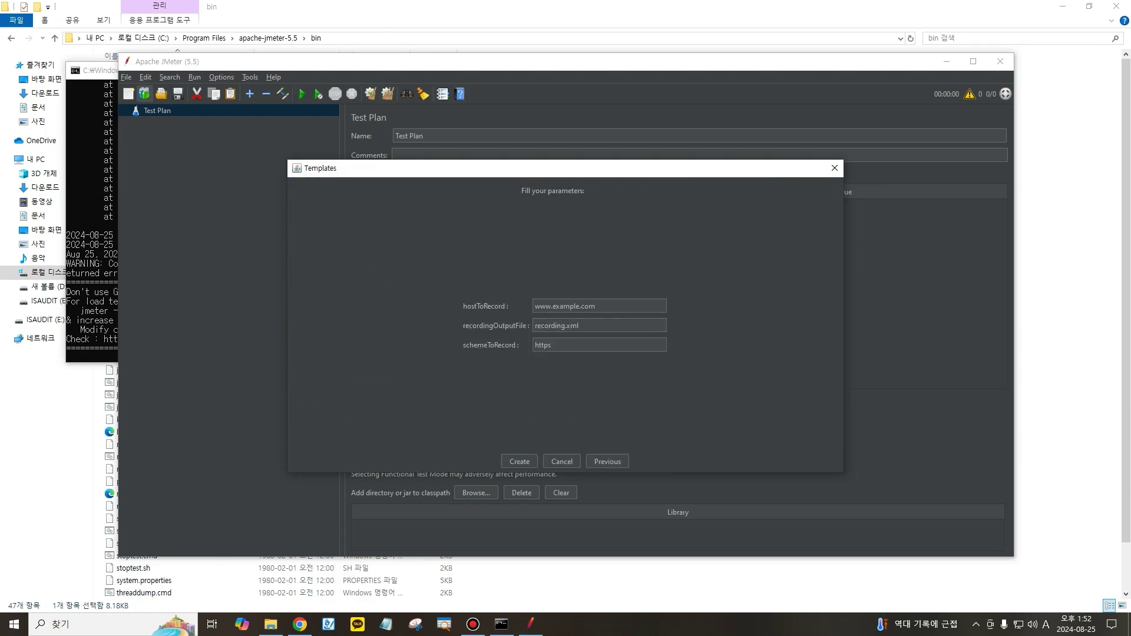
click(519, 462)
key(Return)
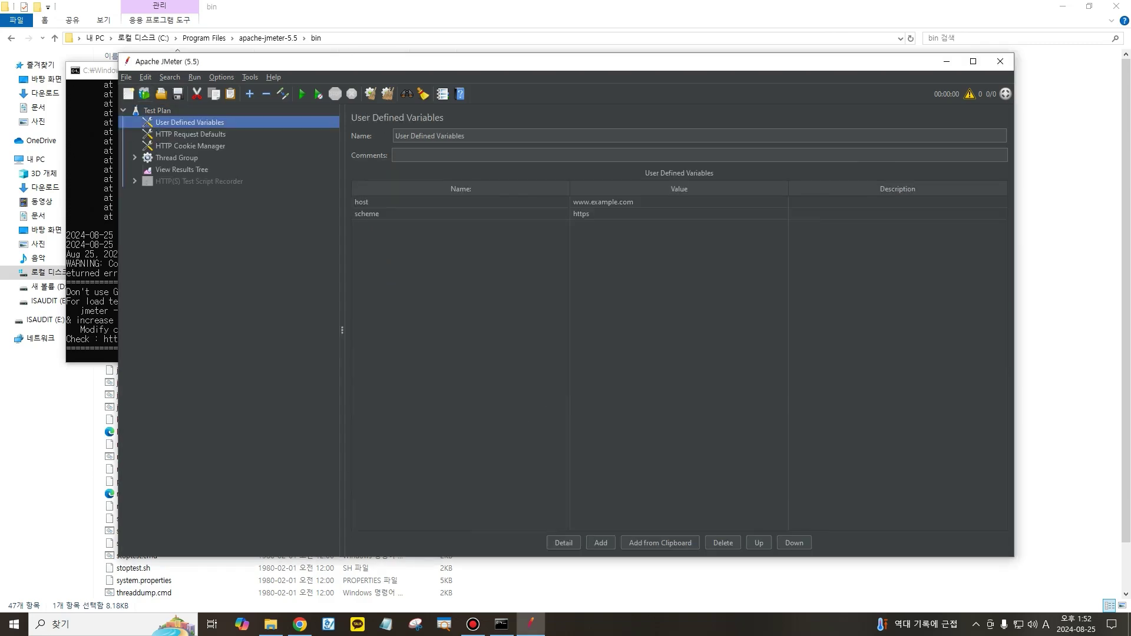
Try to start the HTTP(S) Test Script Recorder on port 8888 in JMeter 5.5
click(199, 182)
click(613, 190)
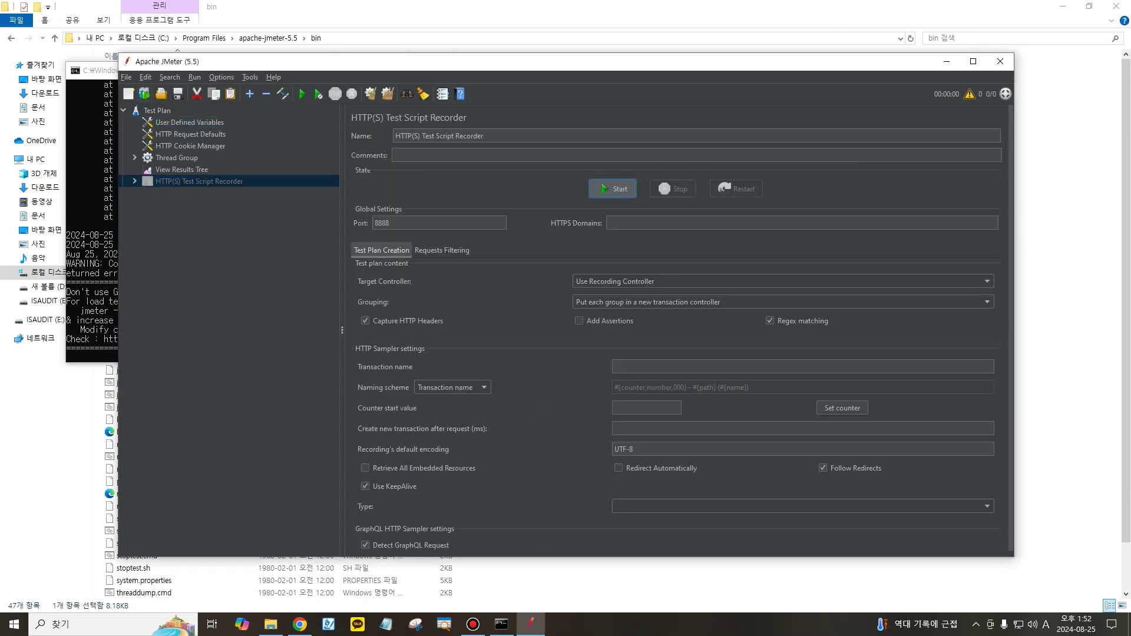
key(space)
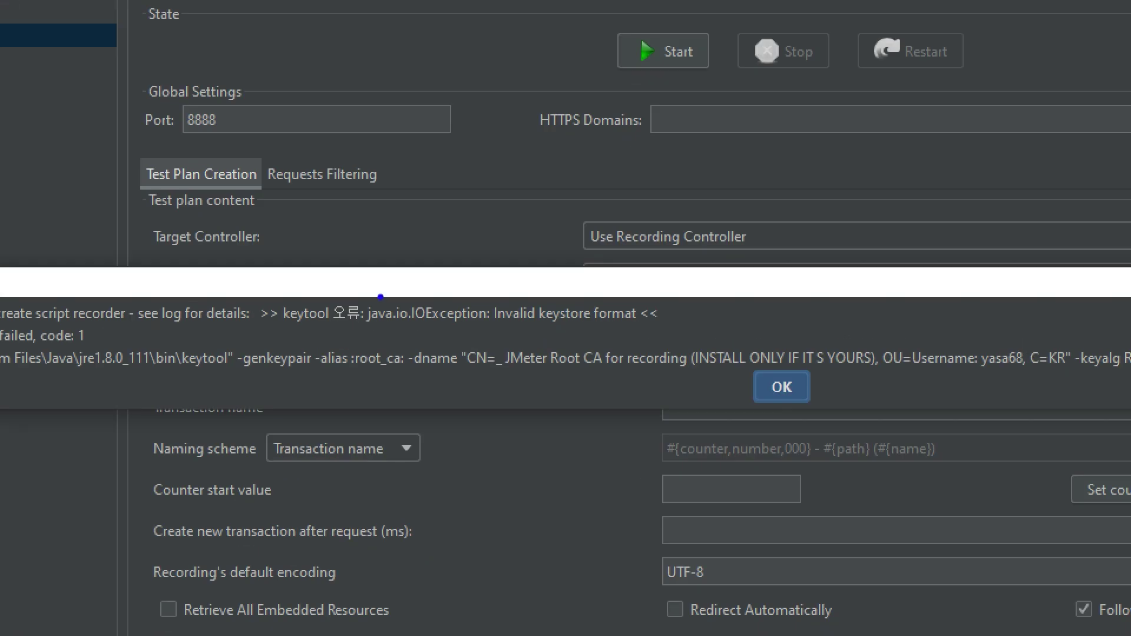
Examine the keytool exception in the script recorder's error dialog, dismiss it, and close JMeter 5.5 without saving the test plan
mouse_move(365, 289)
mouse_down()
mouse_move(543, 342)
mouse_move(666, 343)
mouse_up()
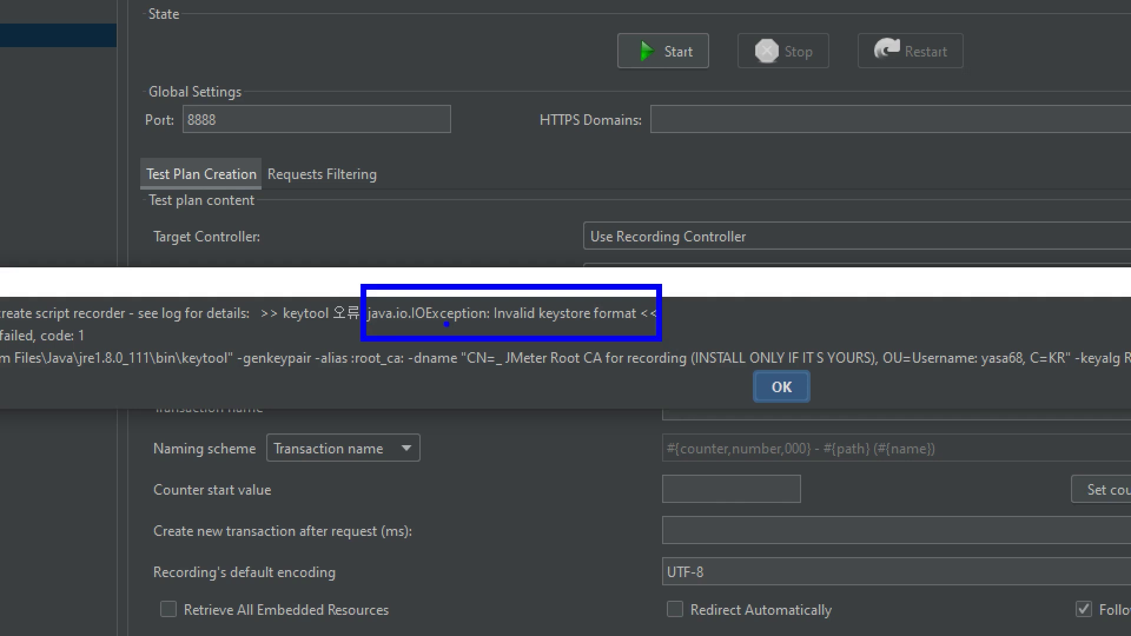
mouse_move(433, 326)
mouse_down()
mouse_move(393, 314)
mouse_move(443, 298)
mouse_move(439, 323)
mouse_up()
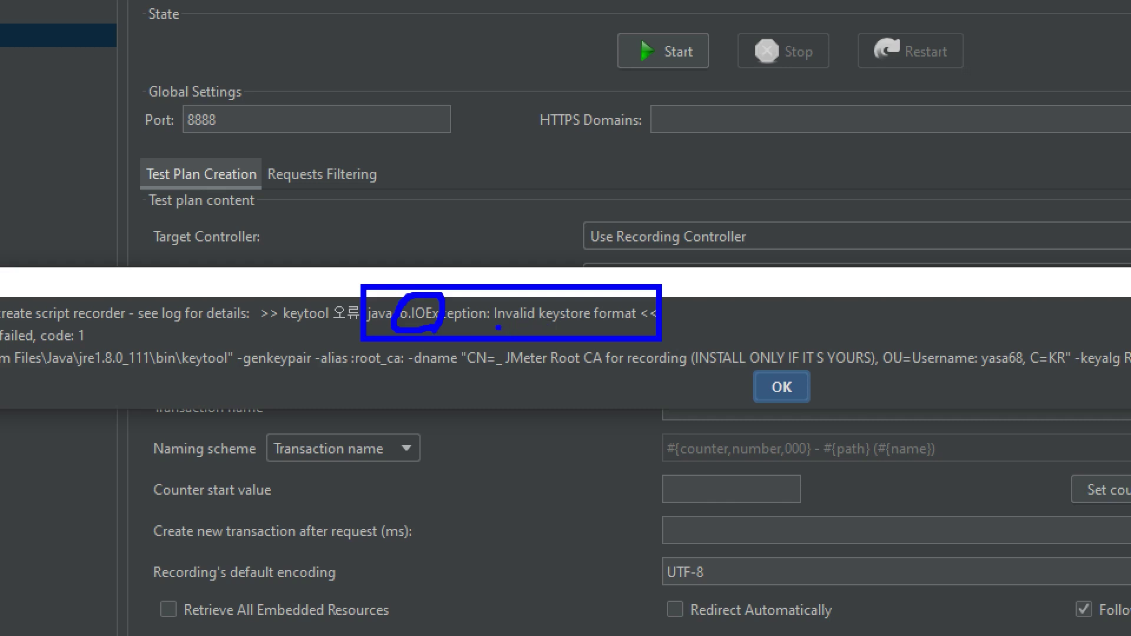
drag(554, 321, 601, 326)
mouse_move(595, 135)
mouse_down()
mouse_move(557, 150)
mouse_move(628, 85)
mouse_move(571, 162)
mouse_up()
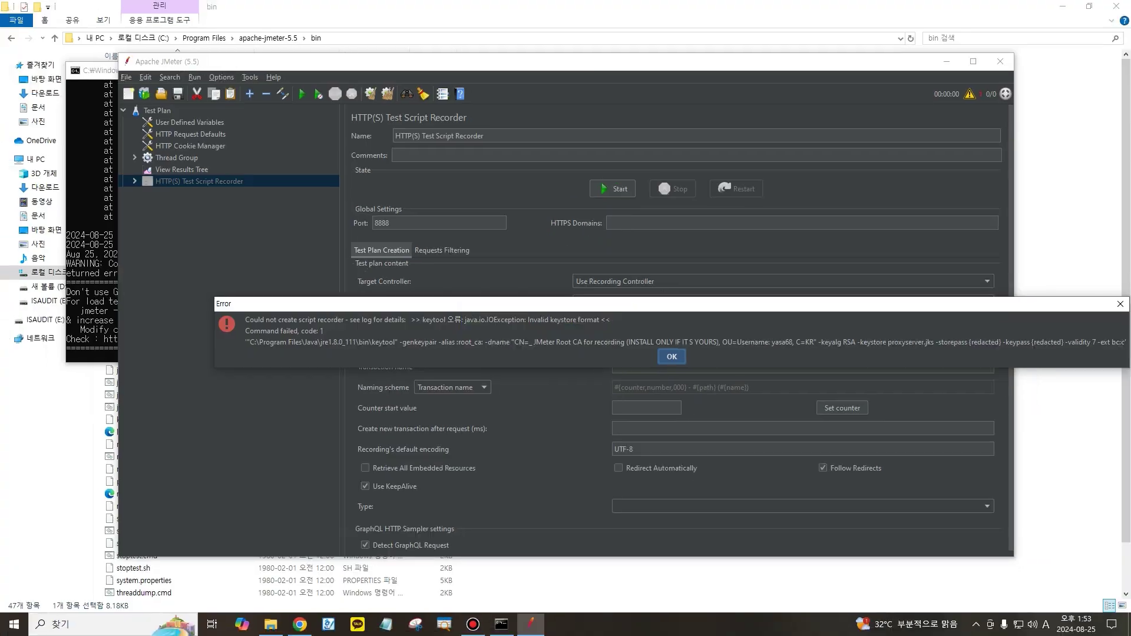
key(Return)
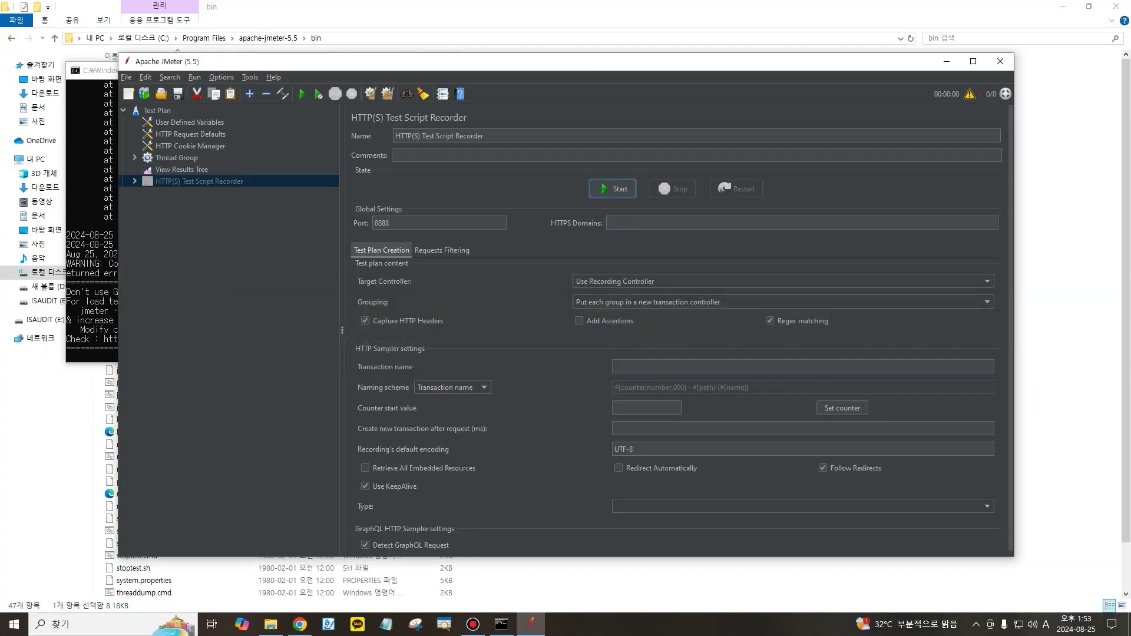
click(1000, 61)
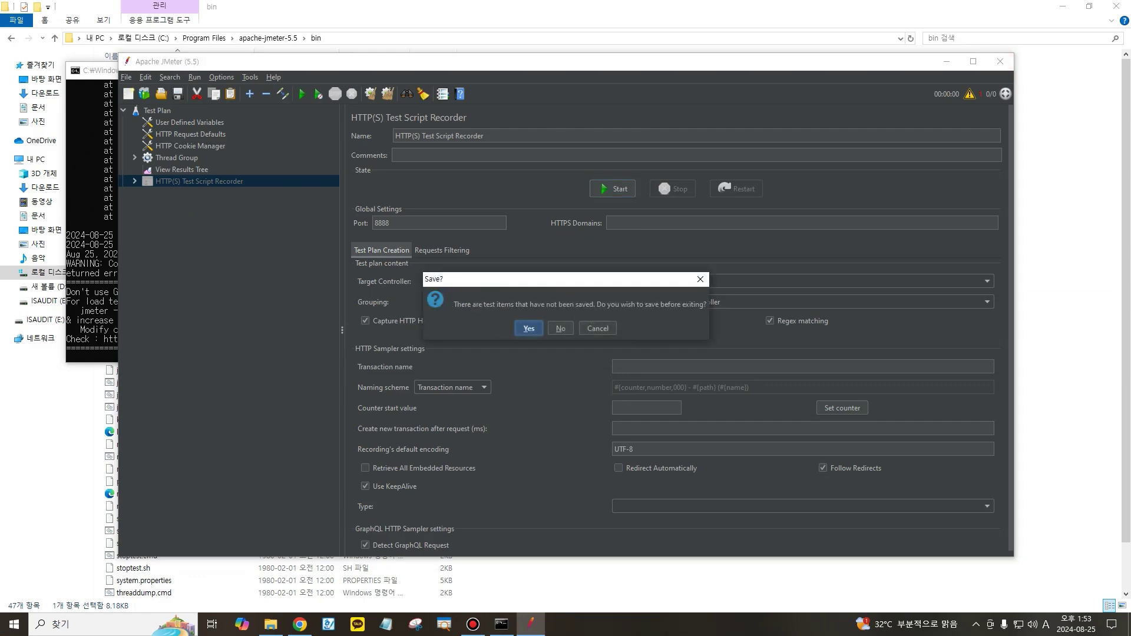
click(560, 329)
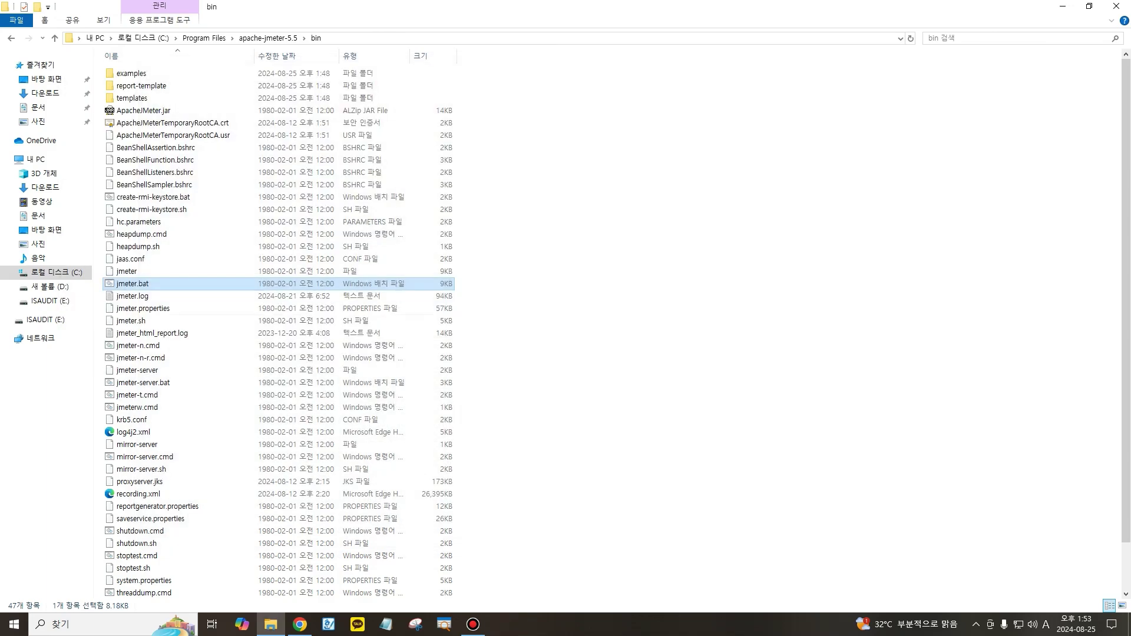
Run jmeter.bat of JMeter 5.5 again, examine the log appender errors in its console, and close the console
key(Return)
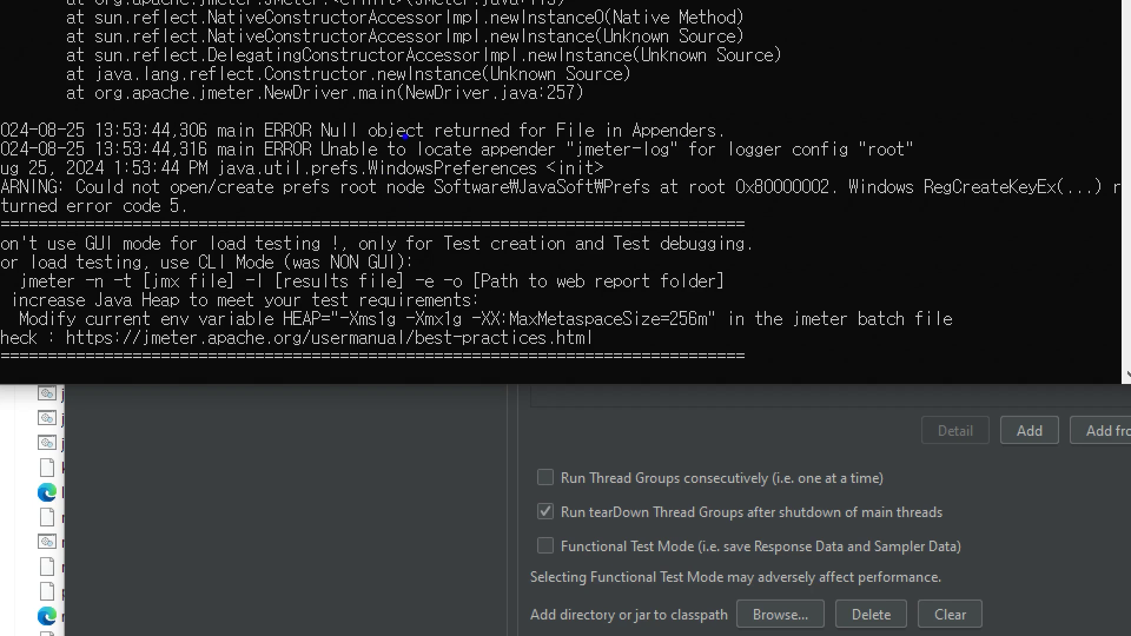
drag(386, 132, 560, 166)
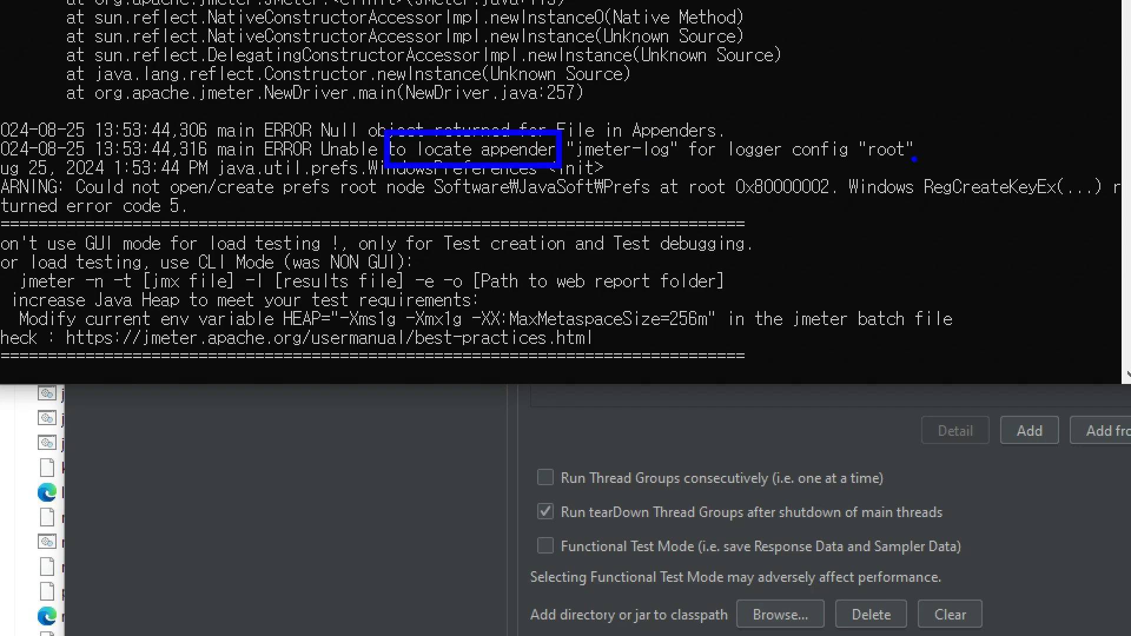
mouse_move(914, 159)
mouse_down()
mouse_move(931, 130)
mouse_move(902, 178)
mouse_up()
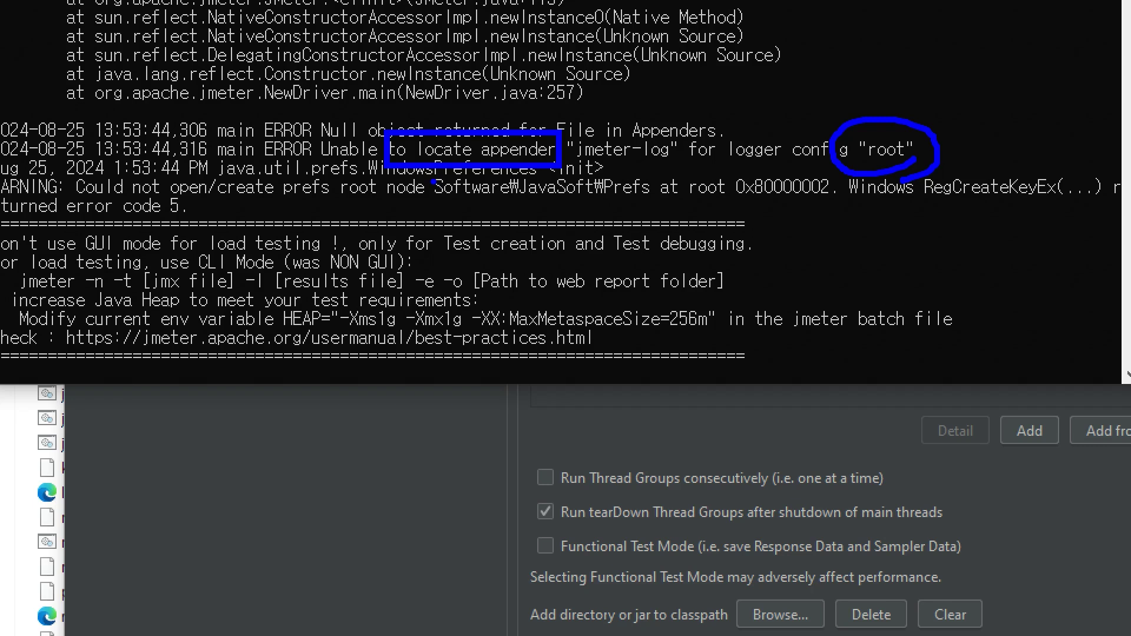
key(Escape)
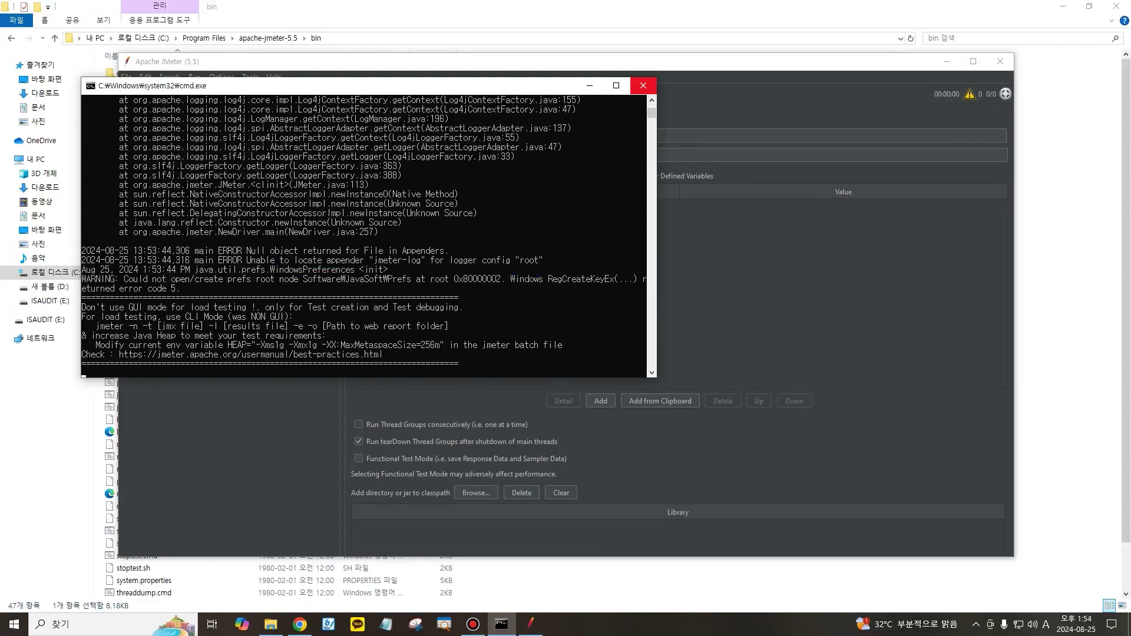
click(644, 85)
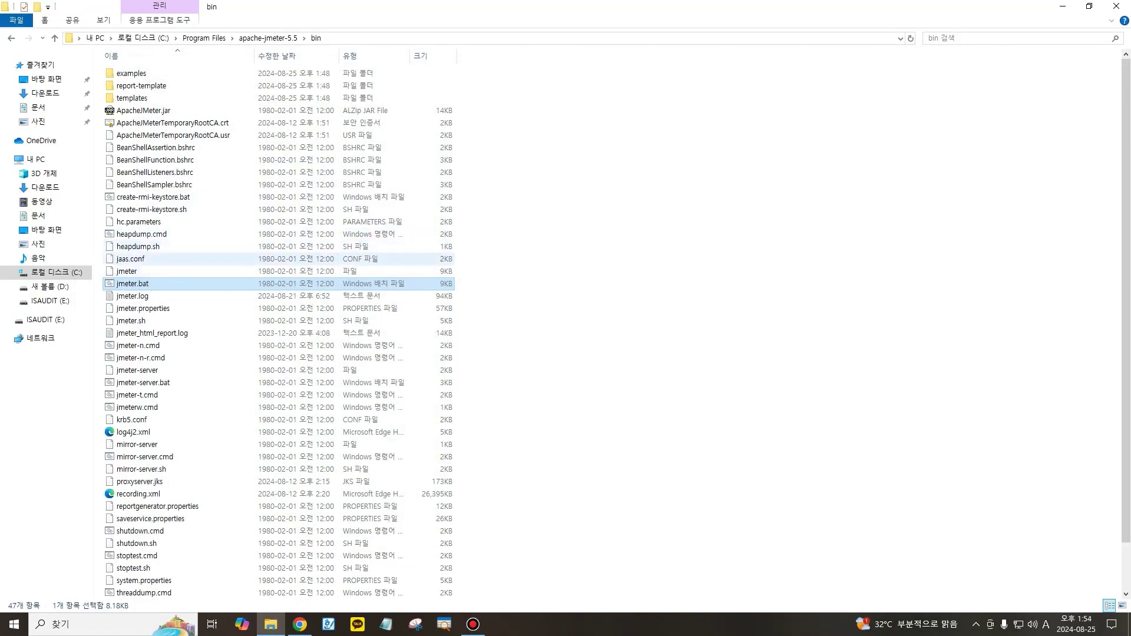
Copy the apache-jmeter-5.6.3 folder from C:\Program Files to the root of drive C
click(57, 272)
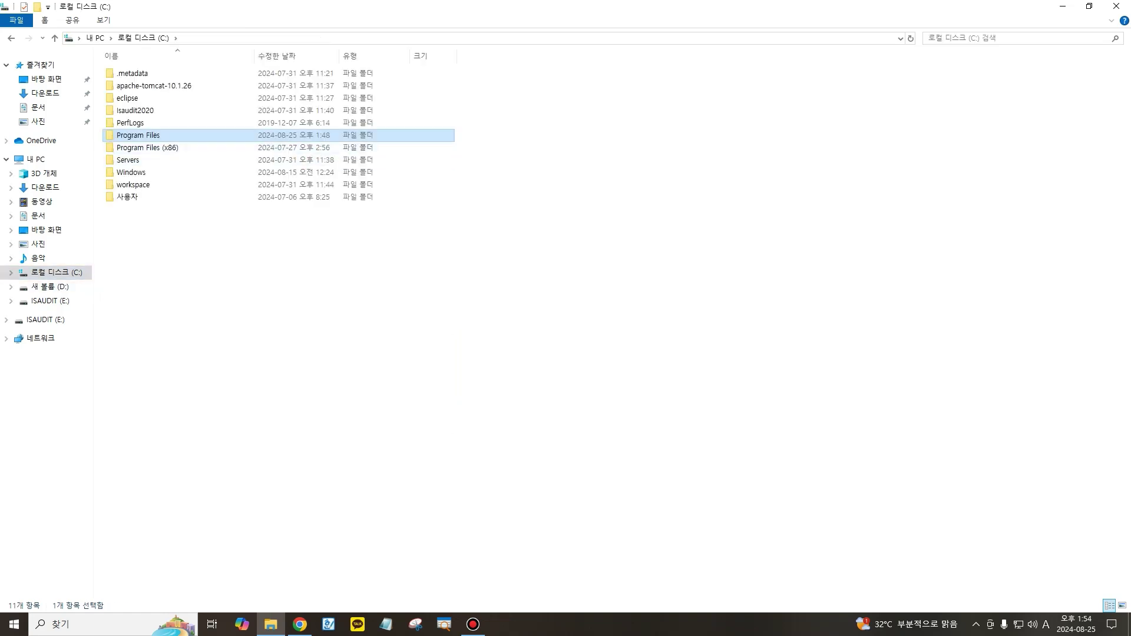
double_click(138, 136)
click(146, 74)
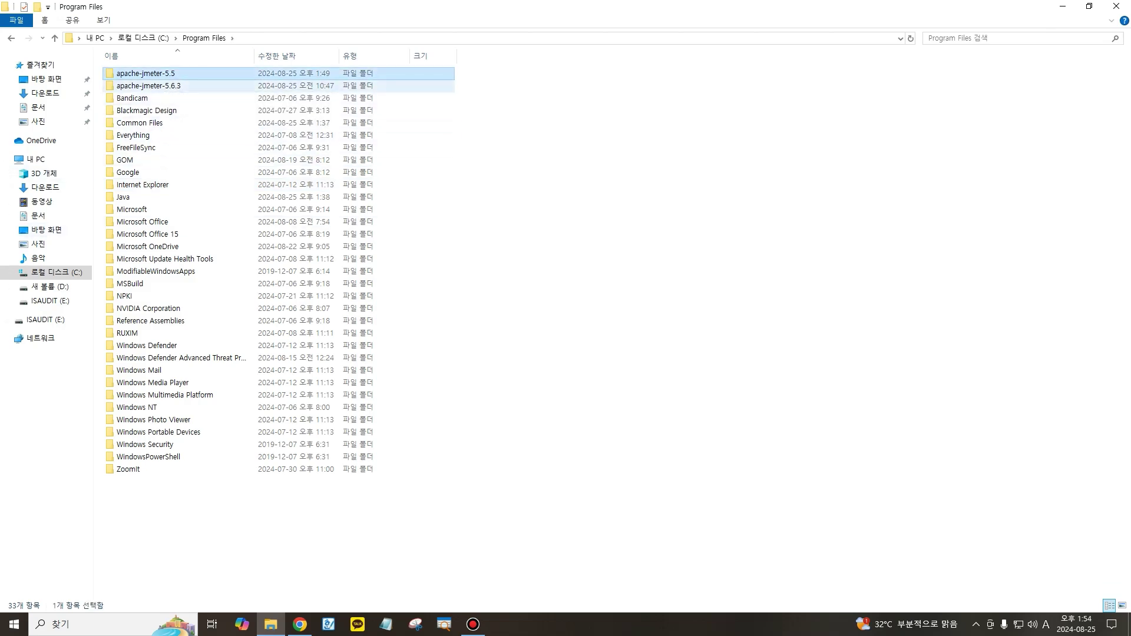
click(166, 86)
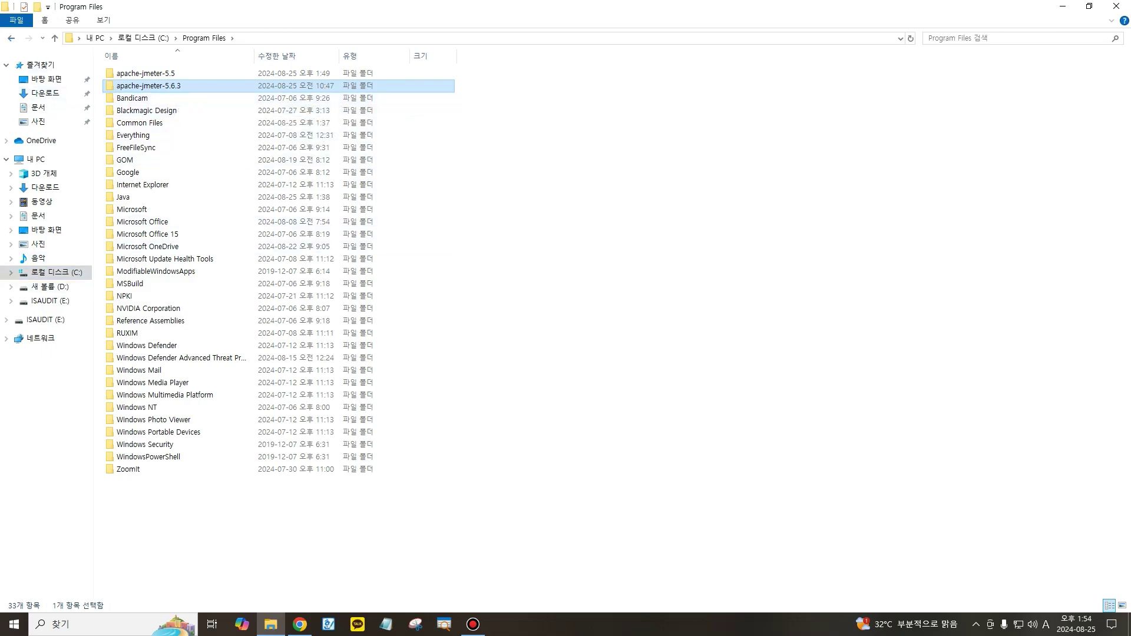
click(11, 38)
click(283, 283)
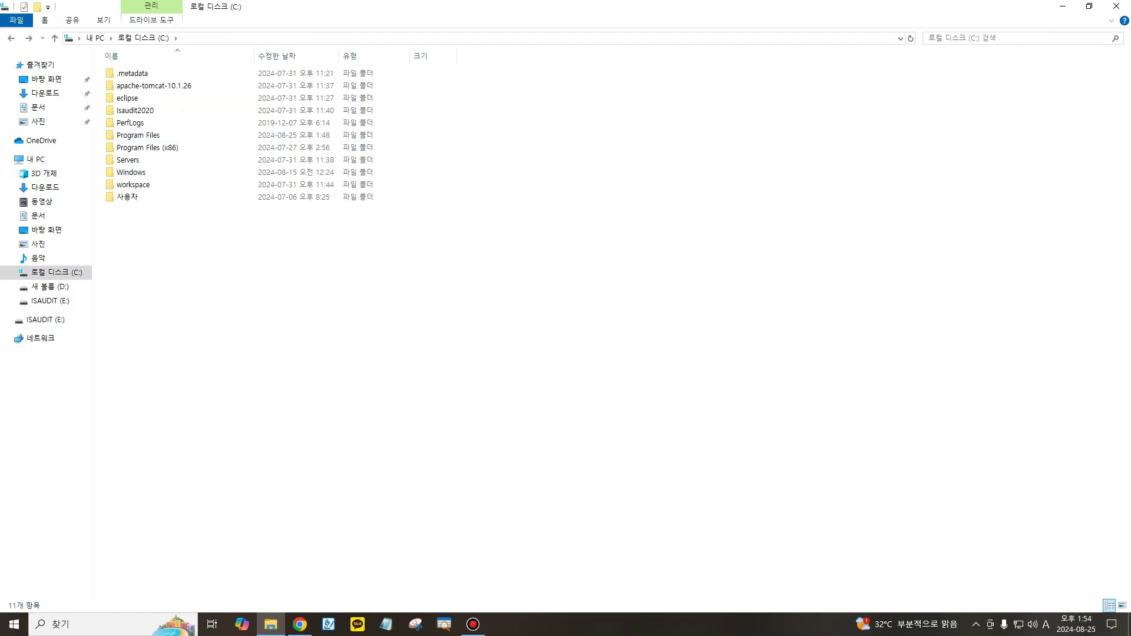
key(ctrl+v)
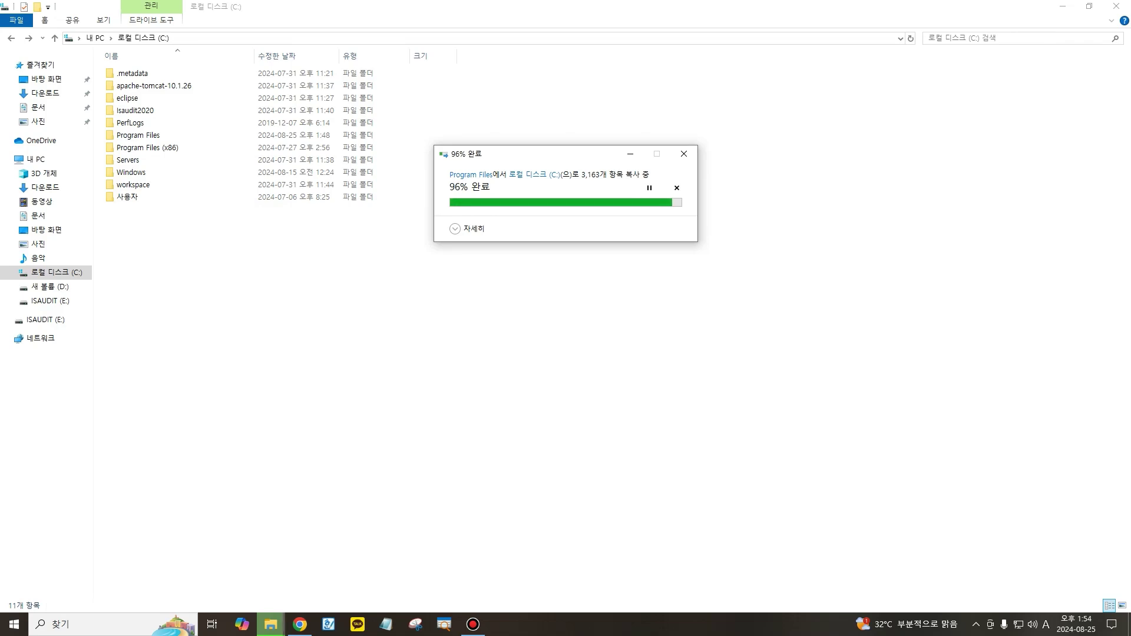
click(236, 265)
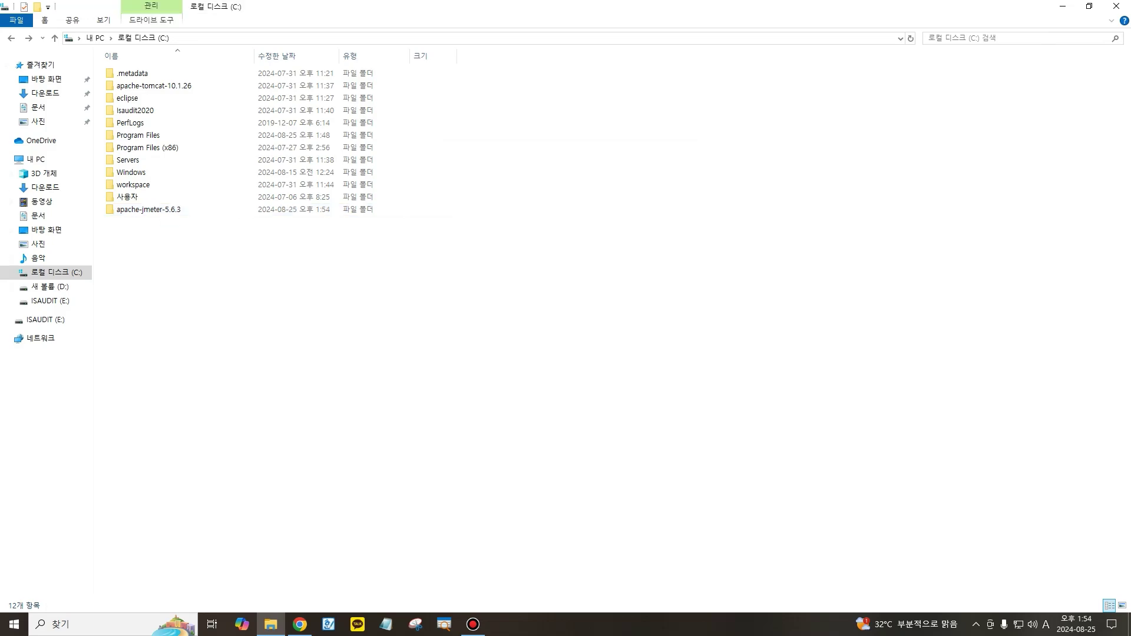
Launch JMeter 5.6.3 by running jmeter.bat from C:\apache-jmeter-5.6.3\bin
double_click(159, 210)
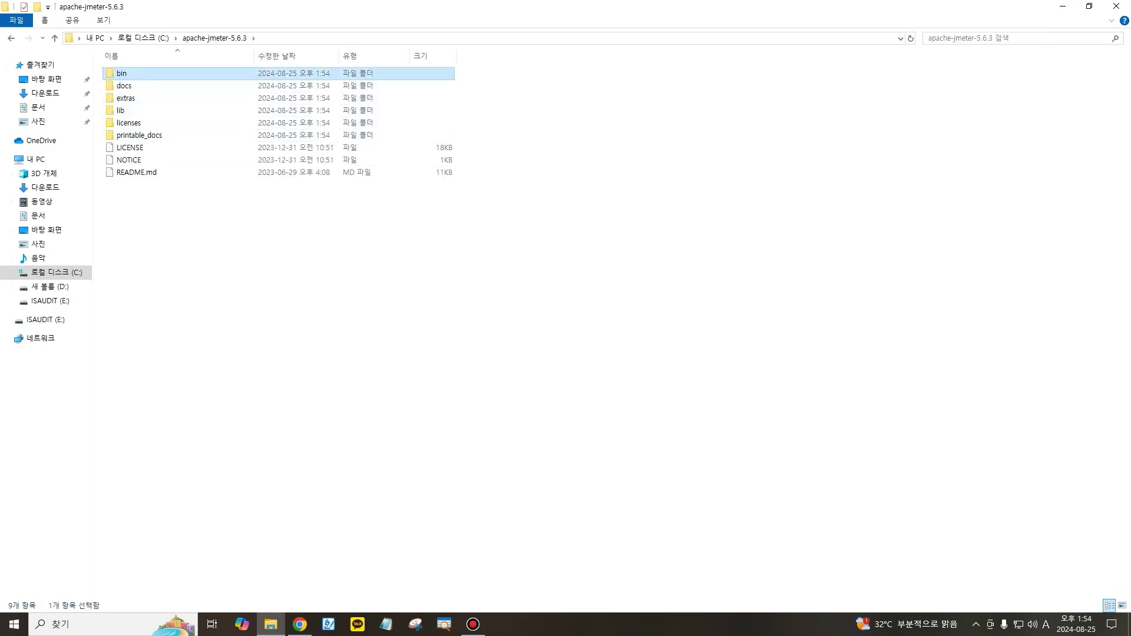
double_click(122, 73)
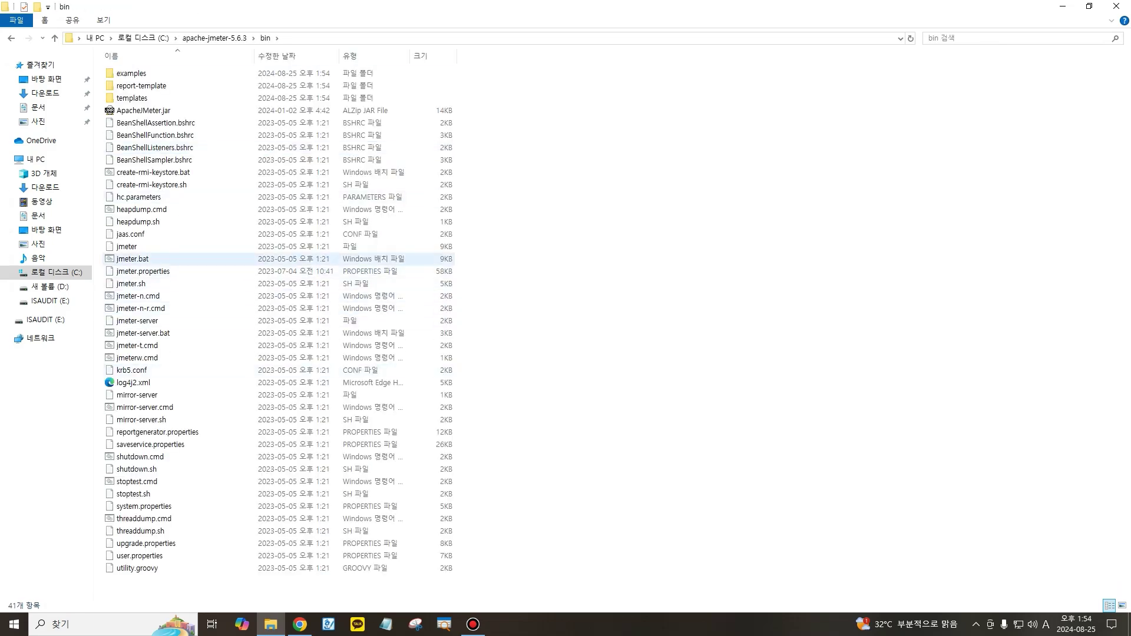
double_click(133, 259)
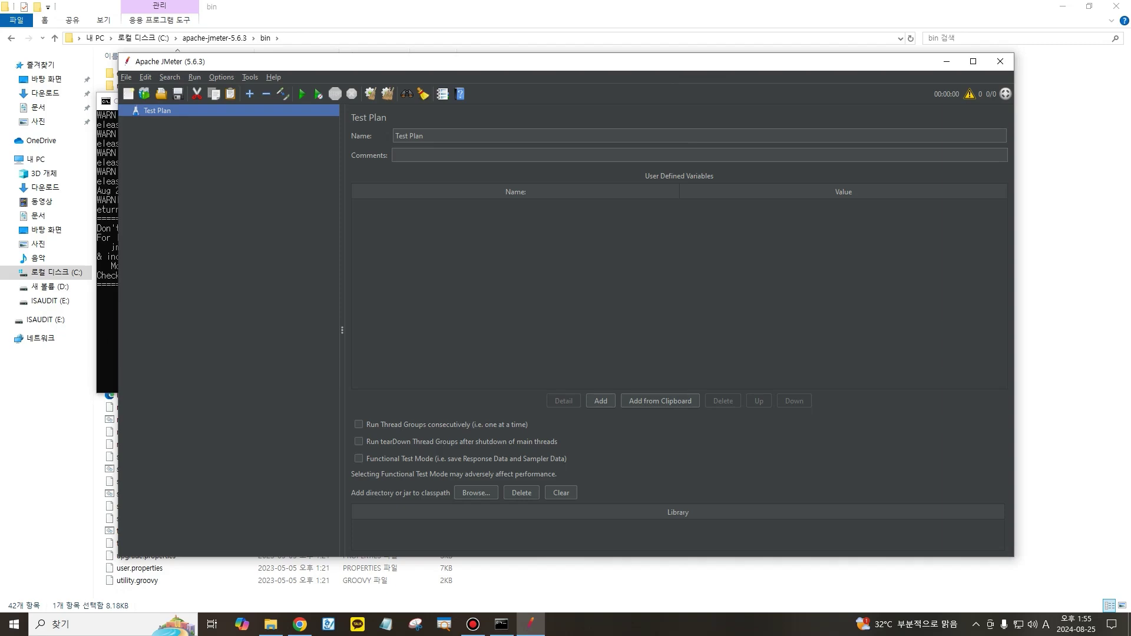
click(144, 94)
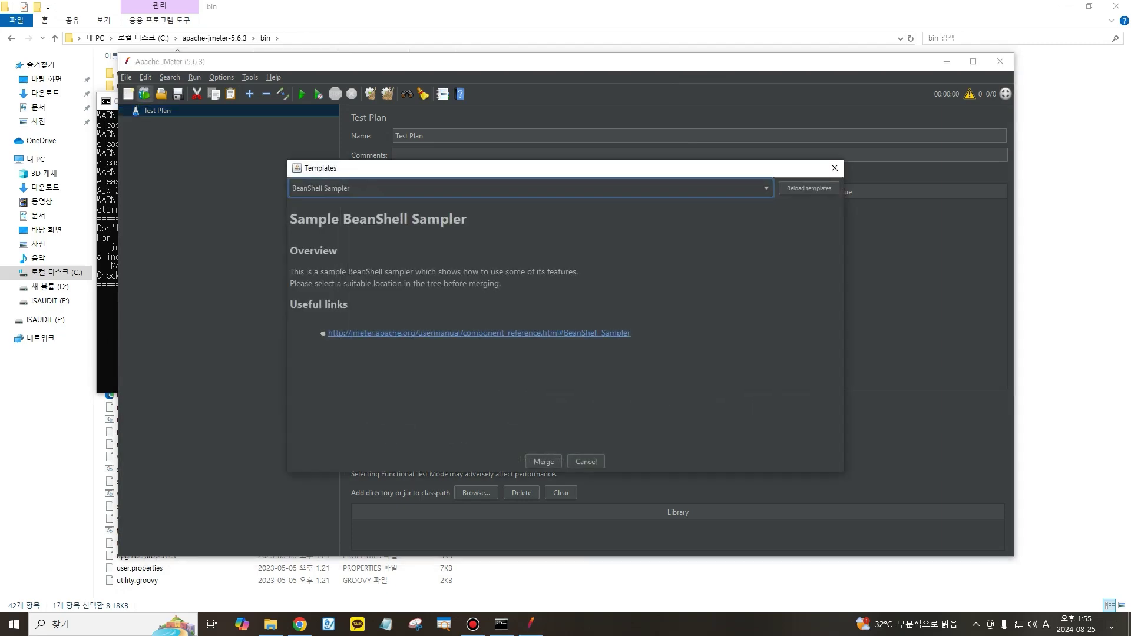
click(531, 189)
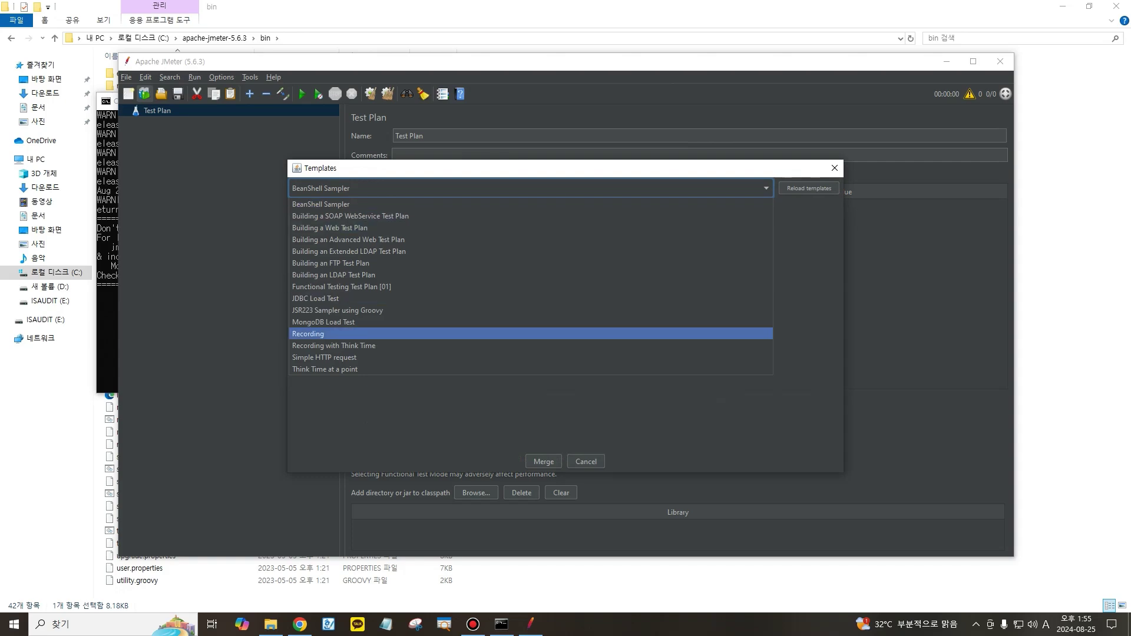
click(530, 334)
click(543, 462)
click(543, 462)
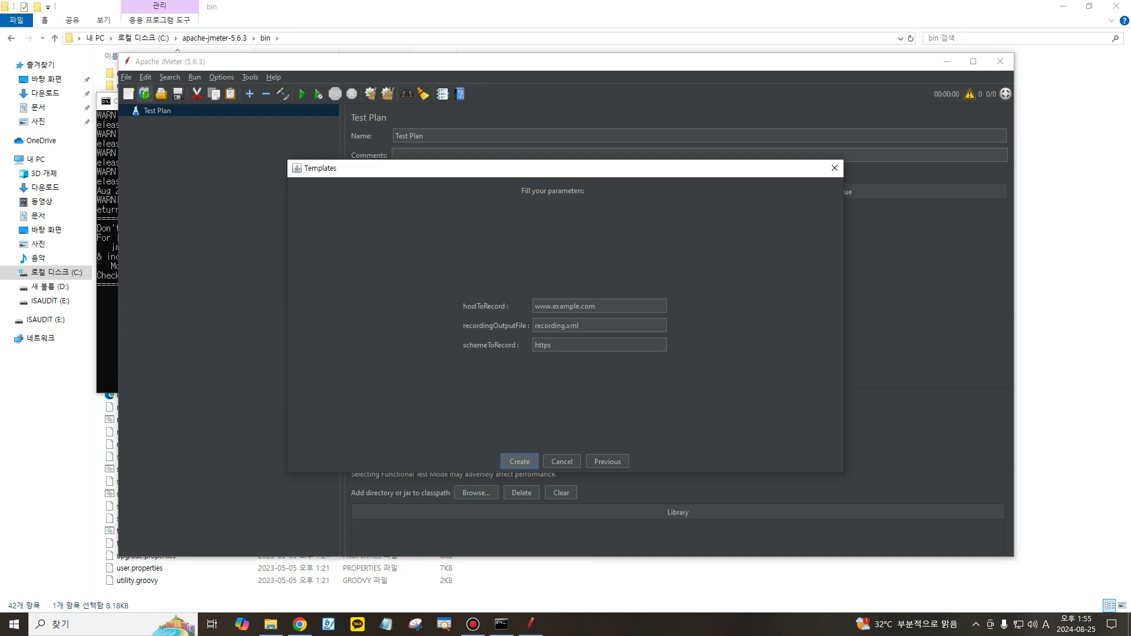
click(520, 462)
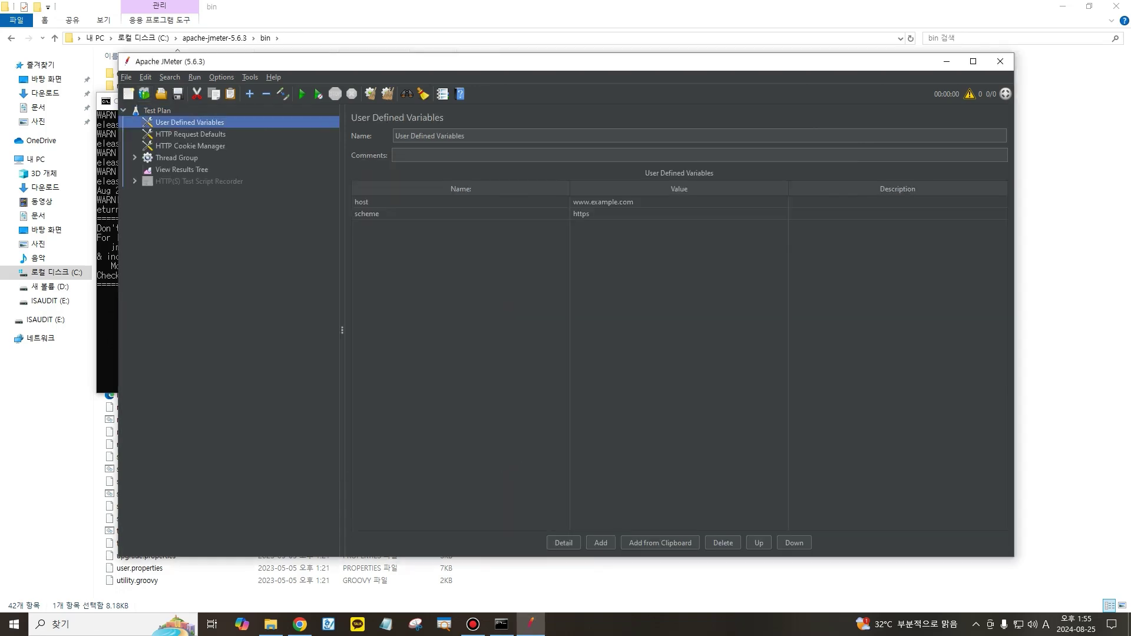
Start the HTTP(S) Test Script Recorder on port 8888, allow Java through the firewall on public networks, and acknowledge the root CA certificate notice
click(200, 181)
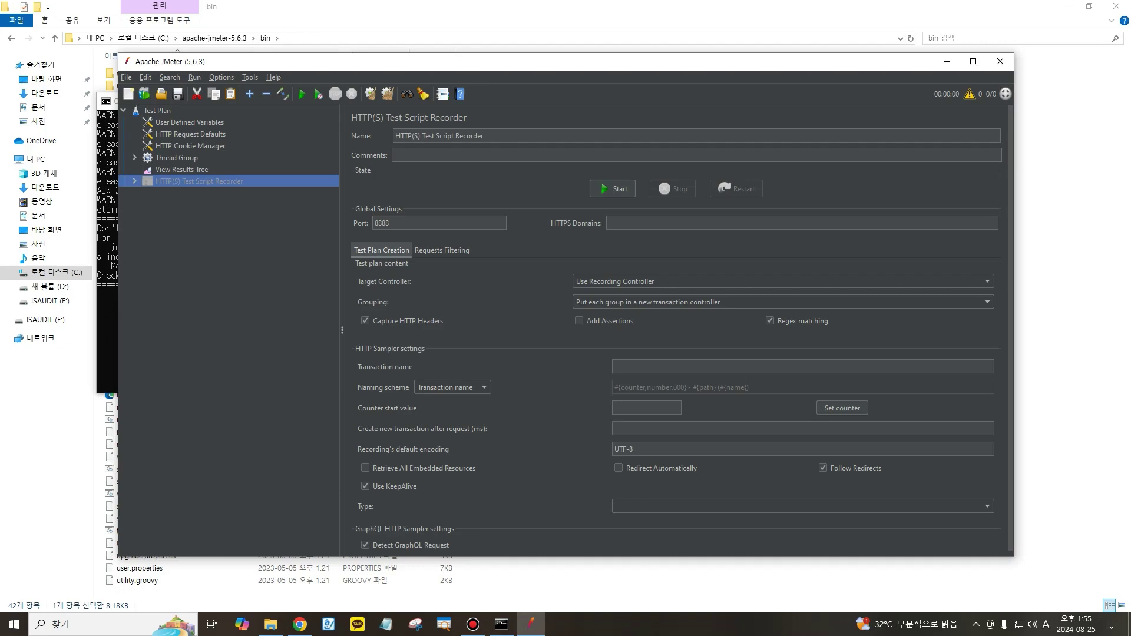
click(613, 189)
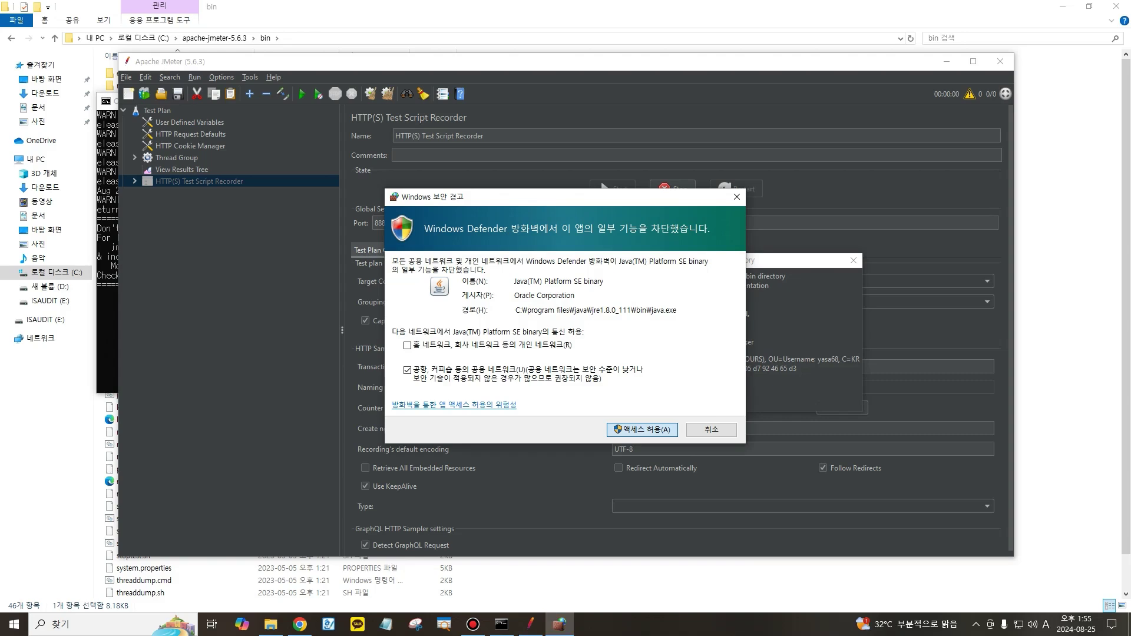
click(642, 431)
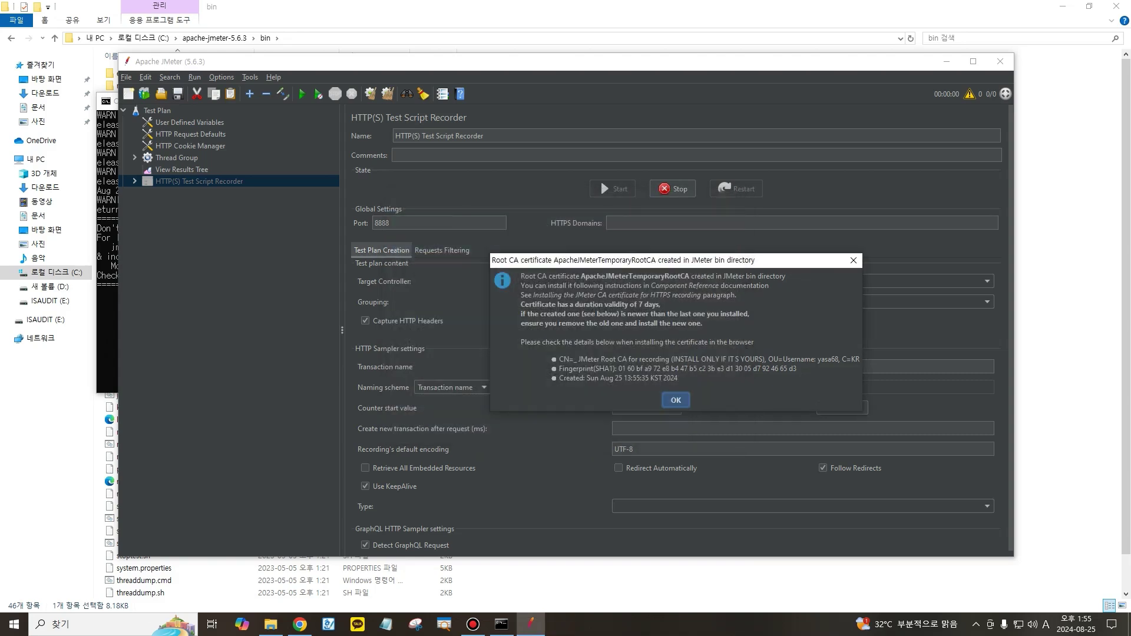
key(Return)
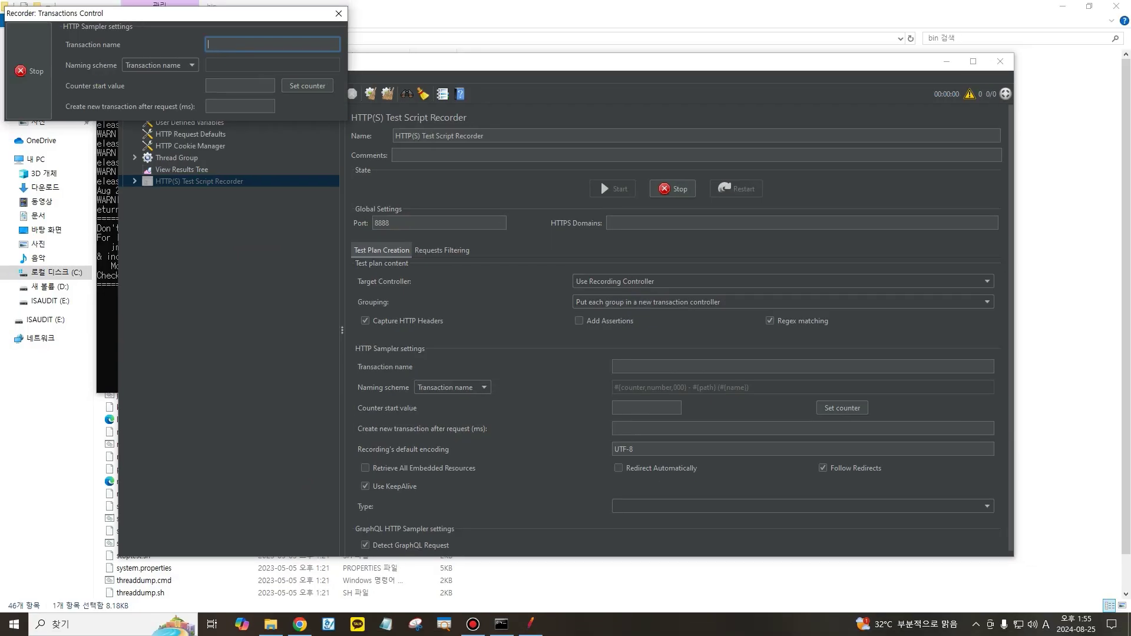
Stop the recorder by closing its Transactions Control window, and exit JMeter 5.6.3 without saving the test plan
drag(263, 14, 506, 343)
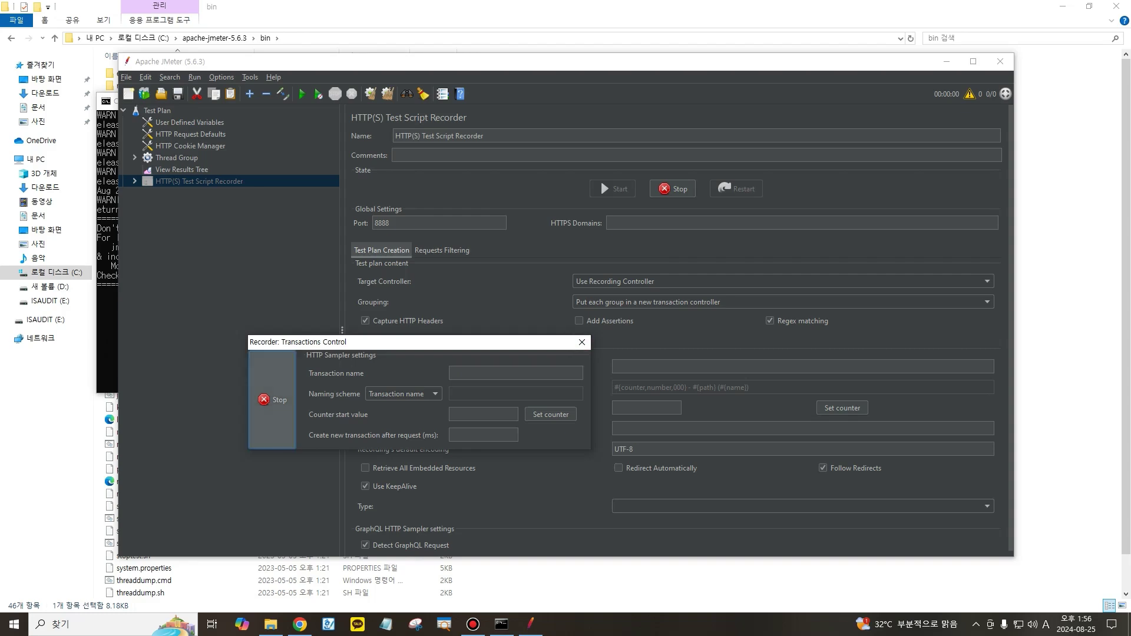
click(583, 341)
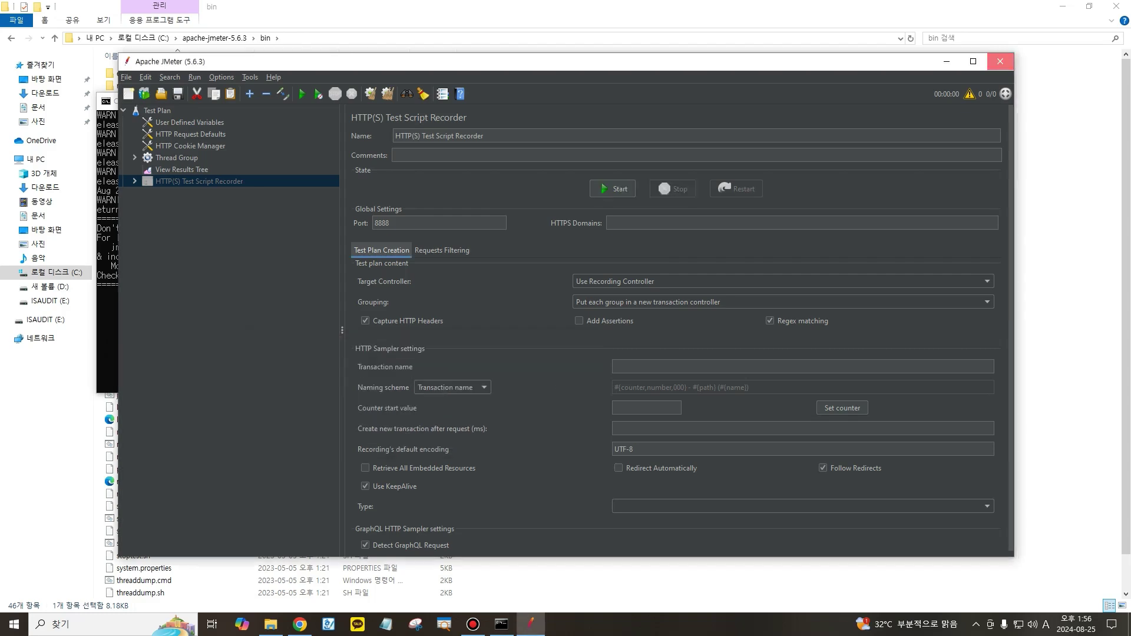
click(1000, 62)
click(560, 329)
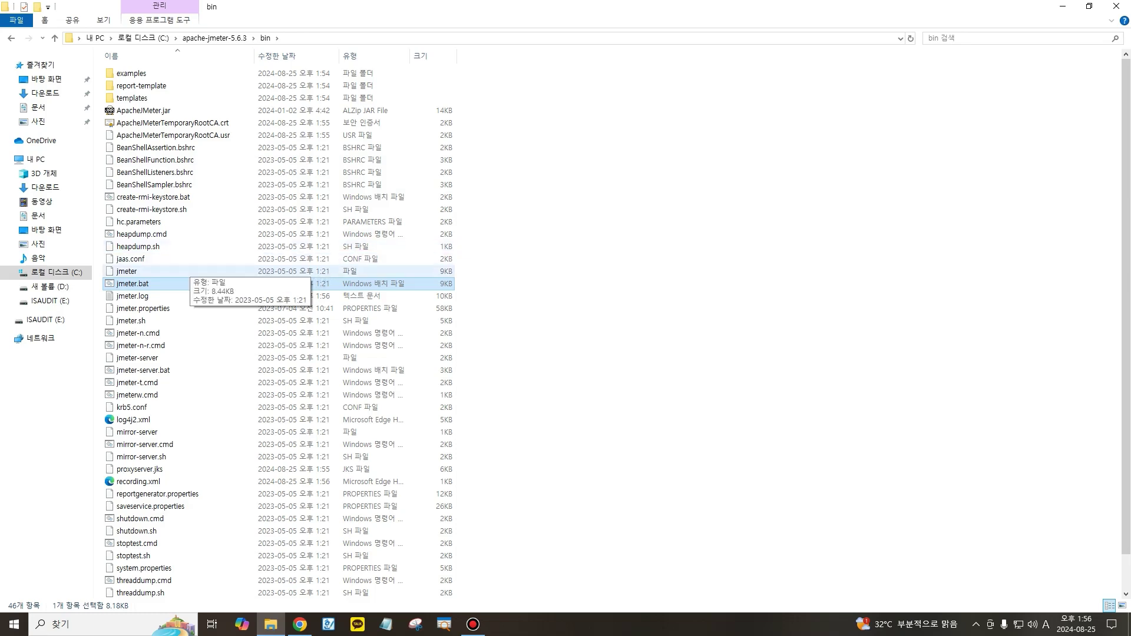
Copy the apache-jmeter-5.5 folder from C:\Program Files into the root of drive C
click(11, 38)
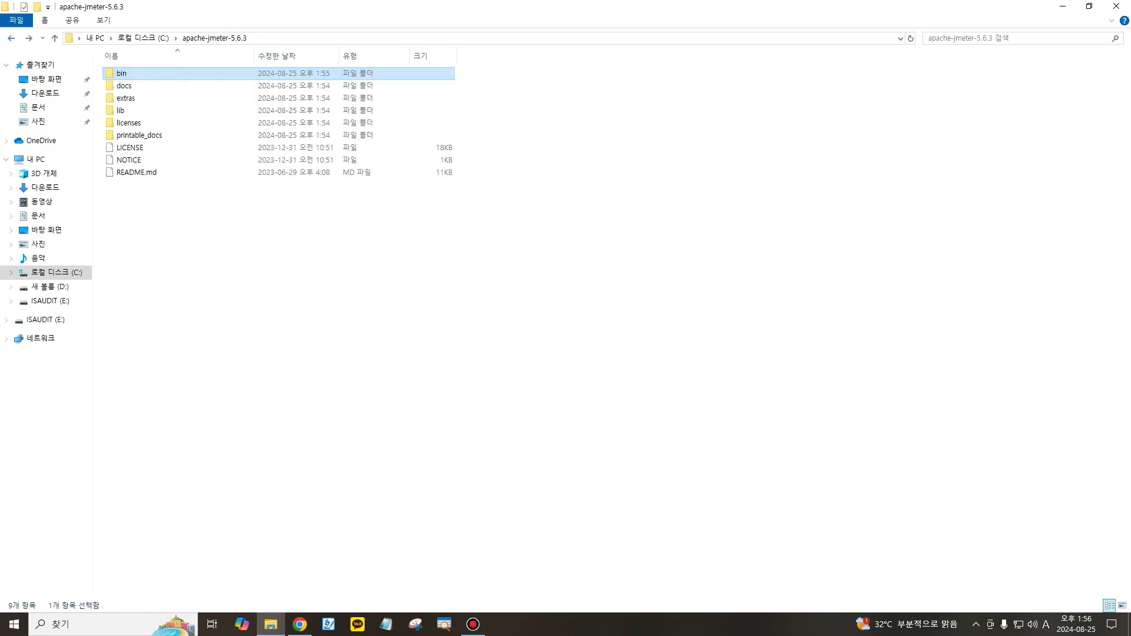
click(11, 39)
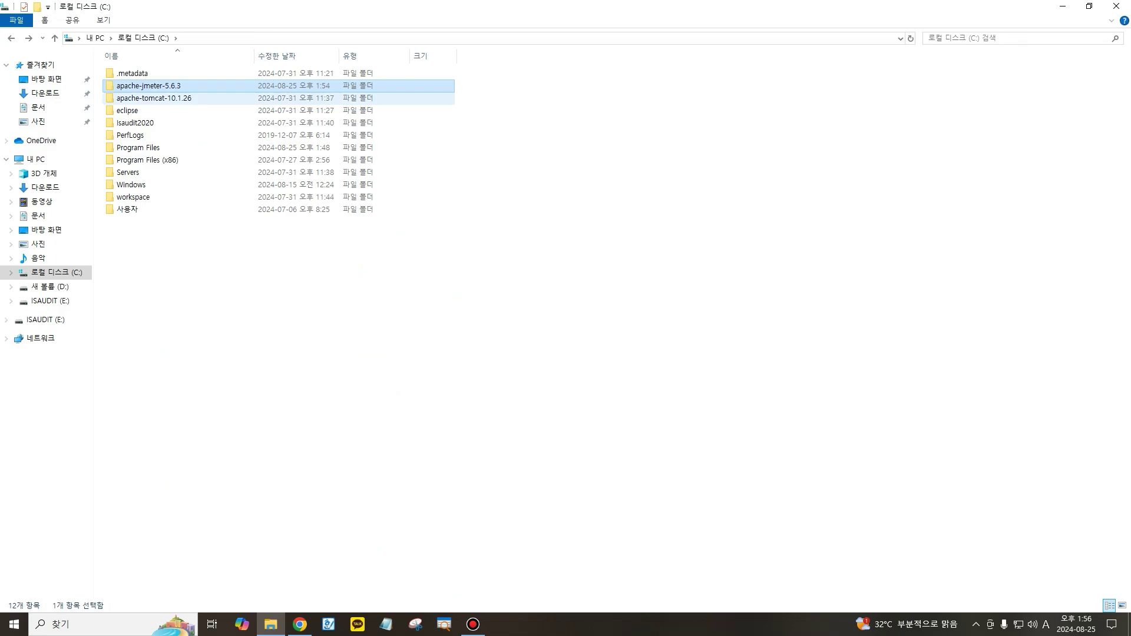
click(11, 38)
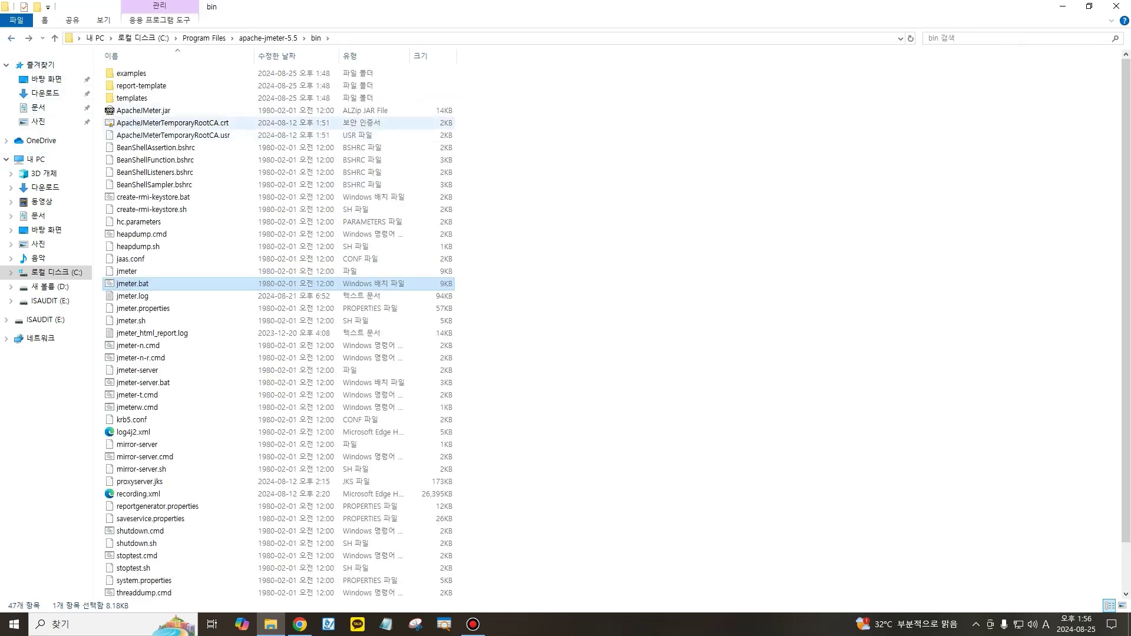
key(alt+Up)
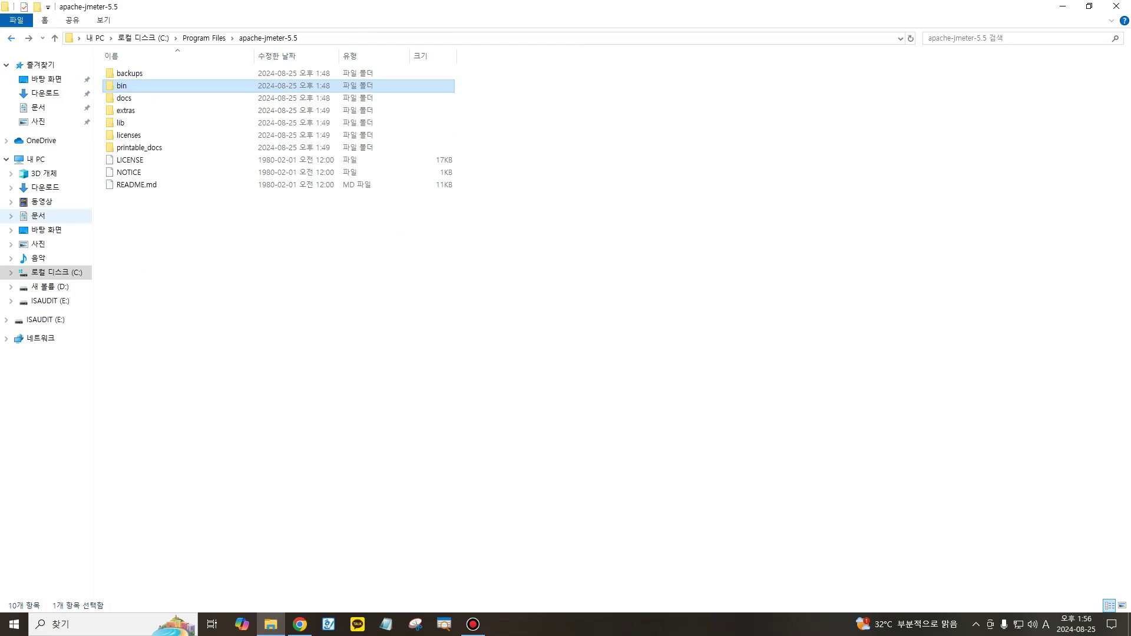
key(alt+Up)
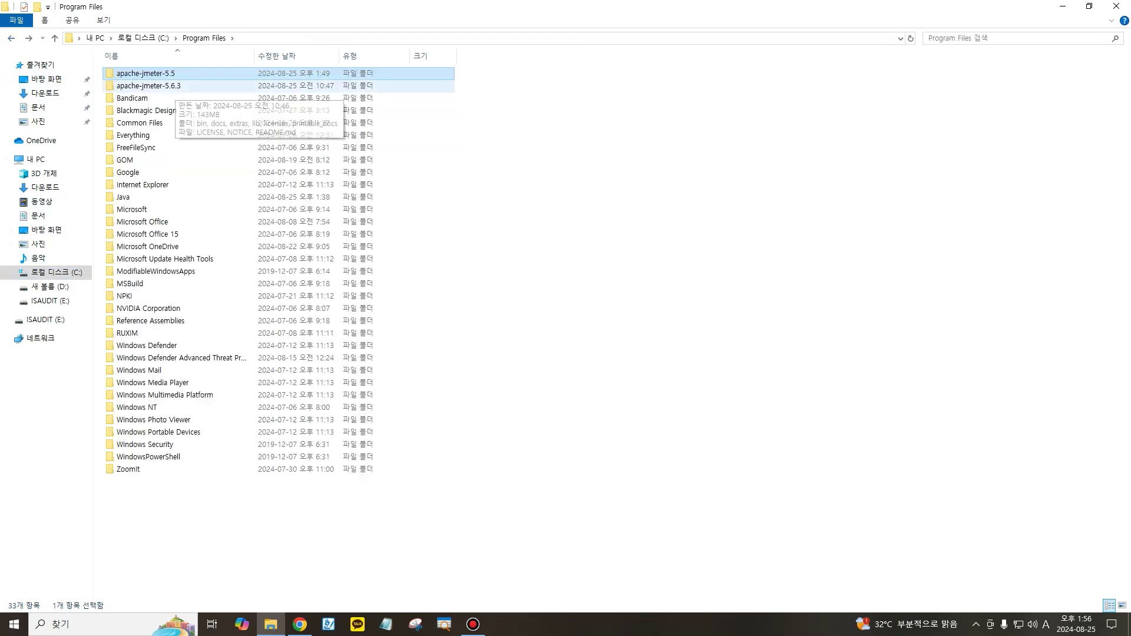
click(142, 86)
click(145, 73)
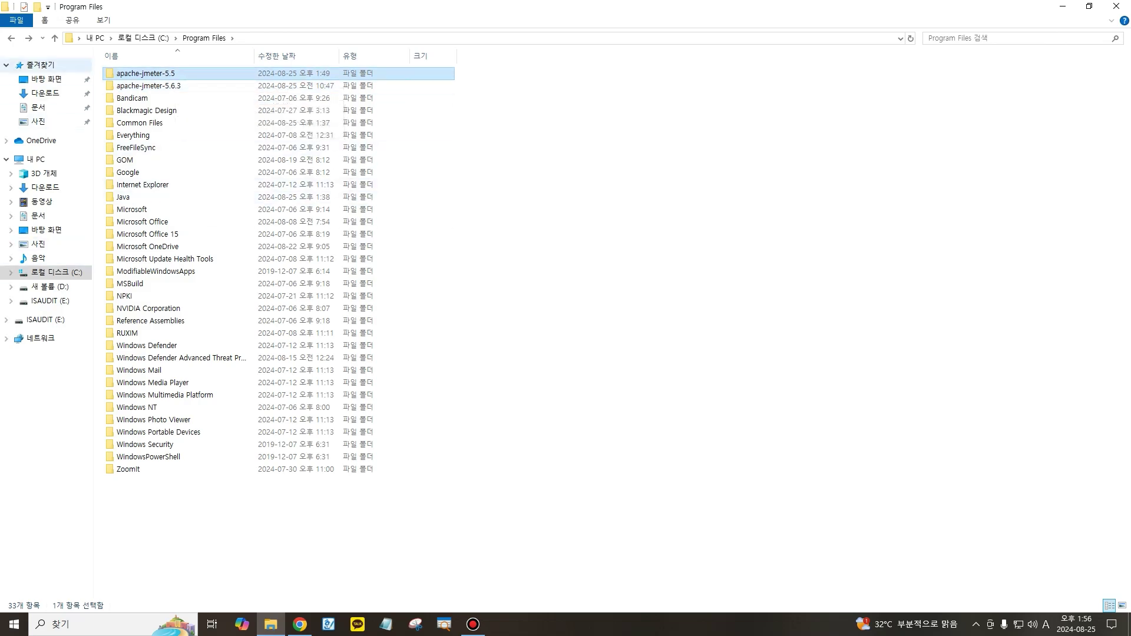
key(alt+Up)
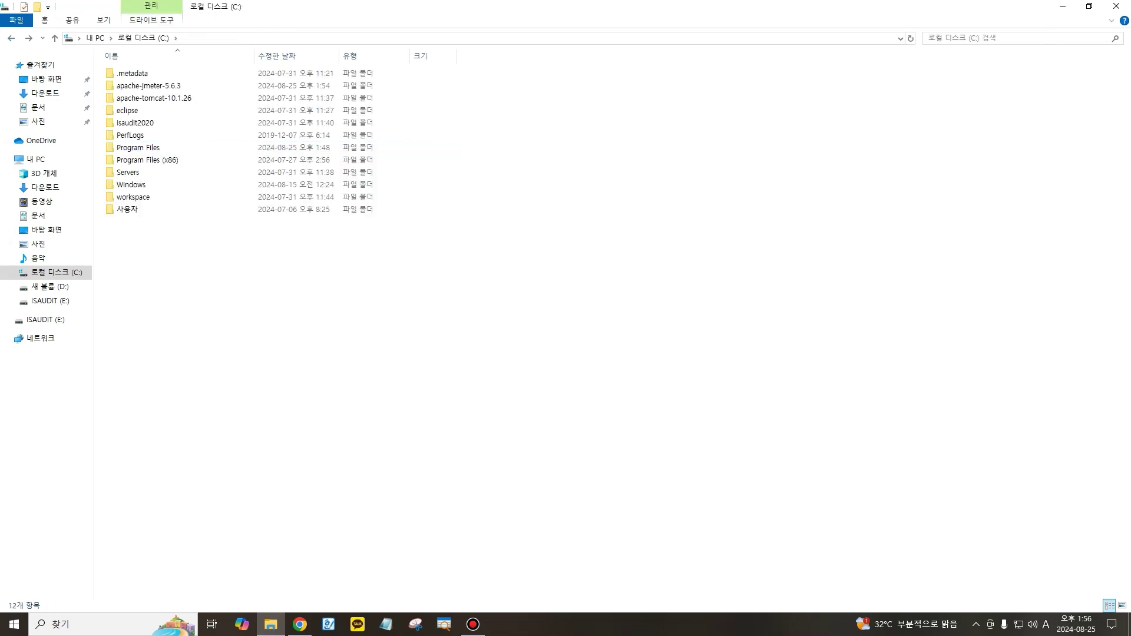
key(ctrl+v)
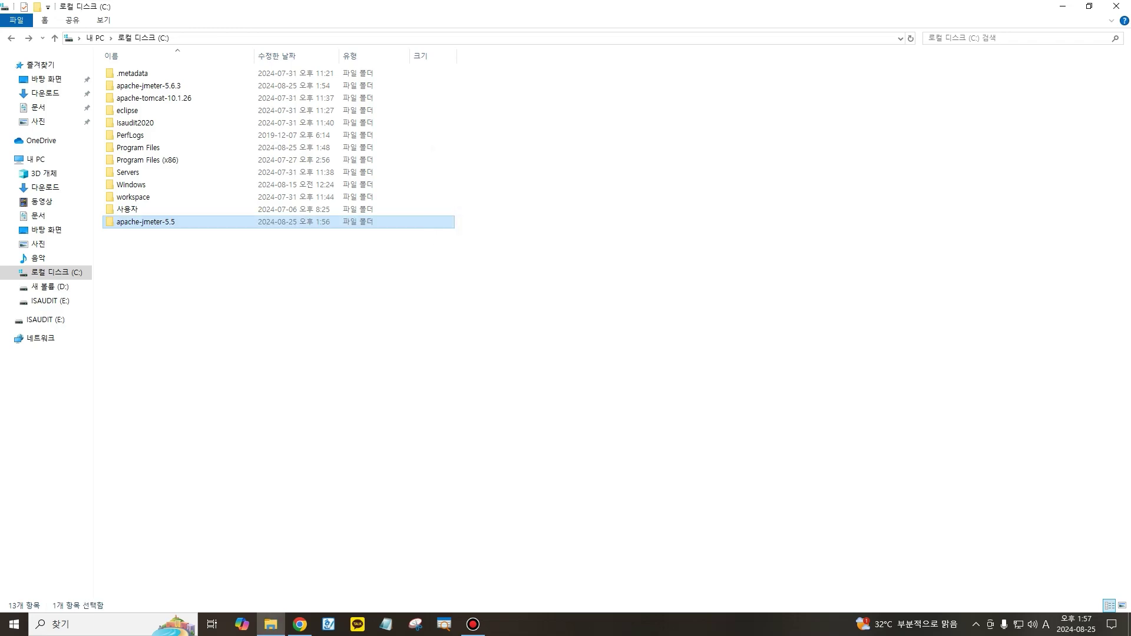
Launch JMeter 5.5 by running jmeter.bat from C:\apache-jmeter-5.5\bin
double_click(146, 222)
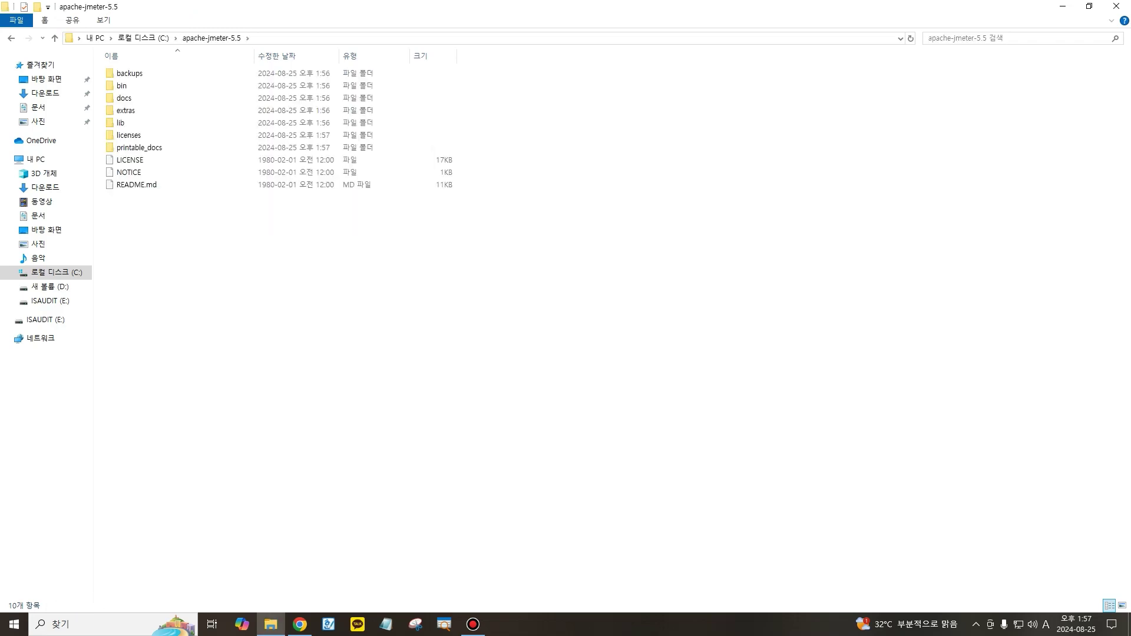
double_click(124, 85)
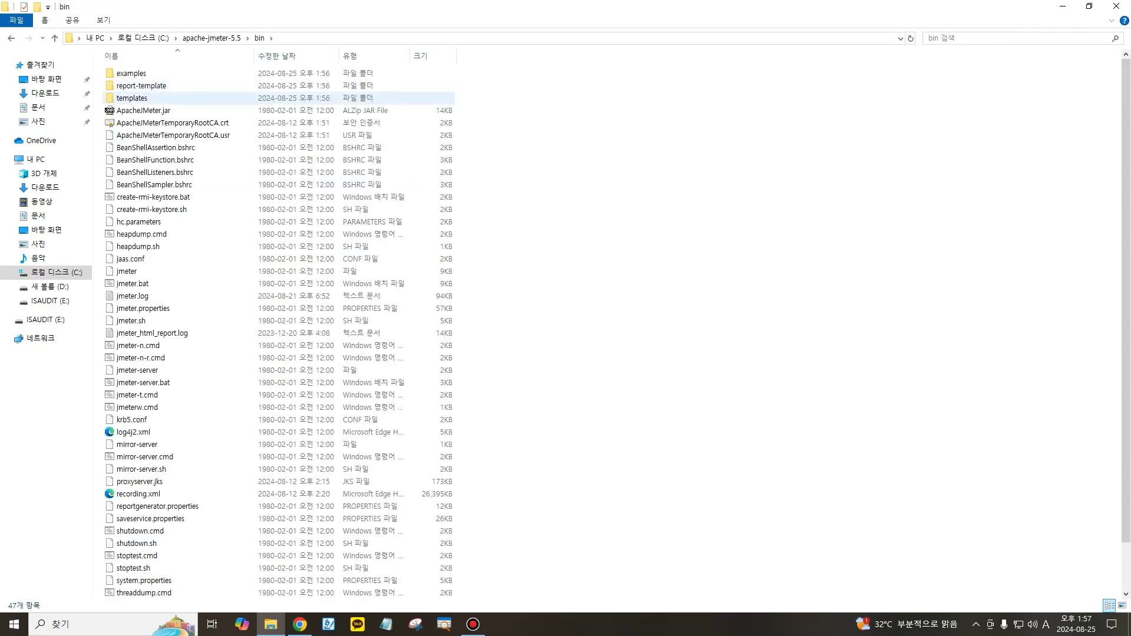
double_click(132, 283)
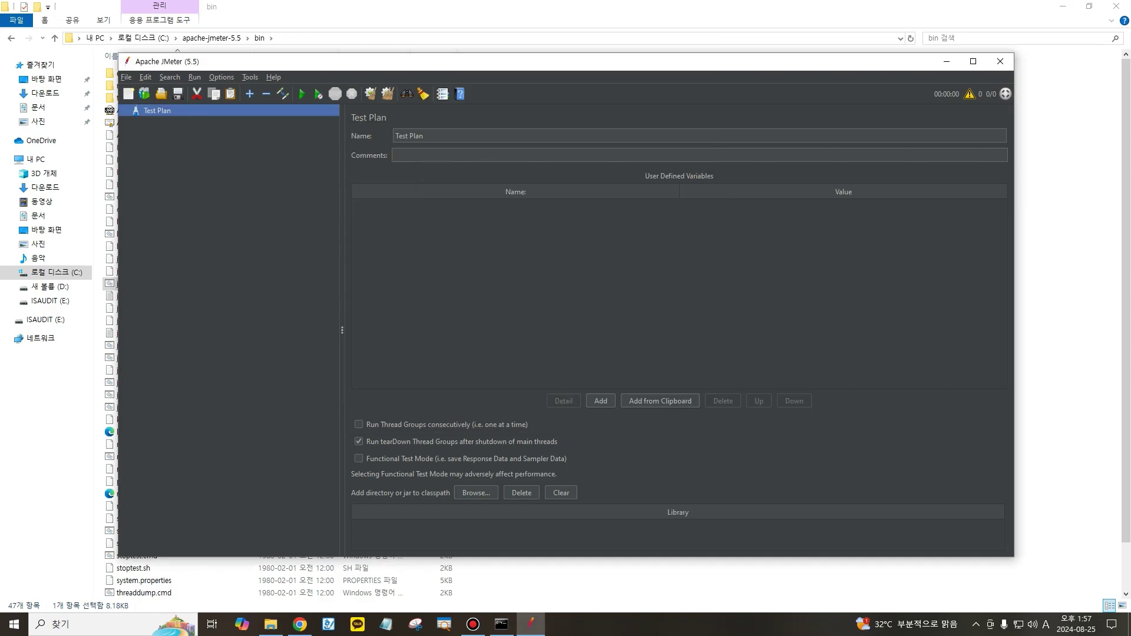
click(143, 93)
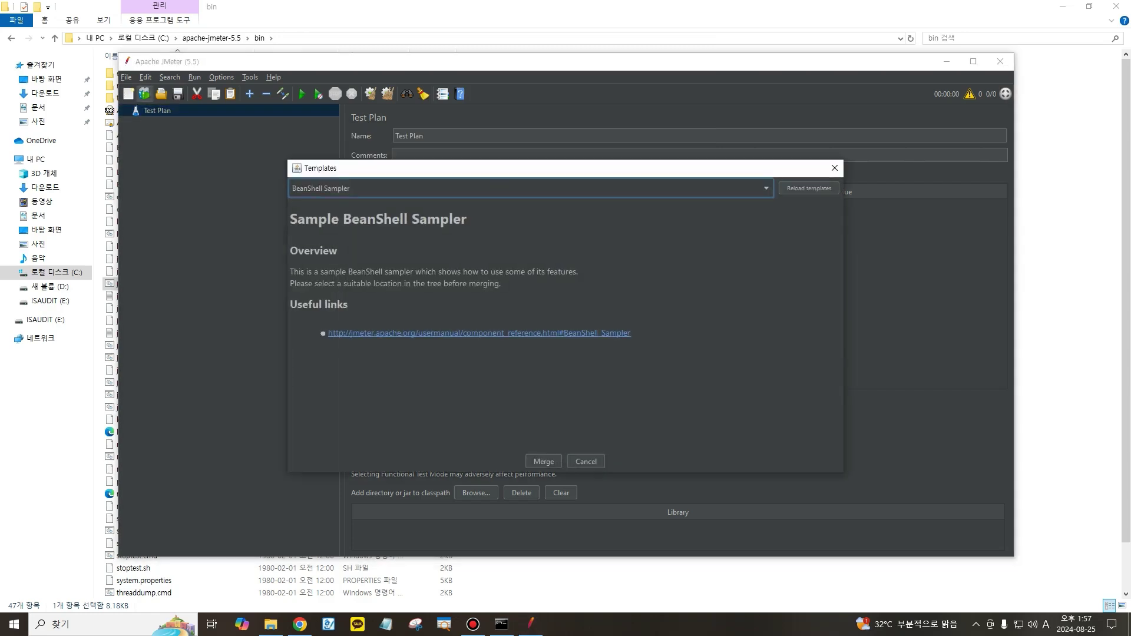
click(766, 188)
key(Down)
key(Down)
key(Down)
key(Down)
key(Down)
key(Down)
key(Down)
key(Down)
key(Down)
key(Down)
key(Down)
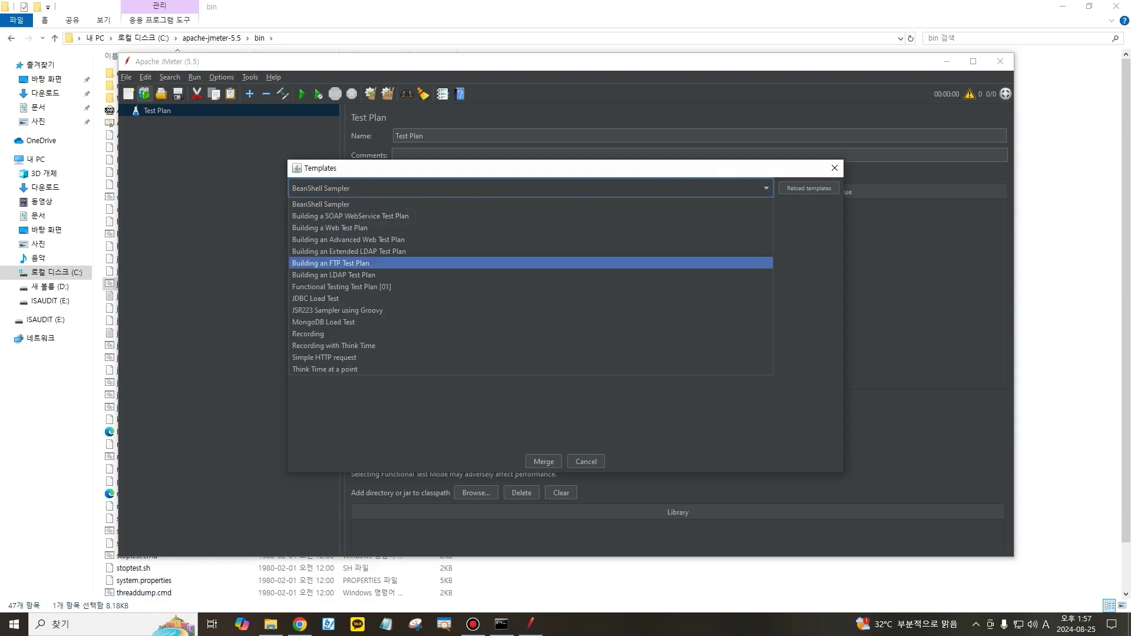
key(Return)
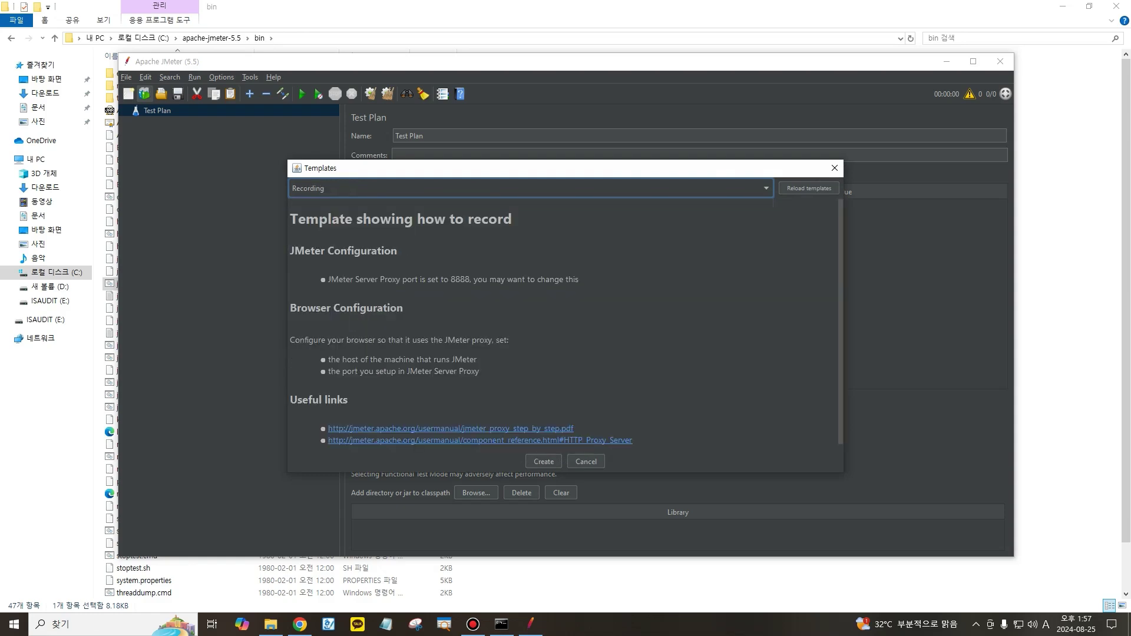
click(544, 462)
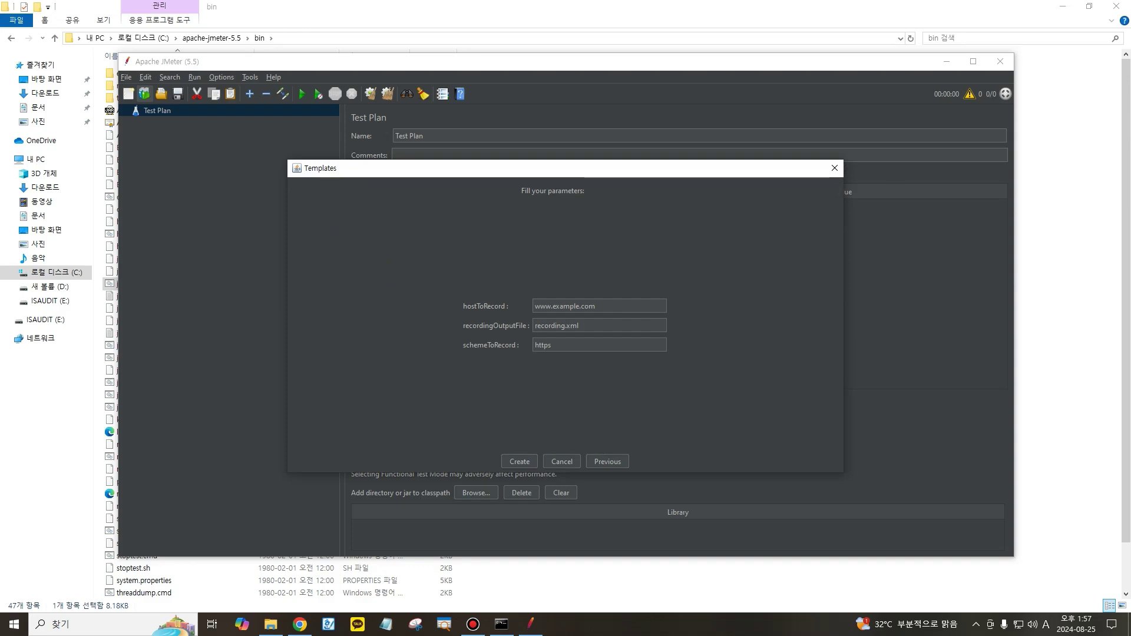
click(519, 461)
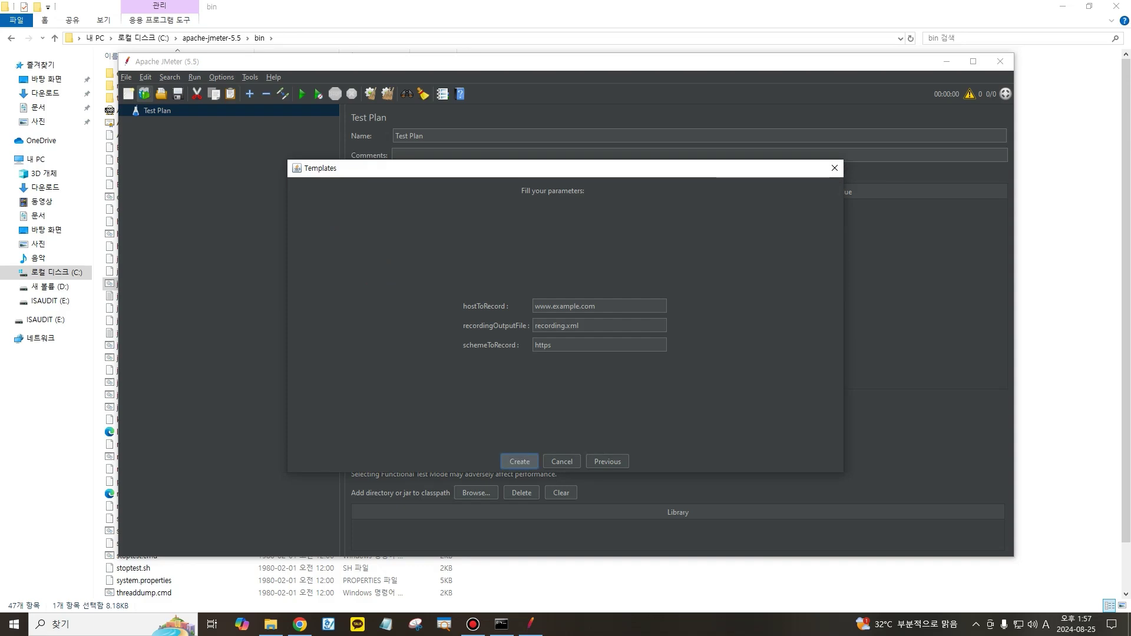
key(Return)
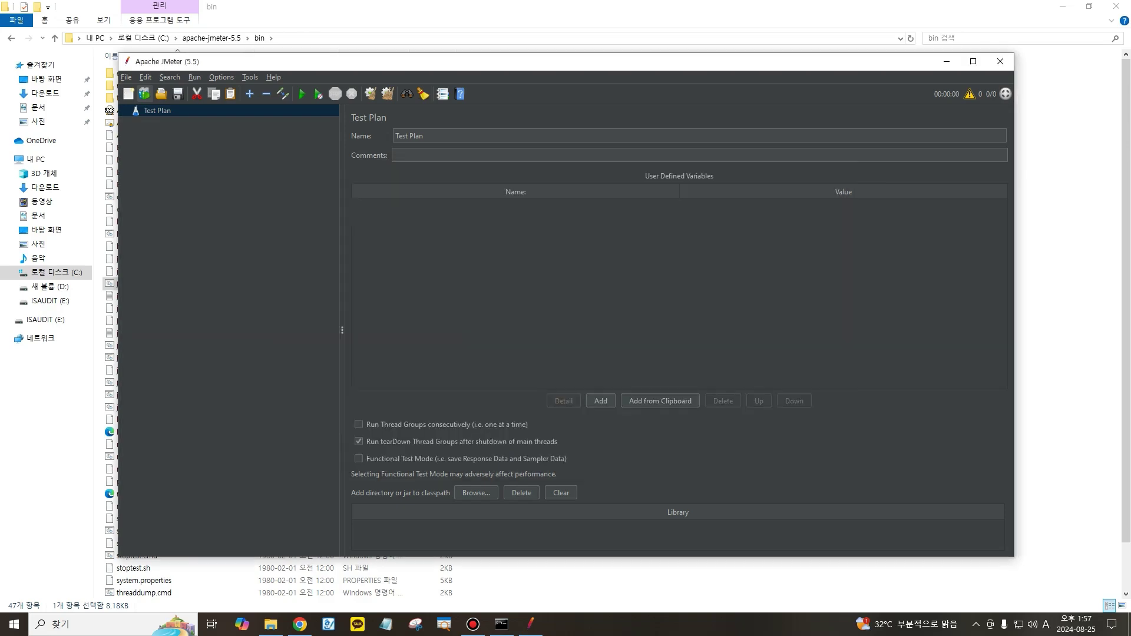
Start the HTTP(S) Test Script Recorder on port 8888 in JMeter 5.5 and acknowledge the root CA certificate notice
click(199, 182)
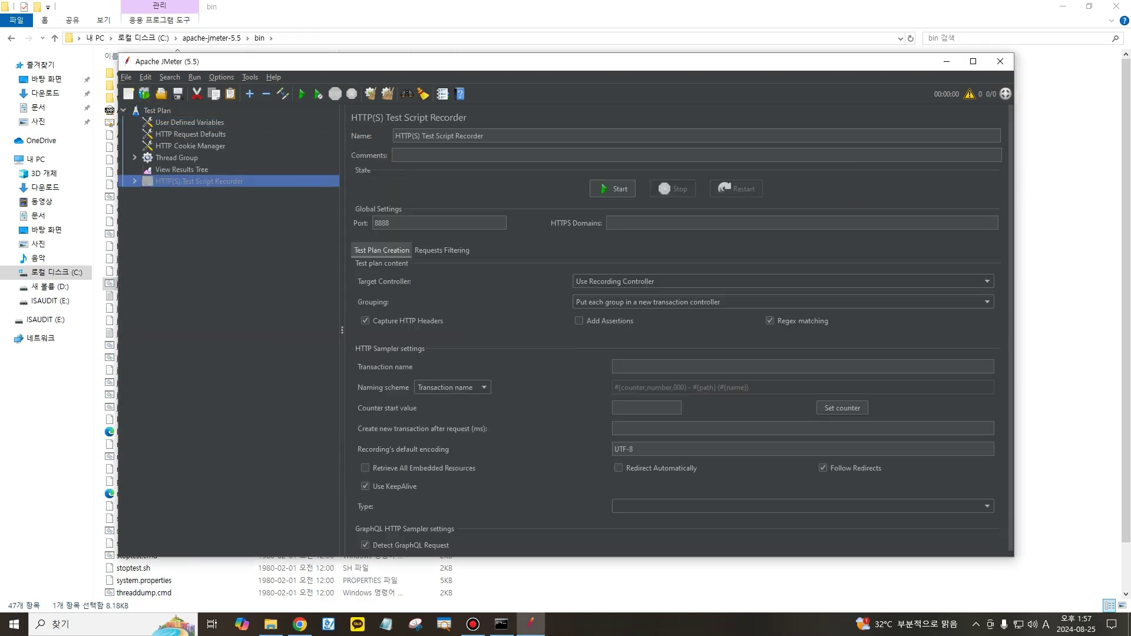
click(613, 189)
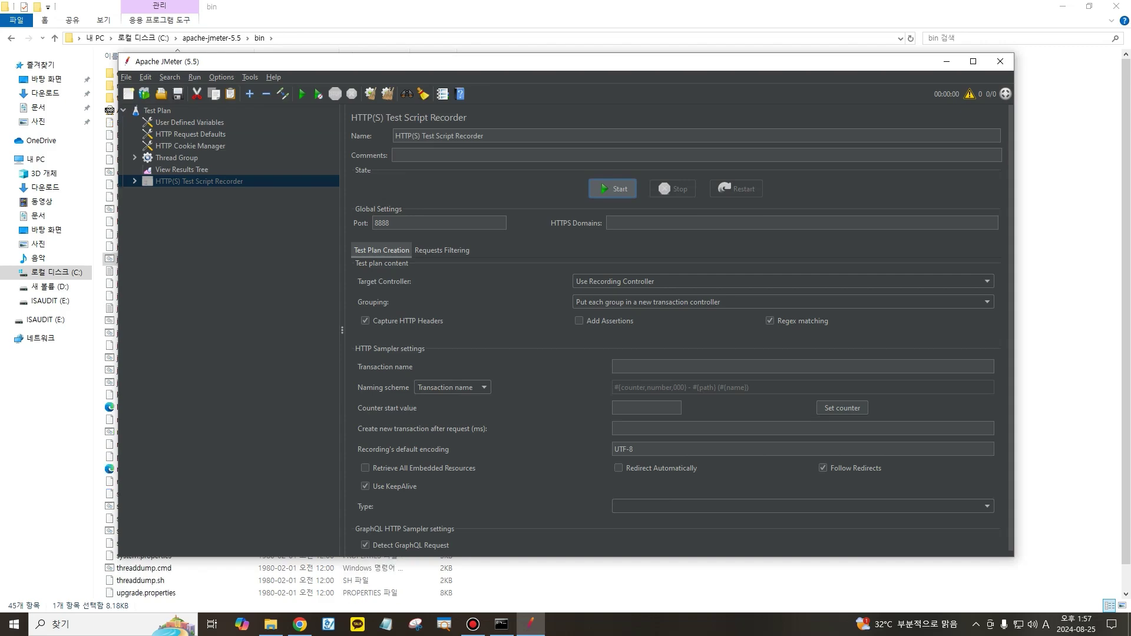
key(space)
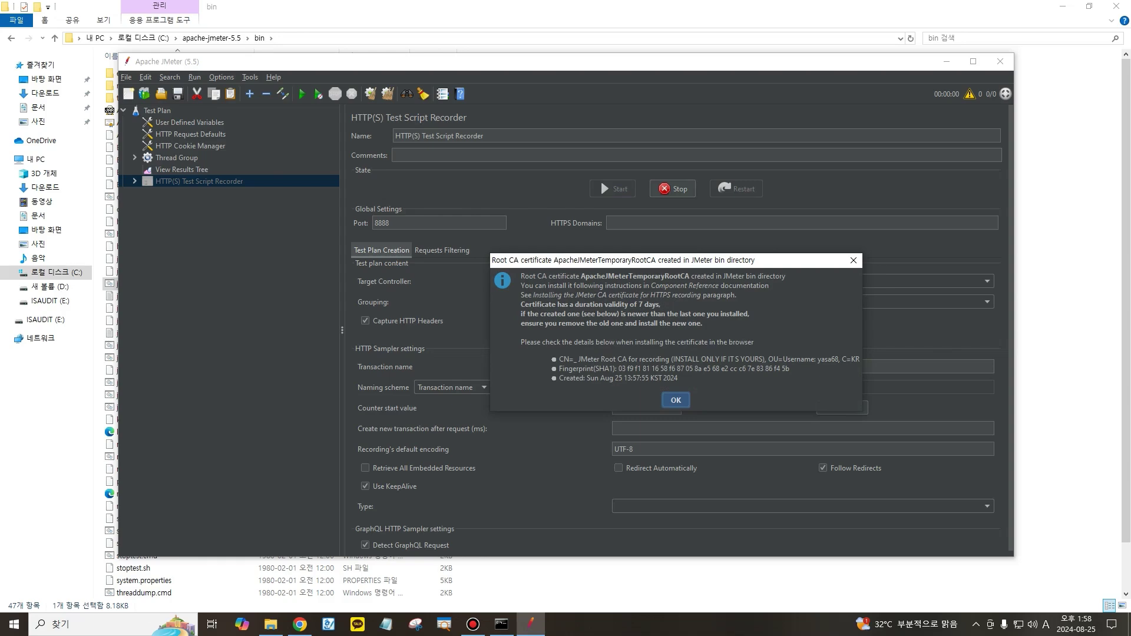
key(Return)
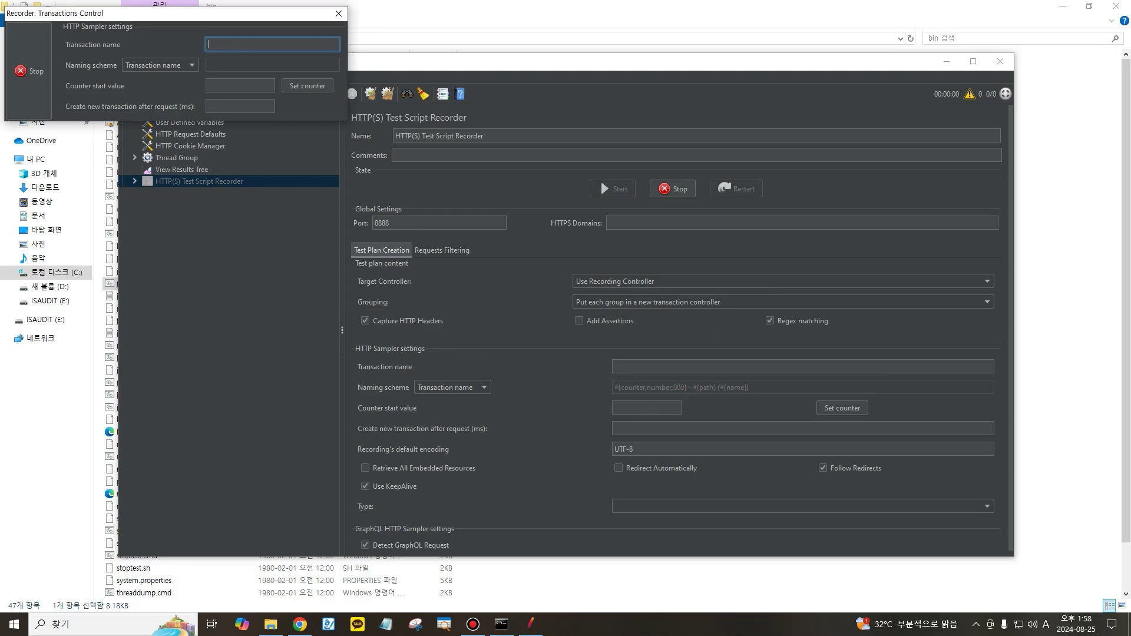